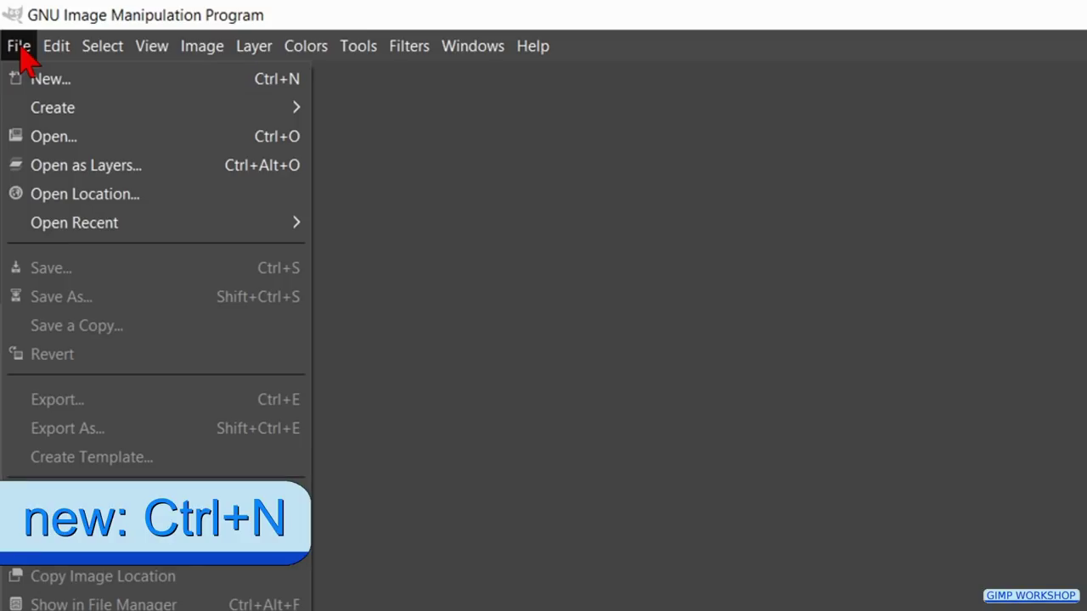
Create a new 1920×1080 px image with a single white background layer
click(38, 82)
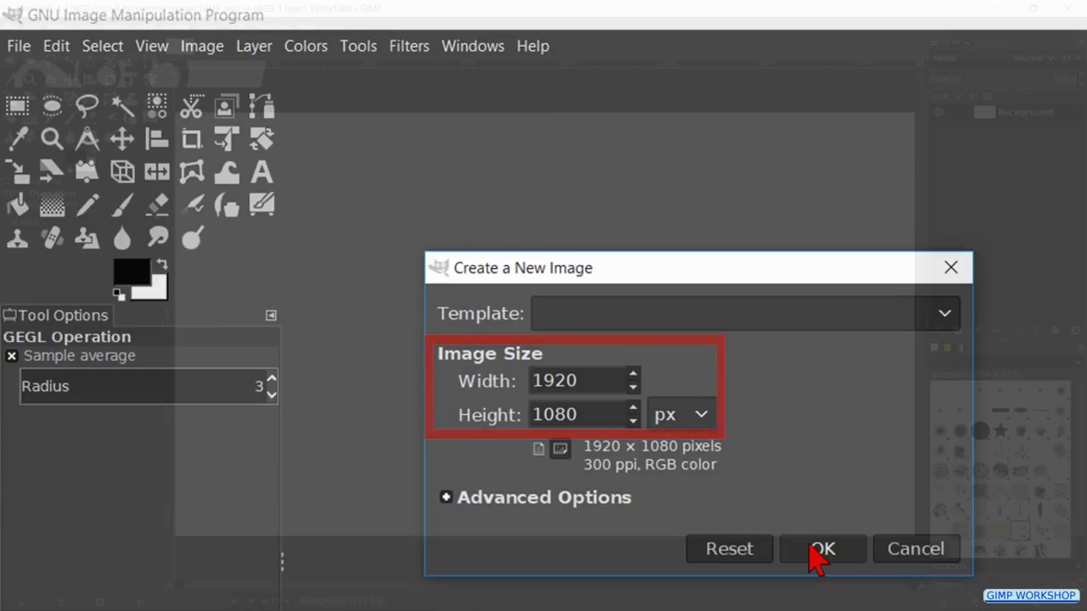
click(816, 554)
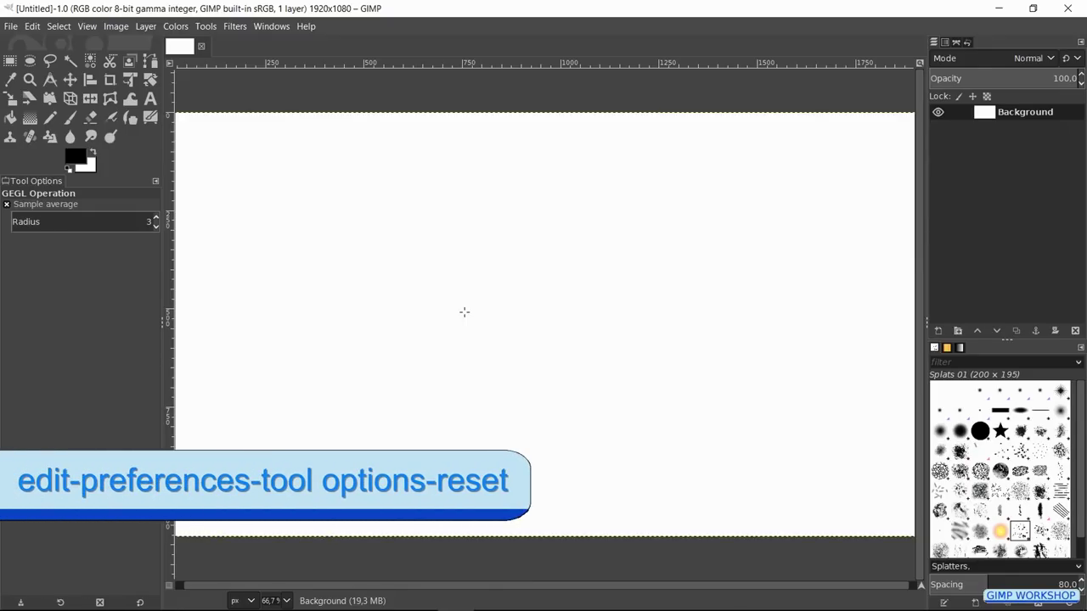
Open '01 mt-fuji.jpg' from the tutorial folder as a new layer
click(10, 26)
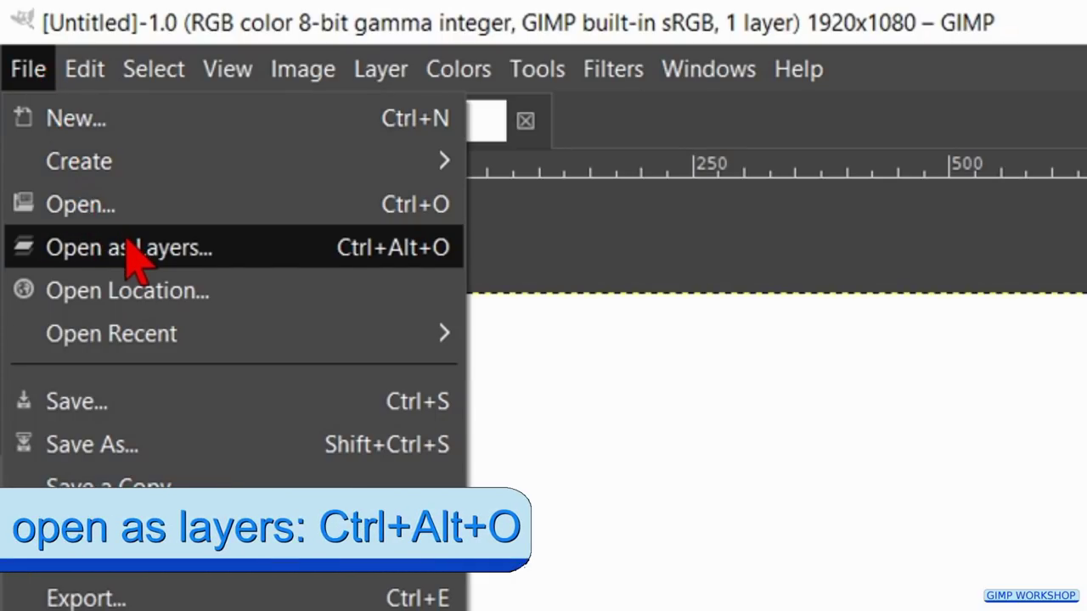
click(132, 253)
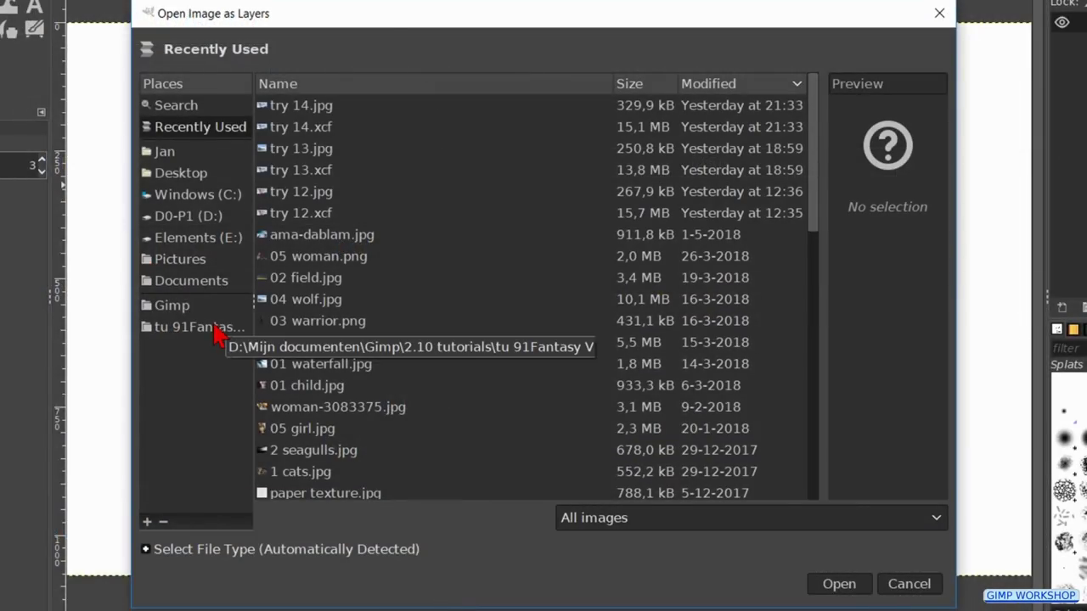
click(214, 331)
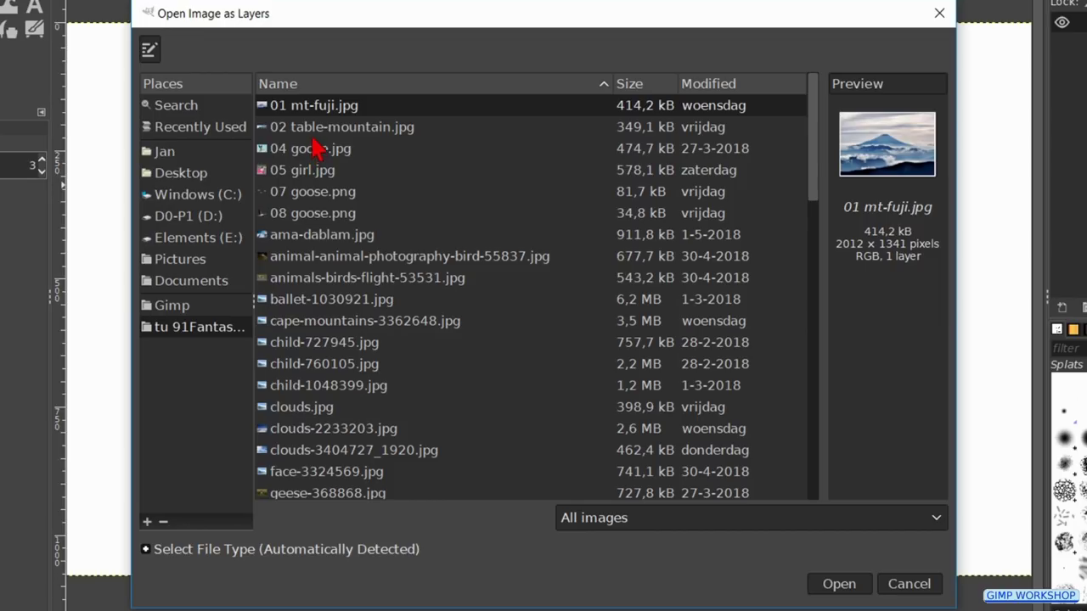
double_click(355, 110)
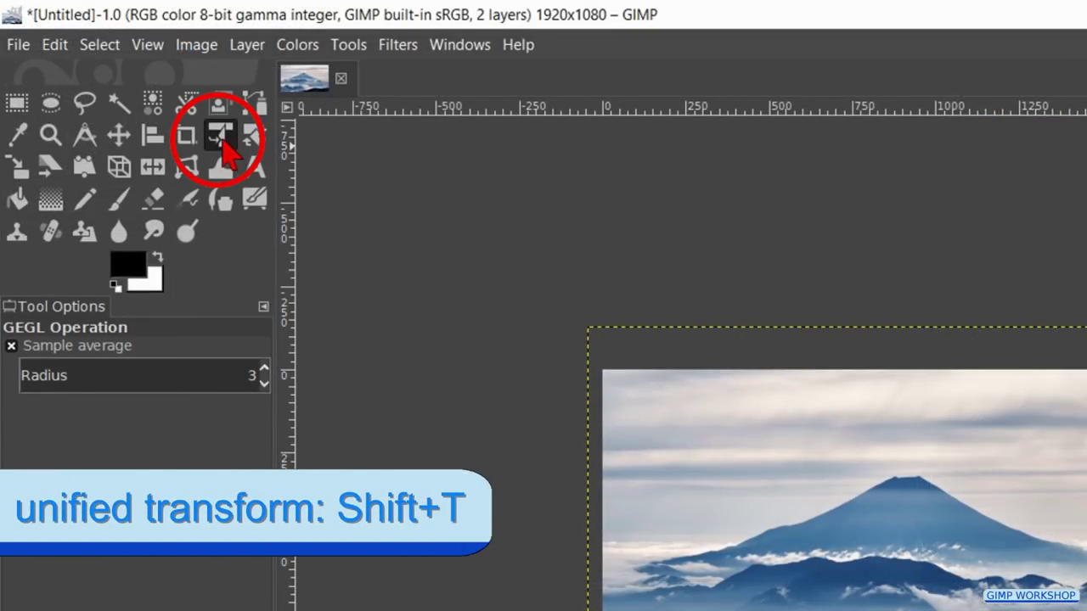
Scale up, widen and shift the Mt Fuji layer with Unified Transform at 49.6 preview opacity
click(224, 143)
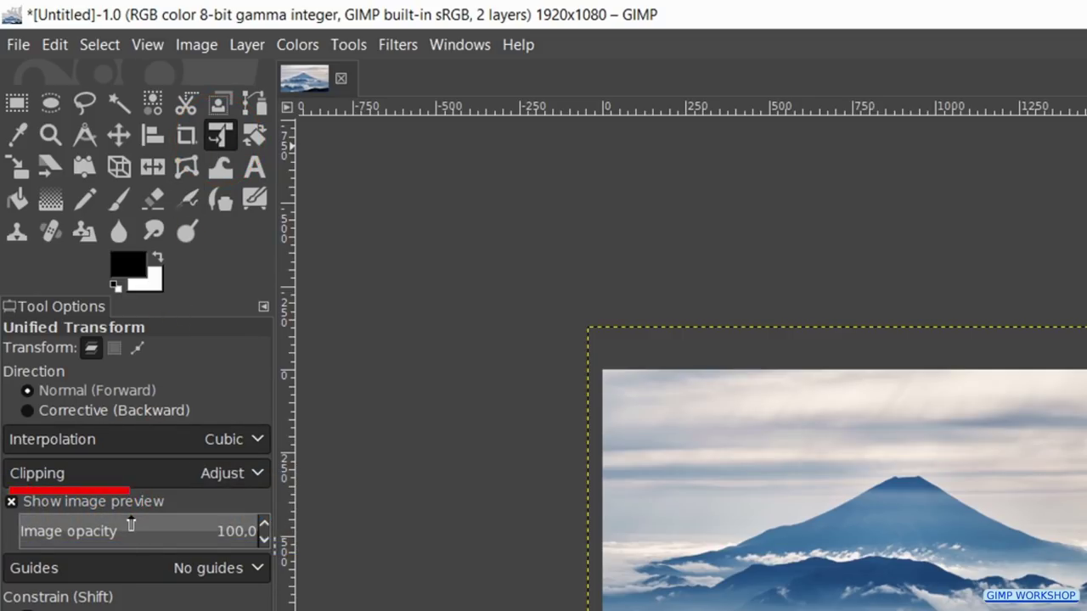
click(138, 524)
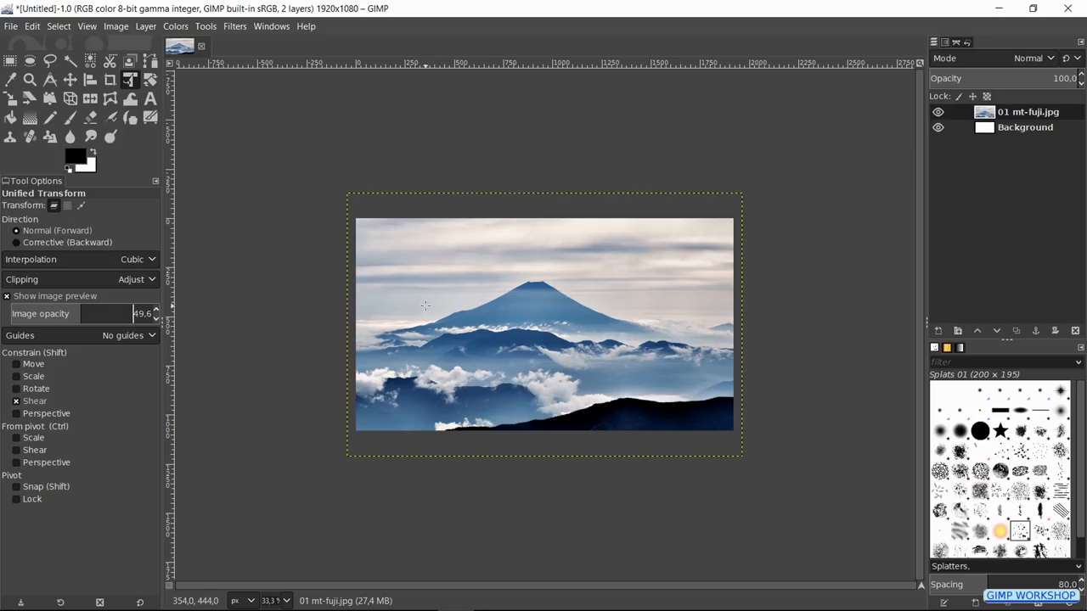
click(425, 305)
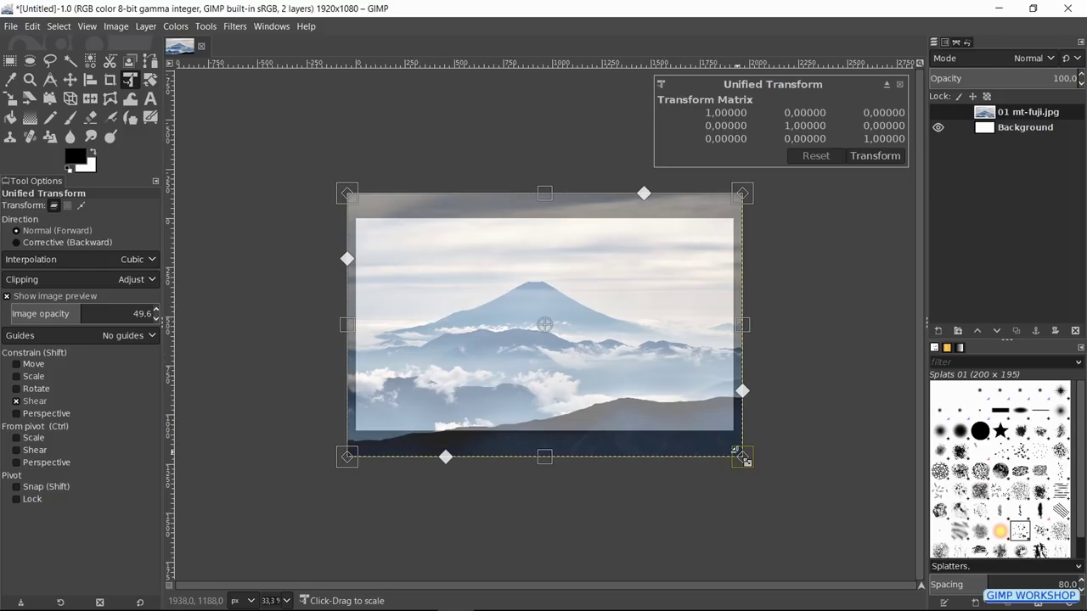
drag(740, 455, 814, 508)
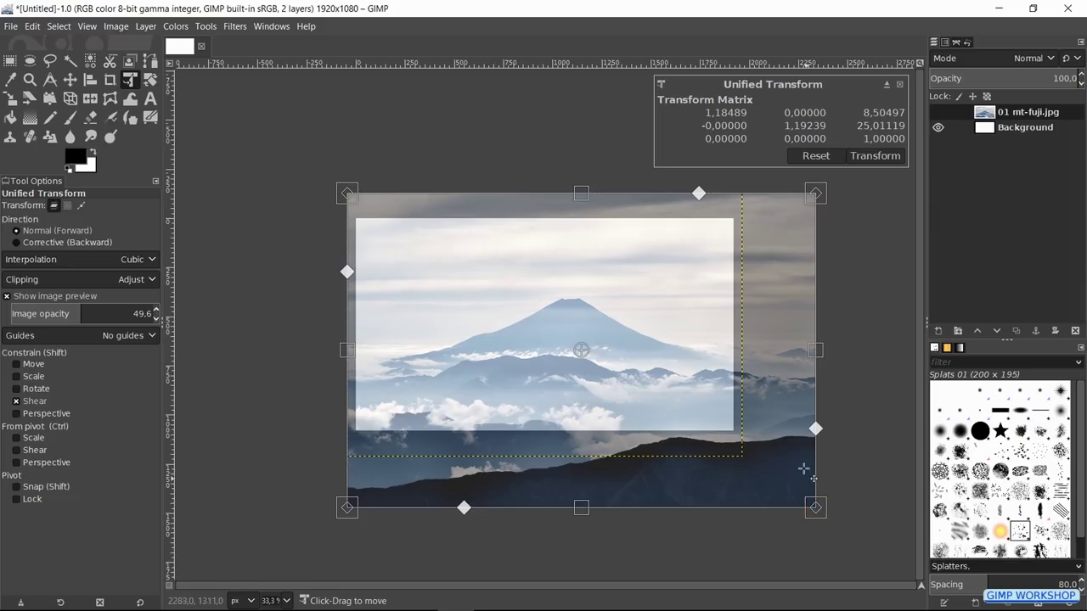
drag(813, 350, 870, 352)
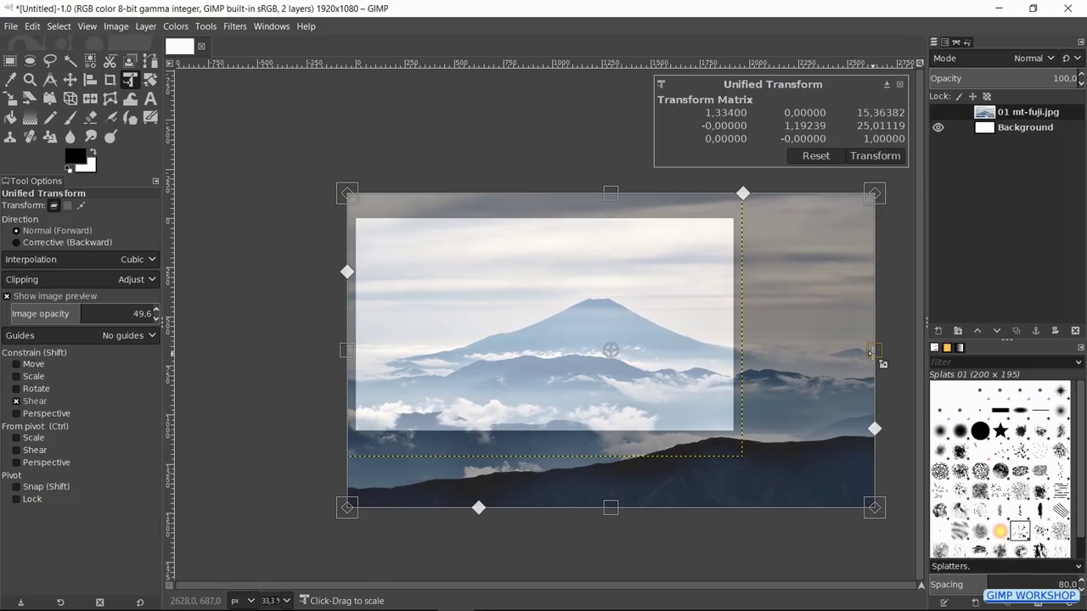
mouse_move(766, 339)
mouse_down()
mouse_move(780, 325)
mouse_move(770, 313)
mouse_up()
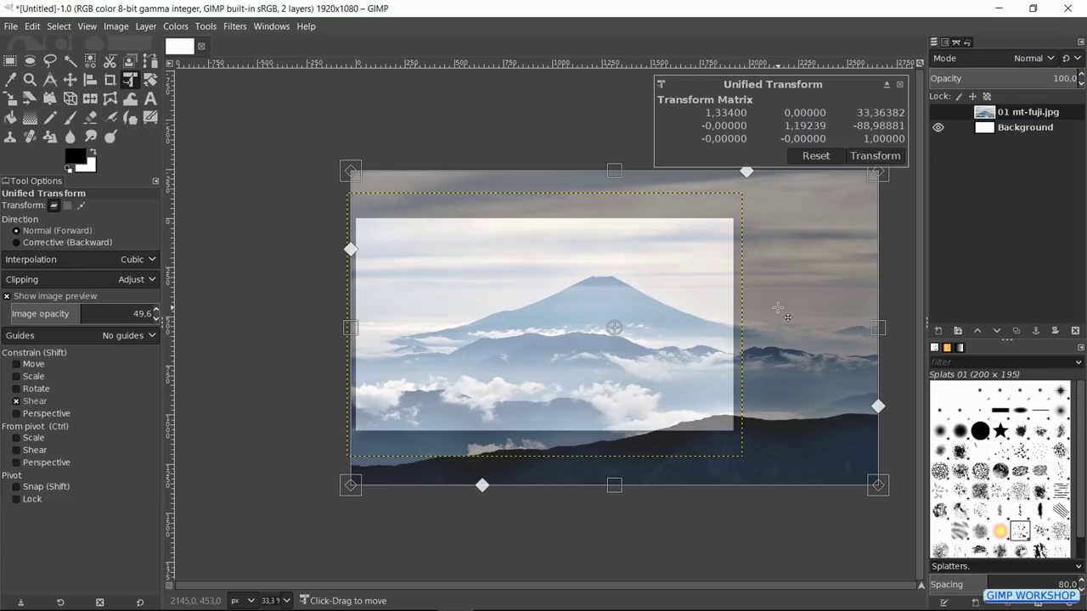
click(856, 161)
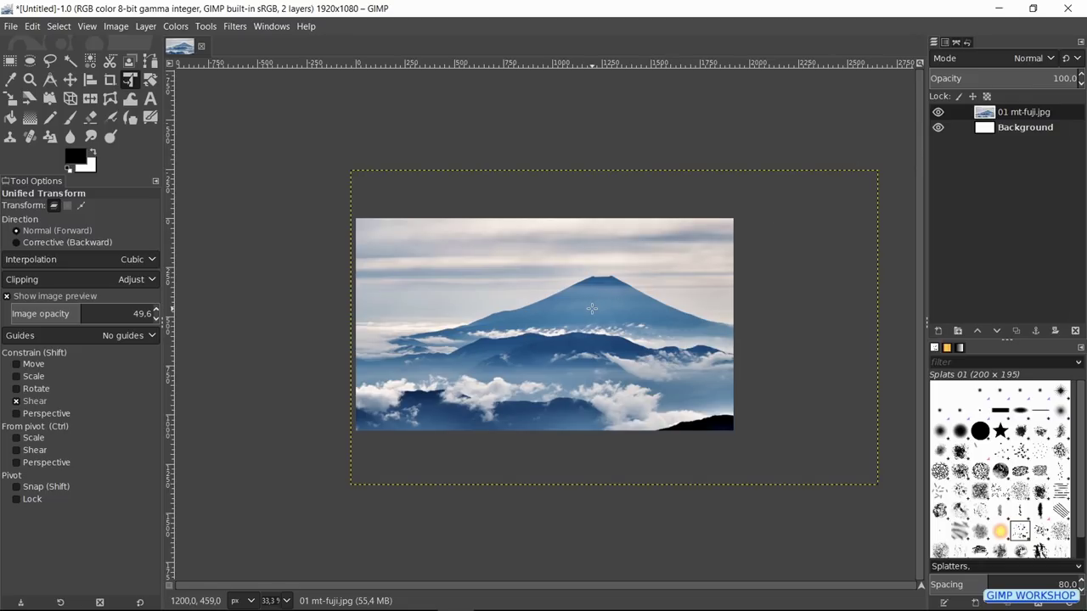
key(plus)
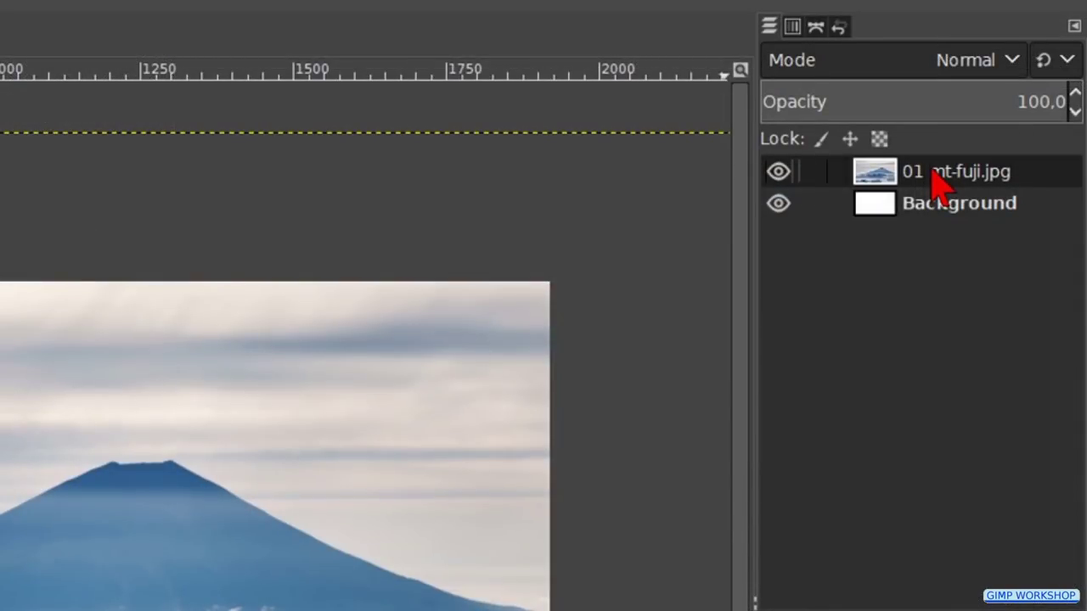
Add a White (full opacity) layer mask to the 01 mt-fuji.jpg layer
right_click(937, 181)
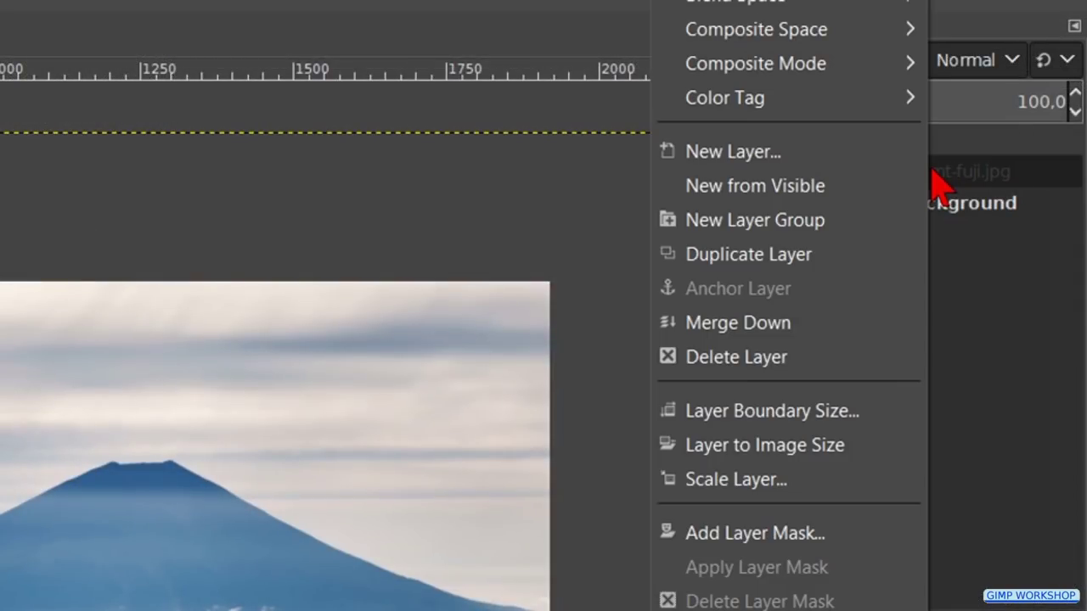
click(769, 532)
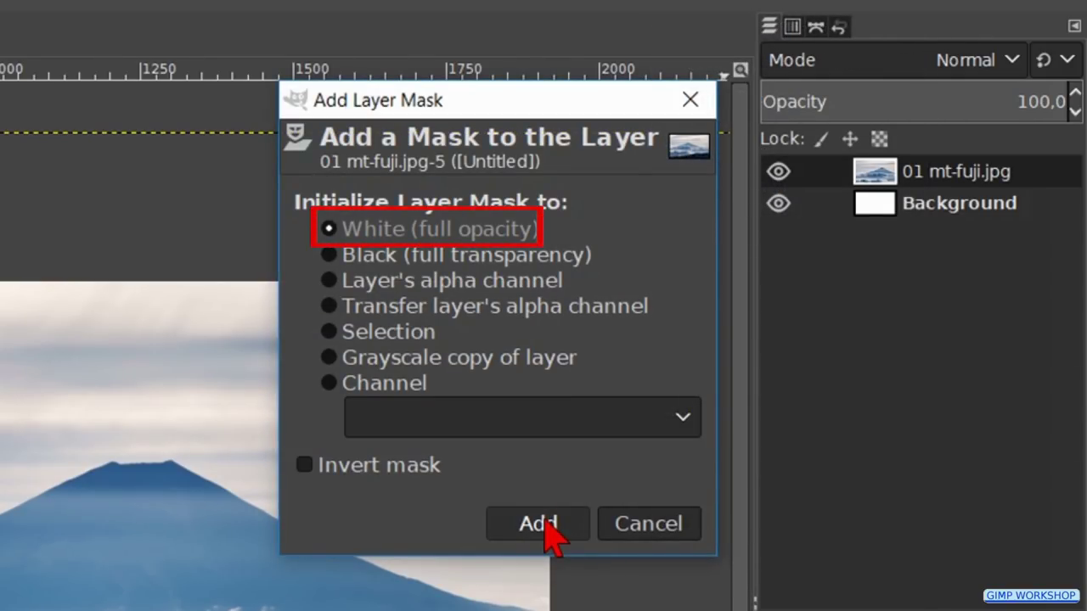
click(548, 526)
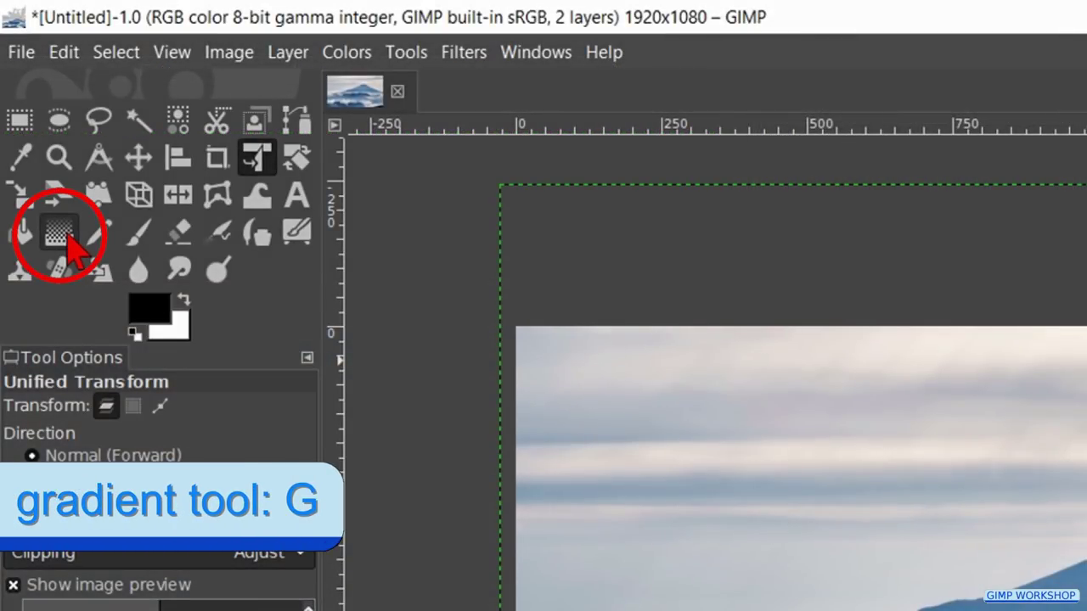
Draw a reversed vertical gradient on the mask from the bottom up to the mountain, midpoint 31.12
click(57, 231)
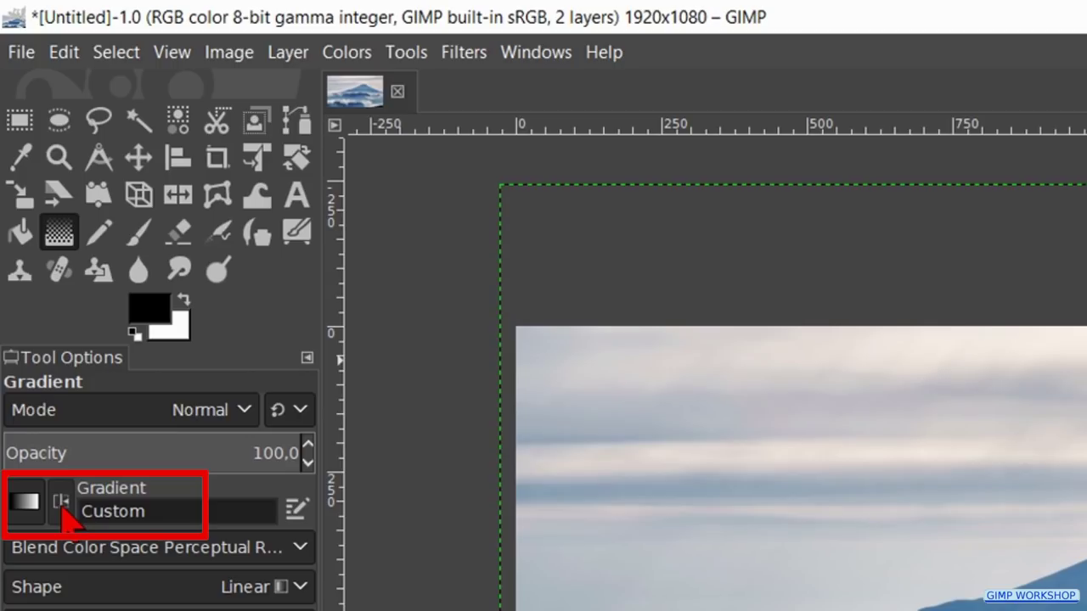
click(61, 504)
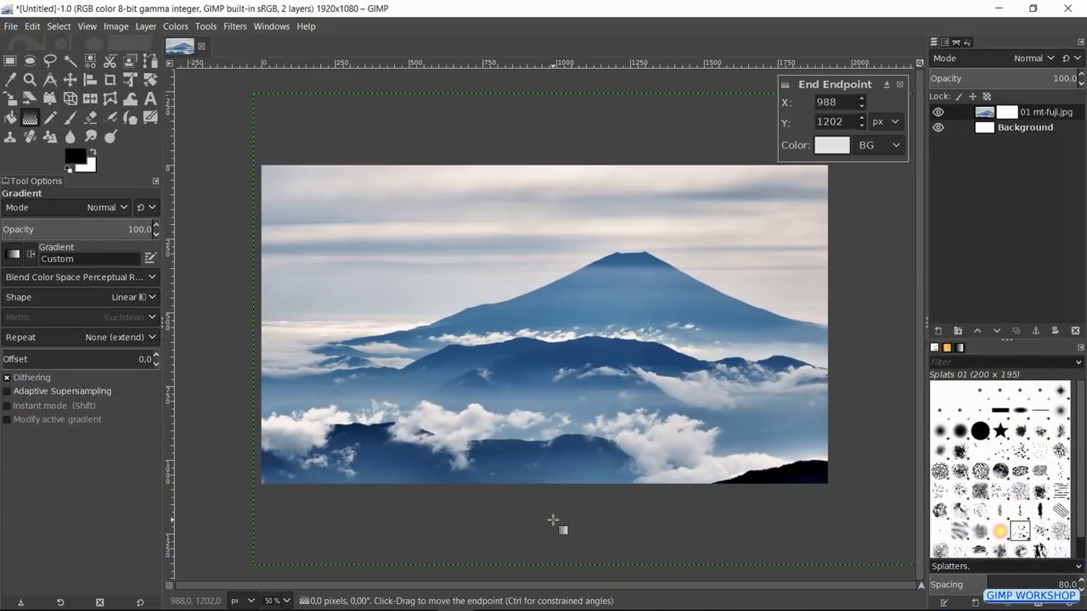
drag(553, 520, 554, 273)
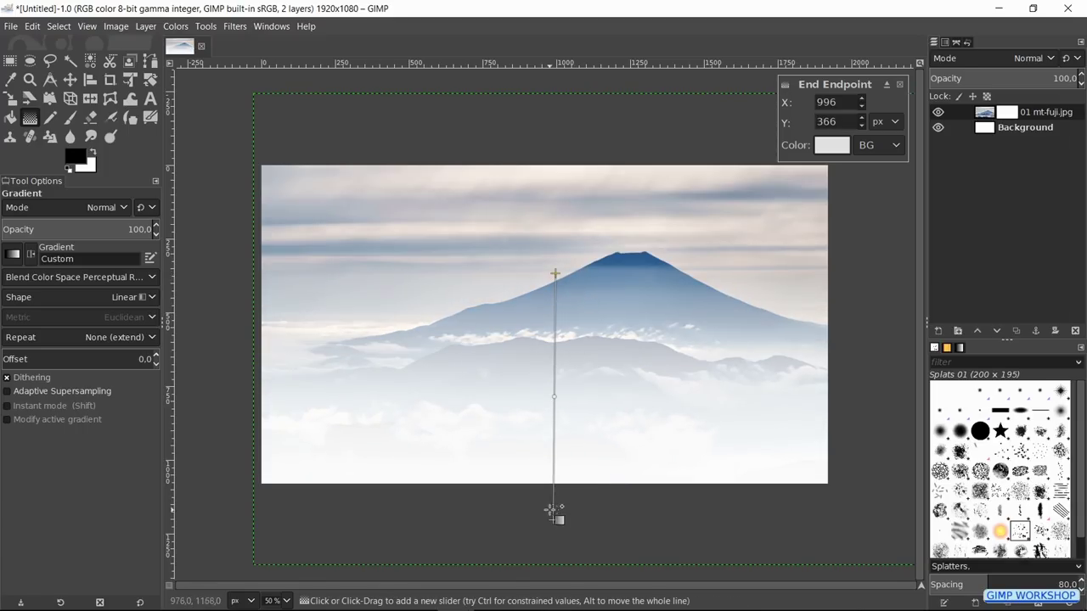
drag(553, 520, 555, 501)
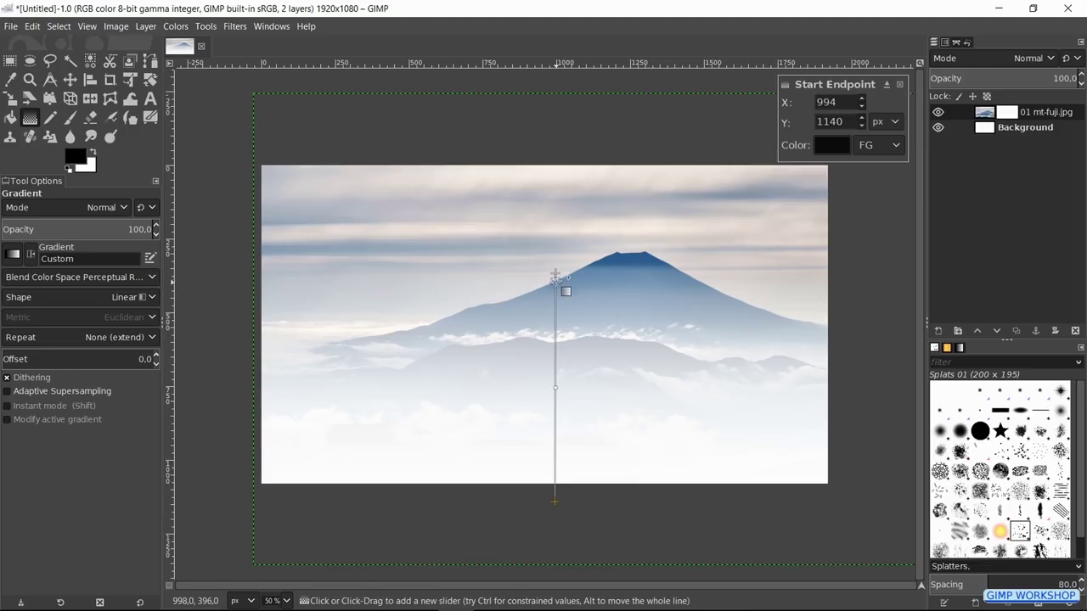
drag(555, 273, 554, 255)
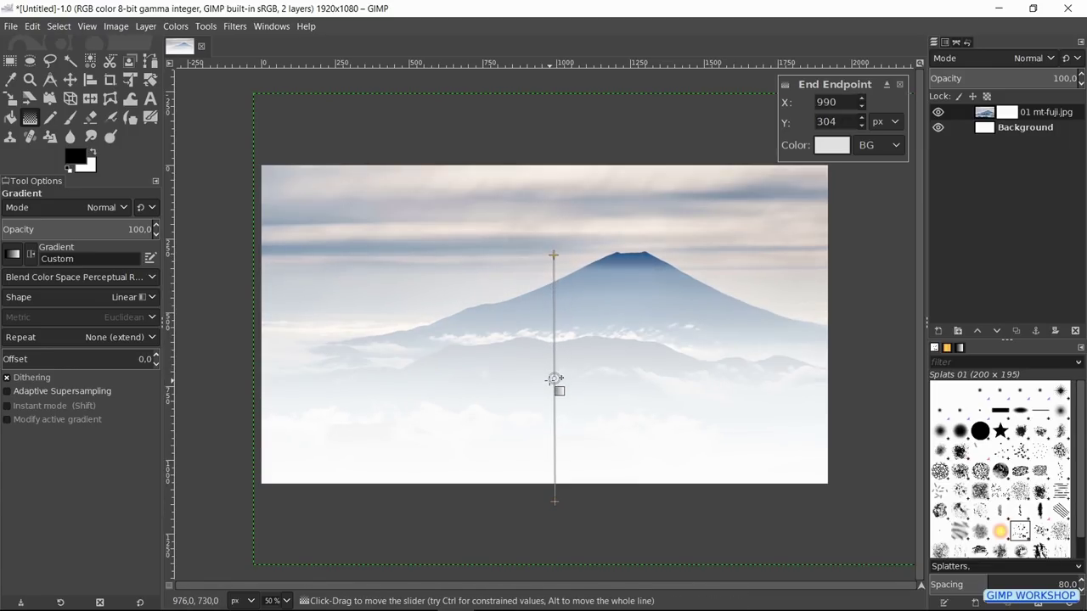
drag(553, 381, 545, 426)
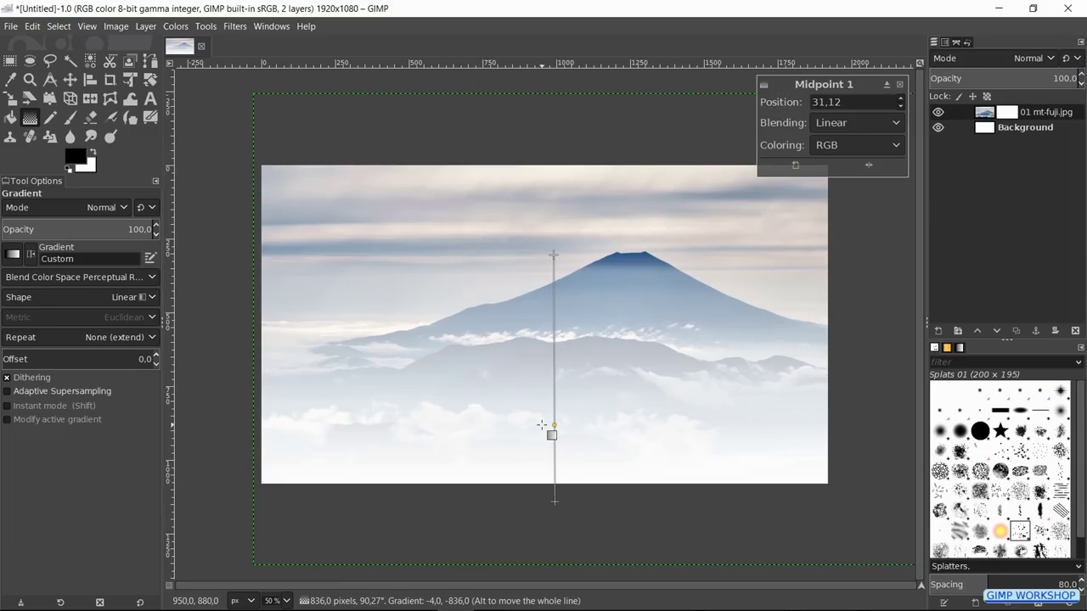
key(Return)
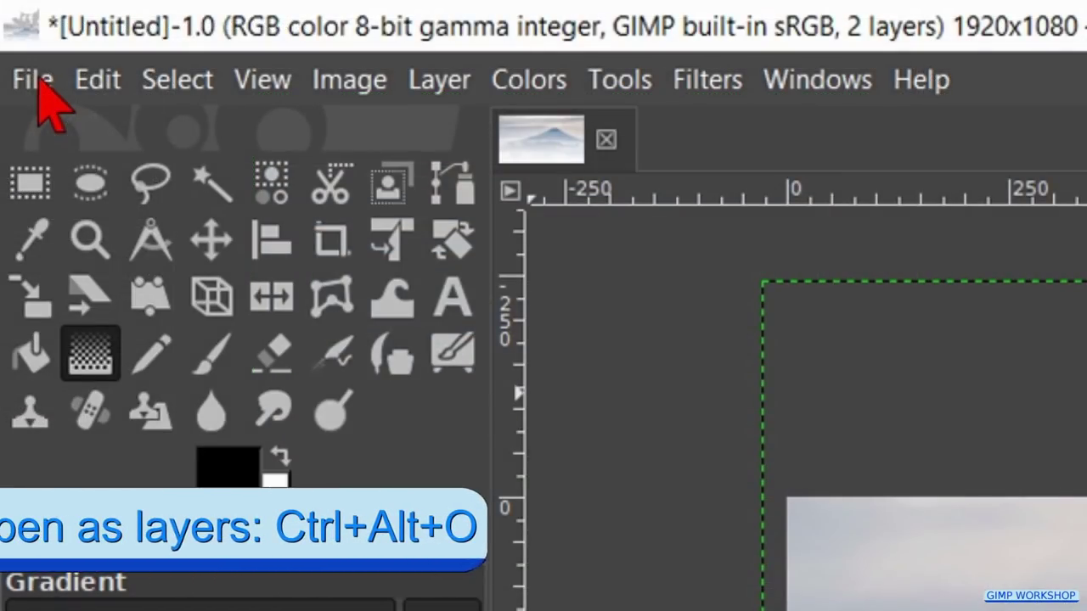
Open '02 table-mountain.jpg' as a new layer above the Mt Fuji layer
click(12, 27)
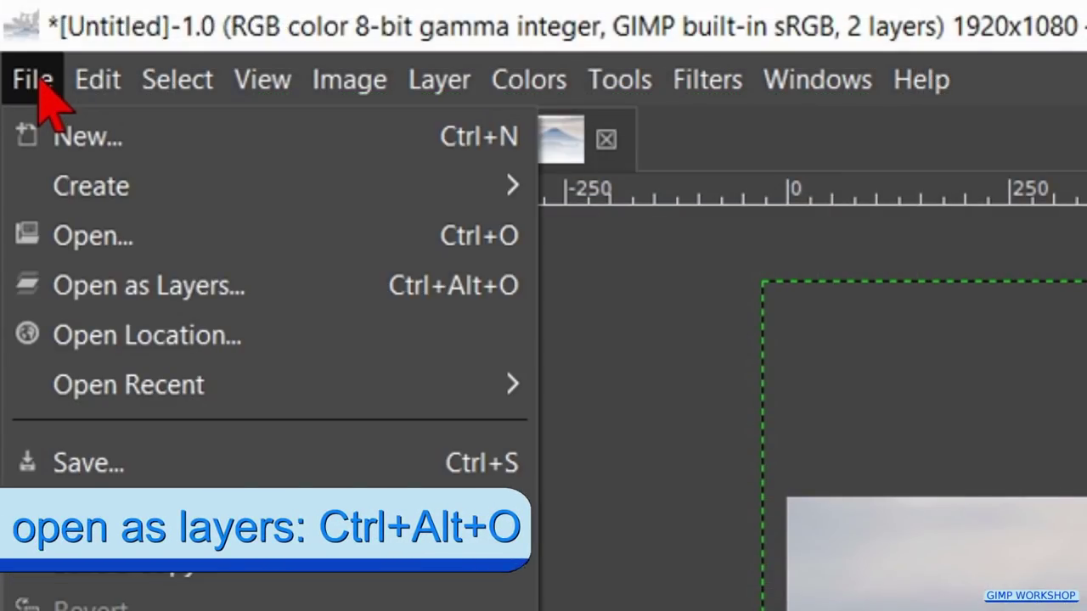
click(109, 293)
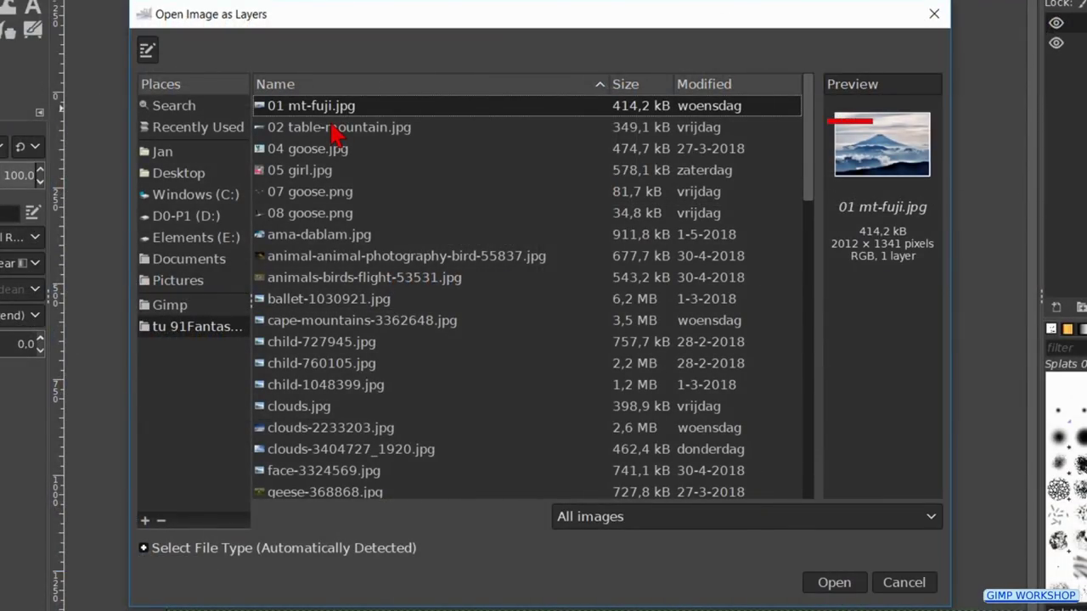
click(331, 129)
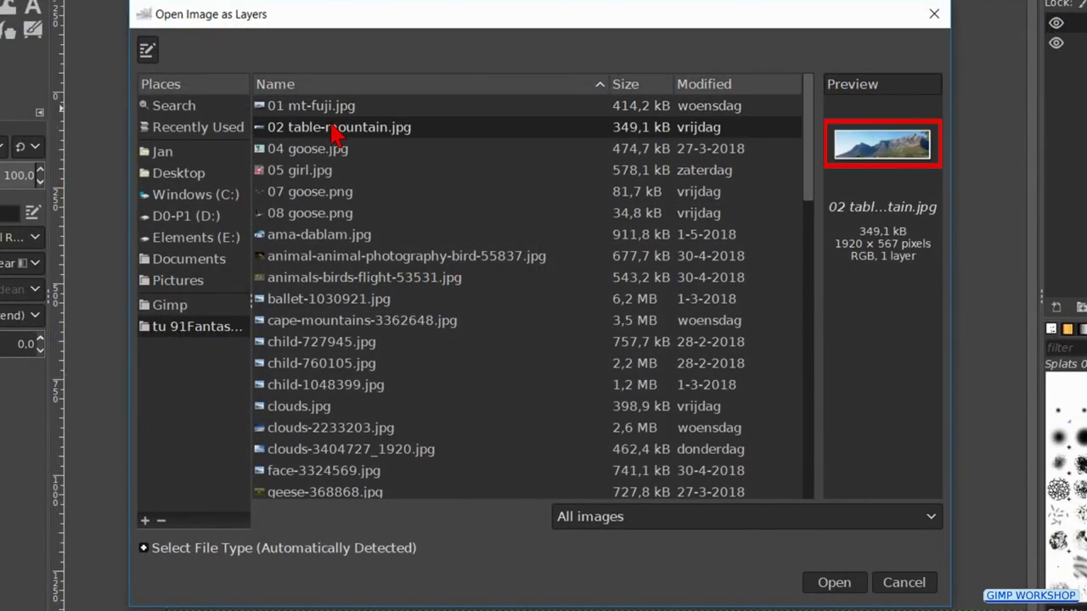
double_click(331, 128)
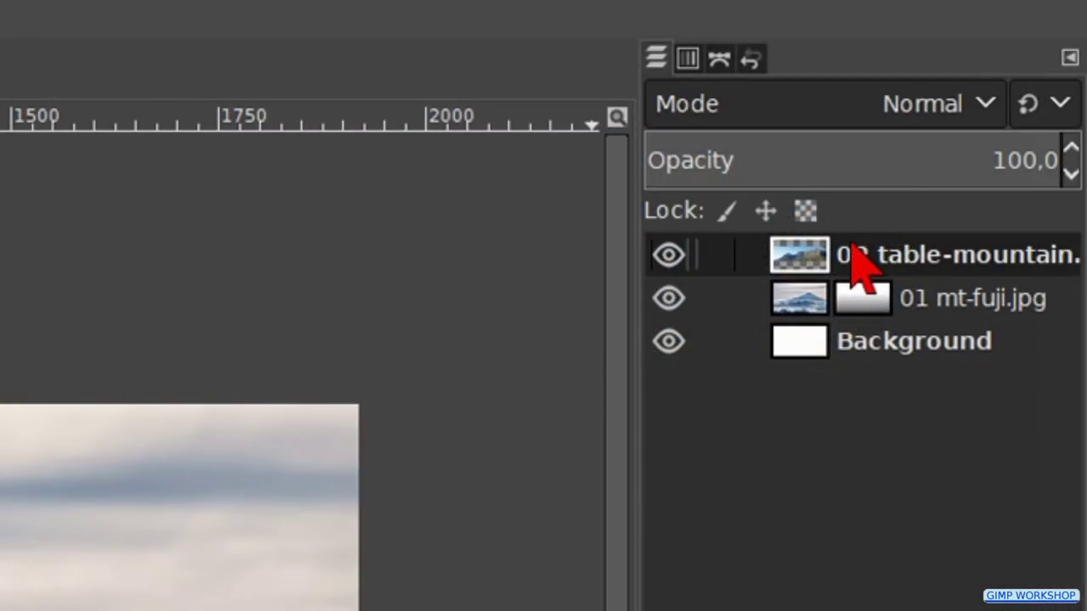
right_click(852, 246)
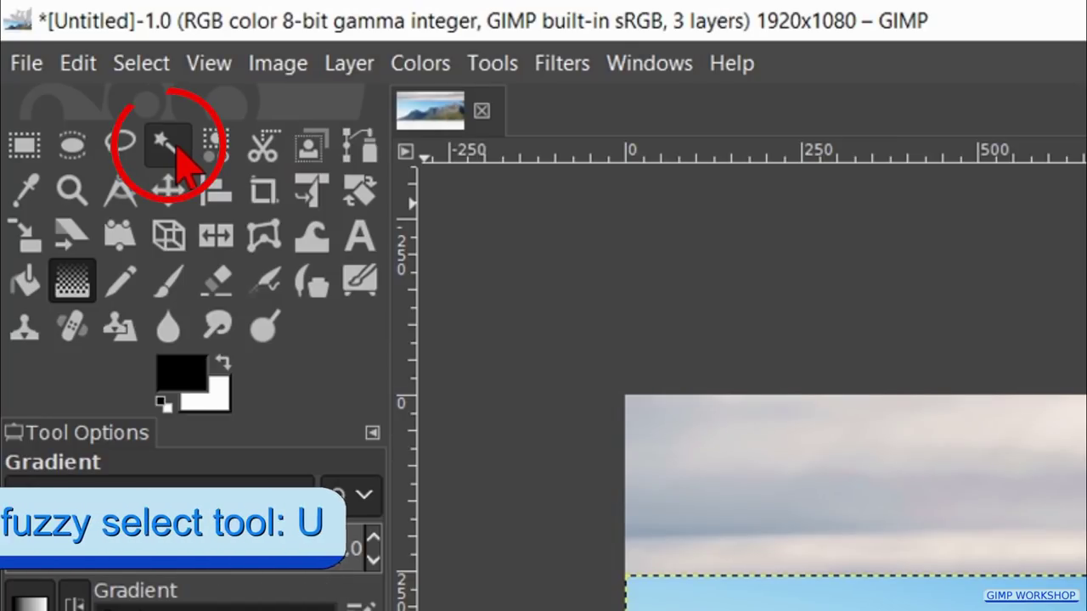
Fuzzy-select the blue sky behind Table Mountain in add mode, including the left and top-right patches
click(165, 143)
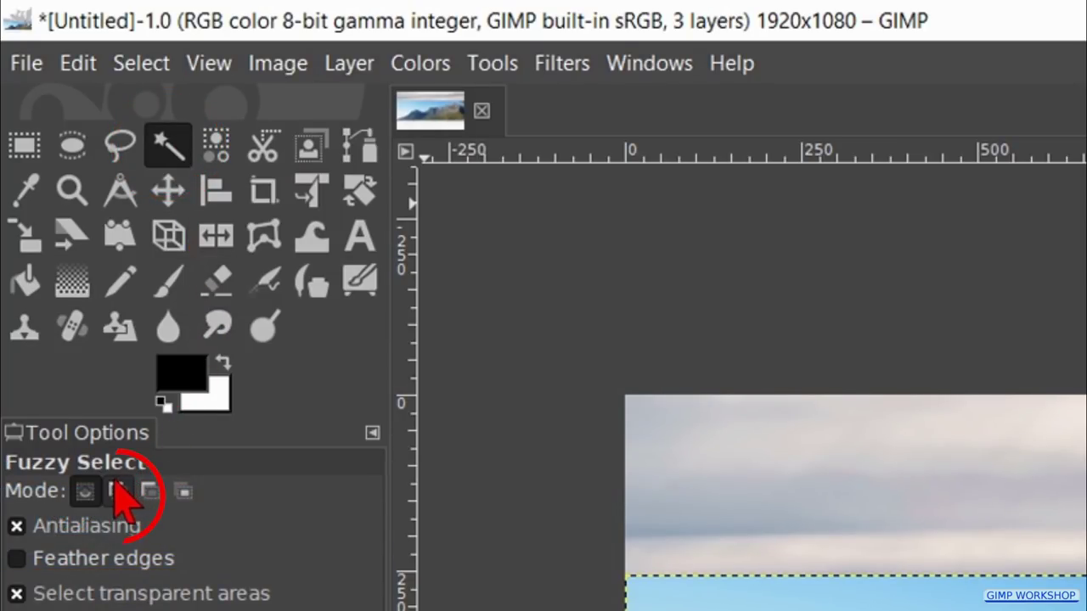
click(118, 491)
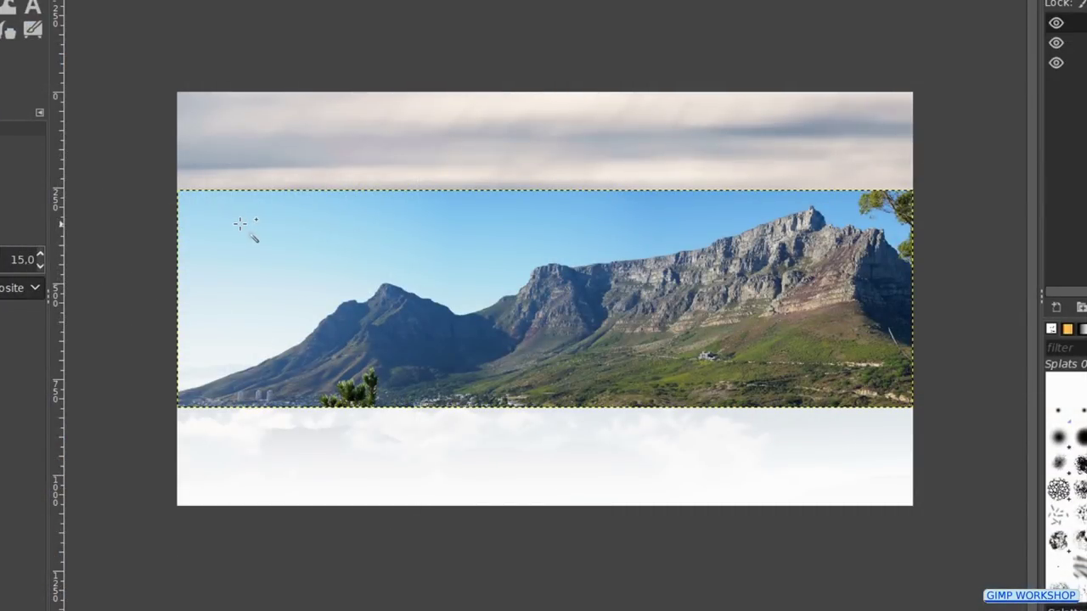
drag(242, 224, 240, 279)
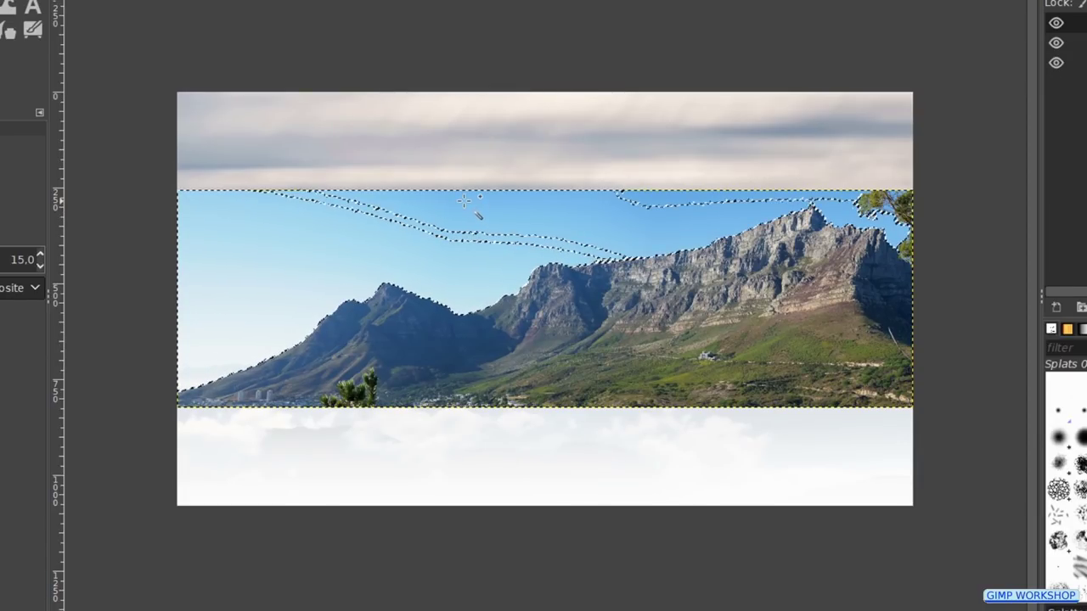
click(392, 217)
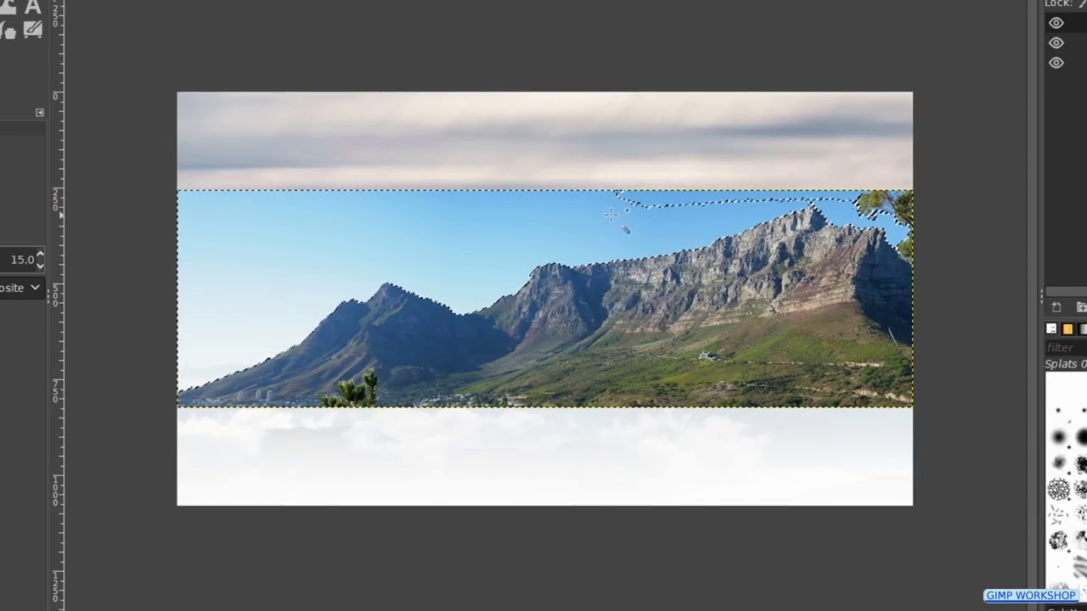
click(694, 198)
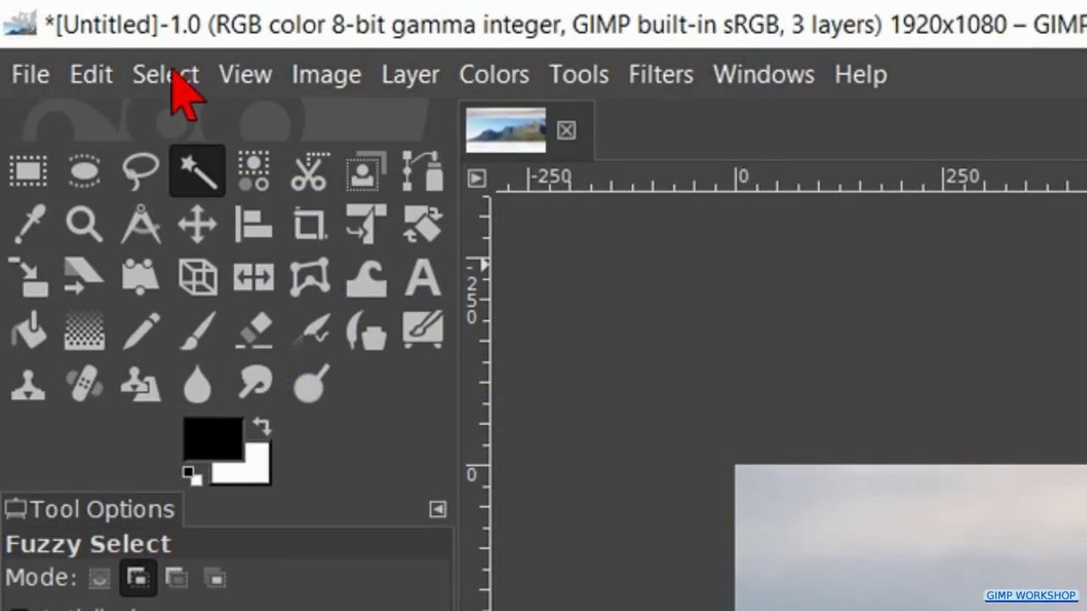
click(165, 74)
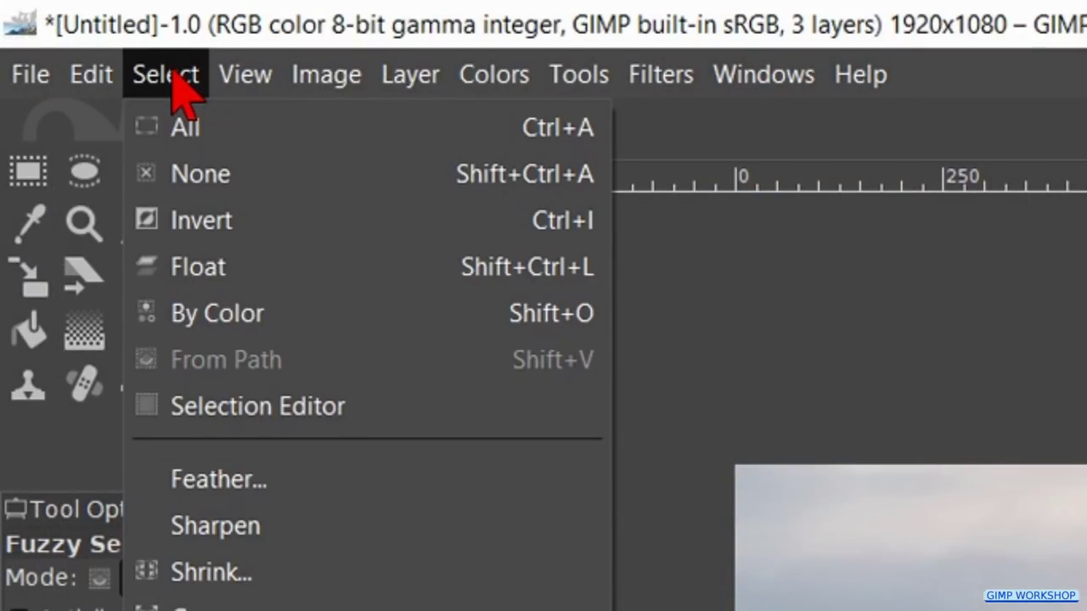
Feather the sky selection by 5,000 px and clear it so Mt Fuji shows through
click(238, 481)
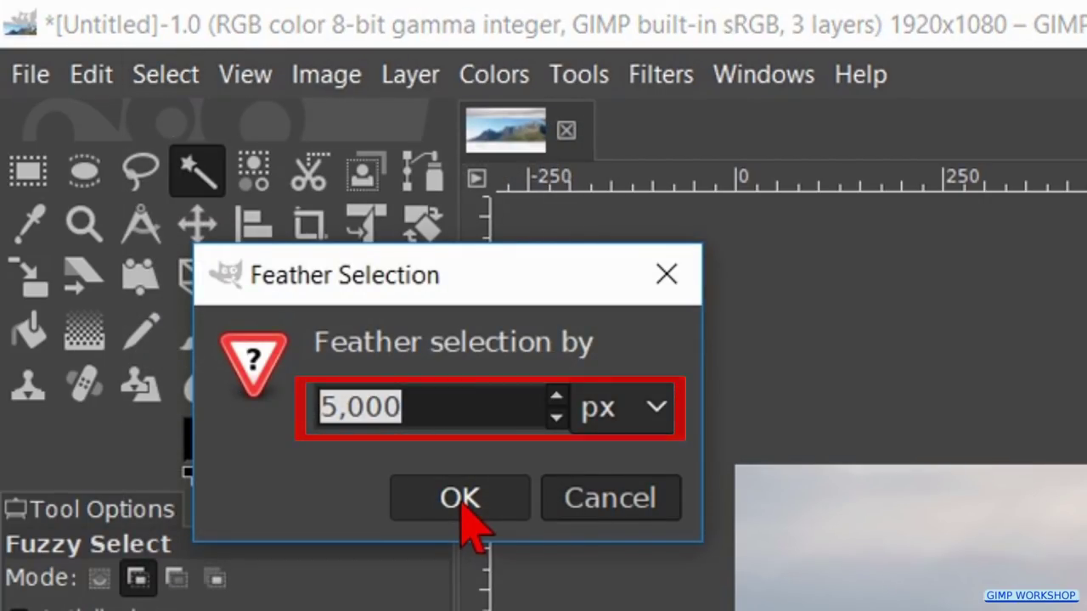
click(463, 508)
click(94, 76)
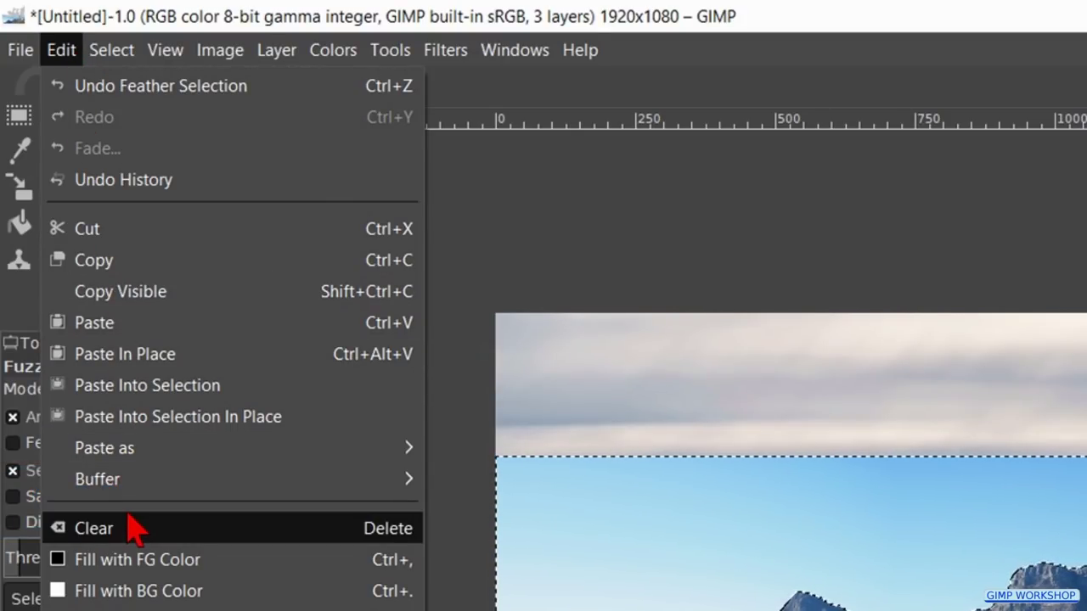
click(136, 528)
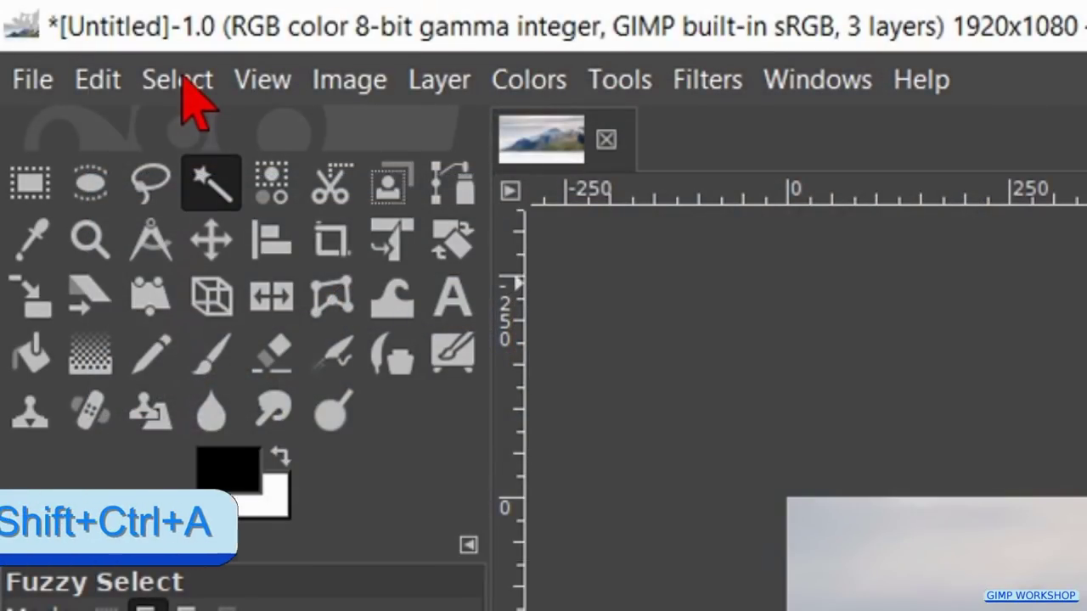
click(182, 84)
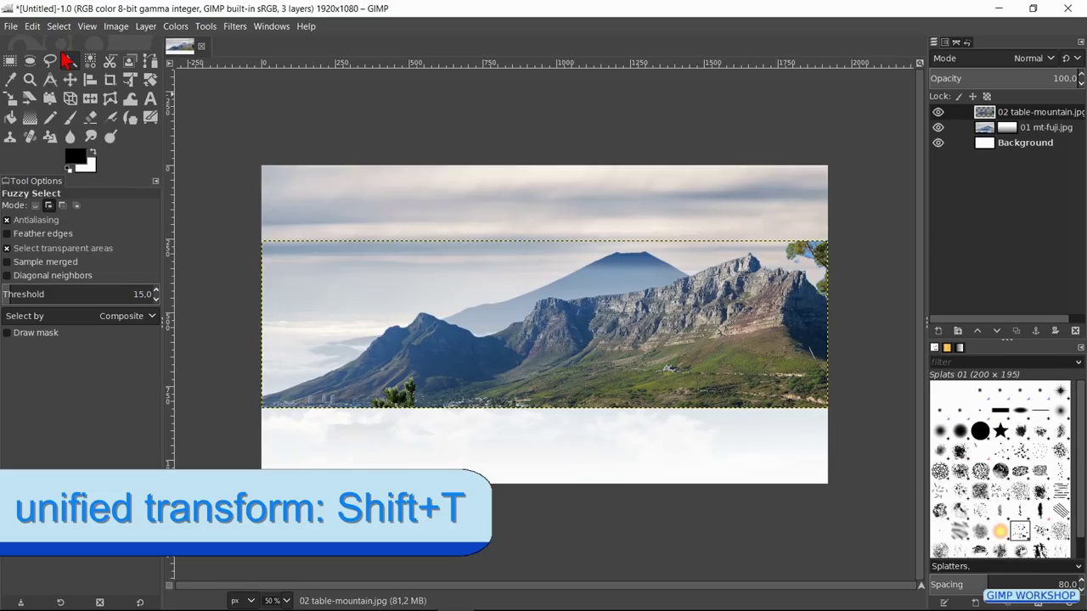
Enlarge, widen and lower the Table Mountain layer so its ridge runs beneath Mt Fuji
key(shift+t)
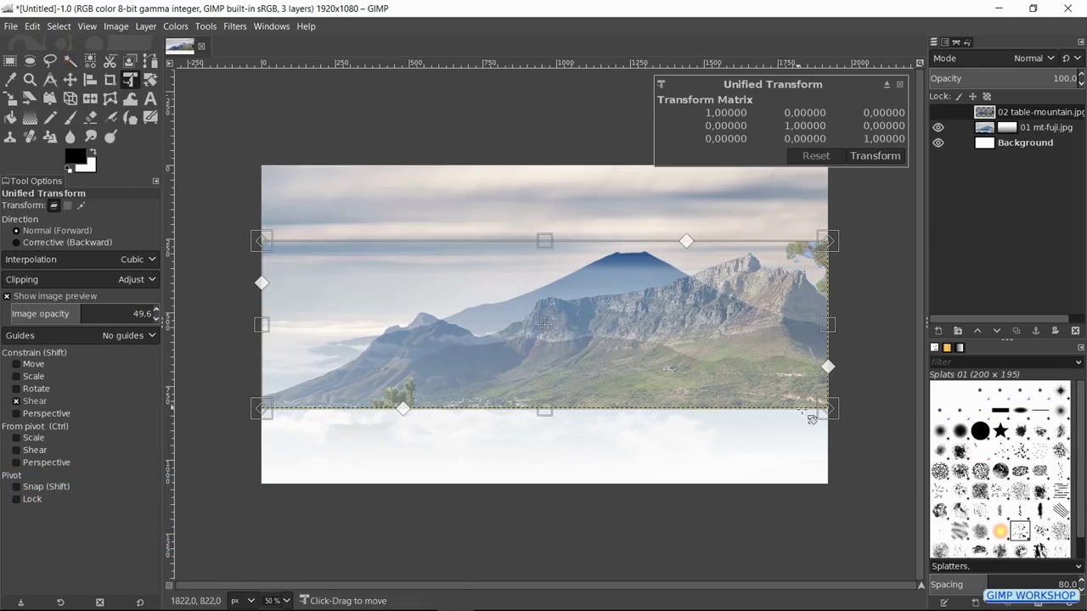
drag(831, 411, 889, 510)
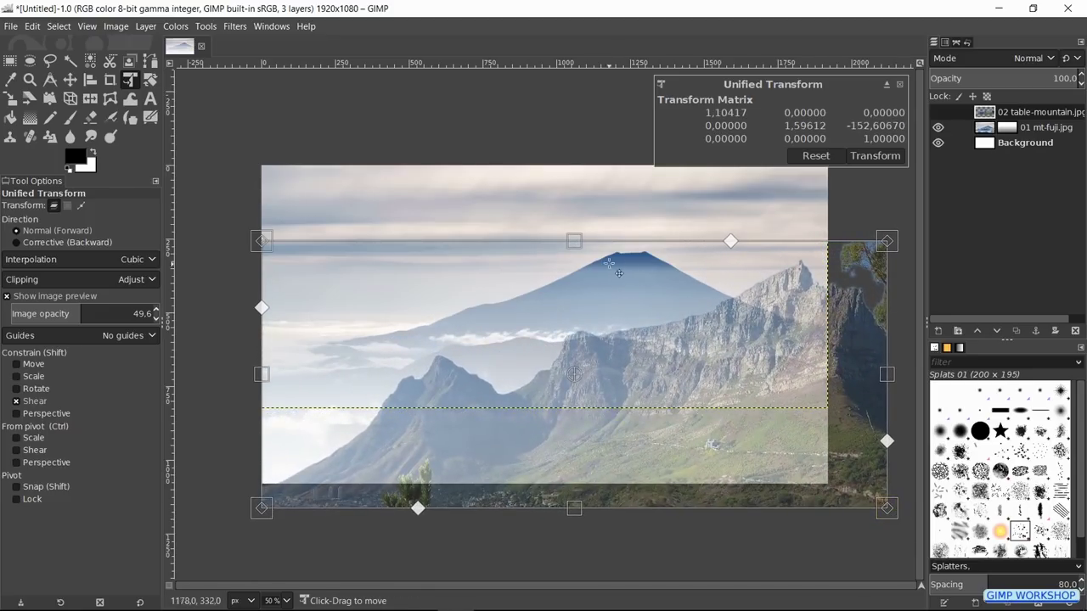
drag(574, 241, 574, 321)
drag(701, 366, 677, 402)
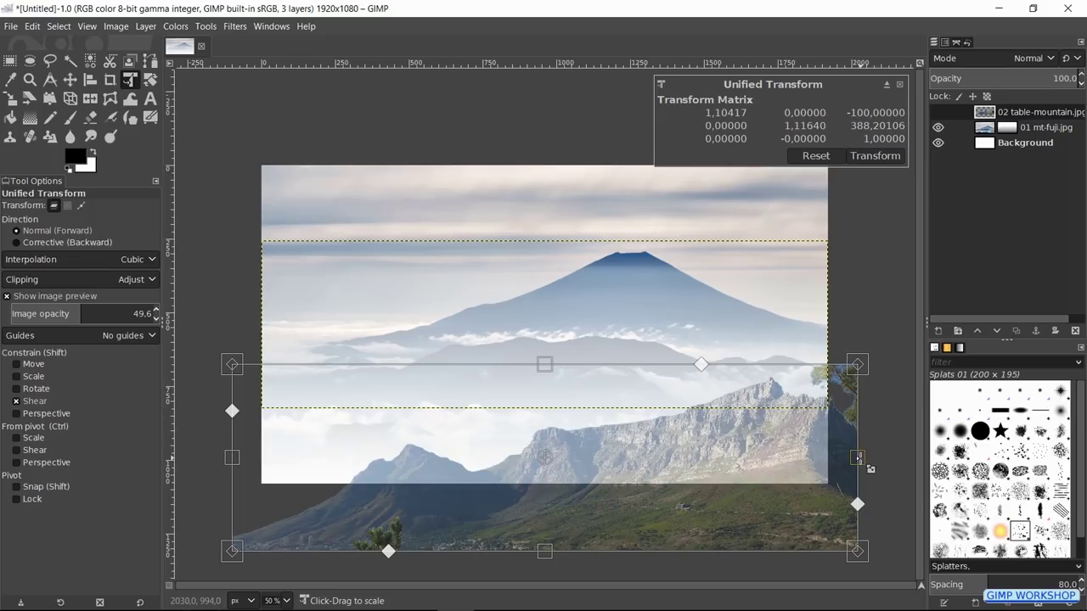
drag(857, 458, 966, 459)
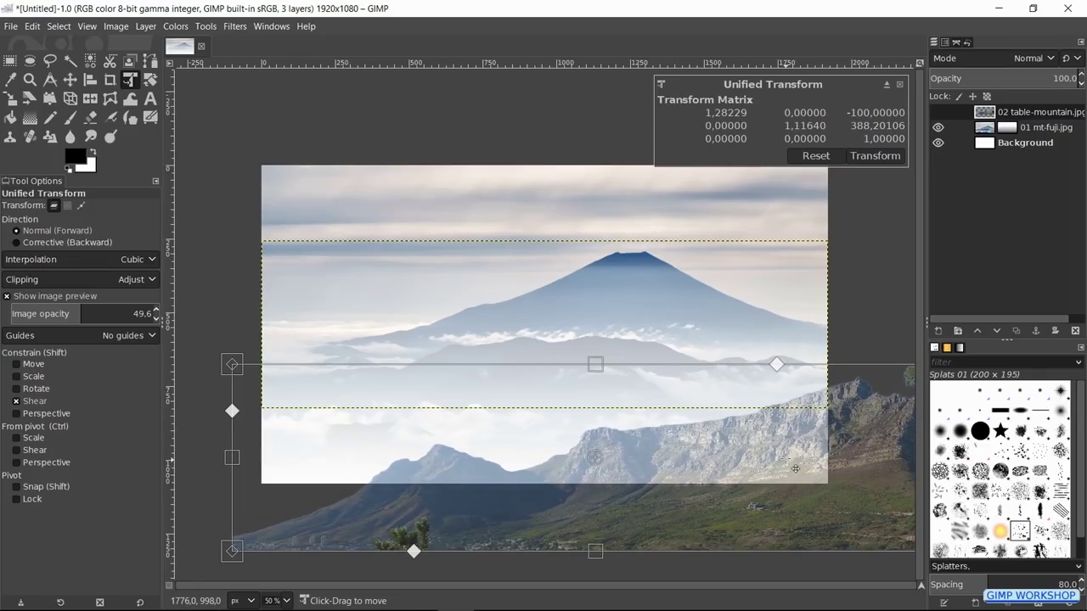
drag(784, 456, 793, 447)
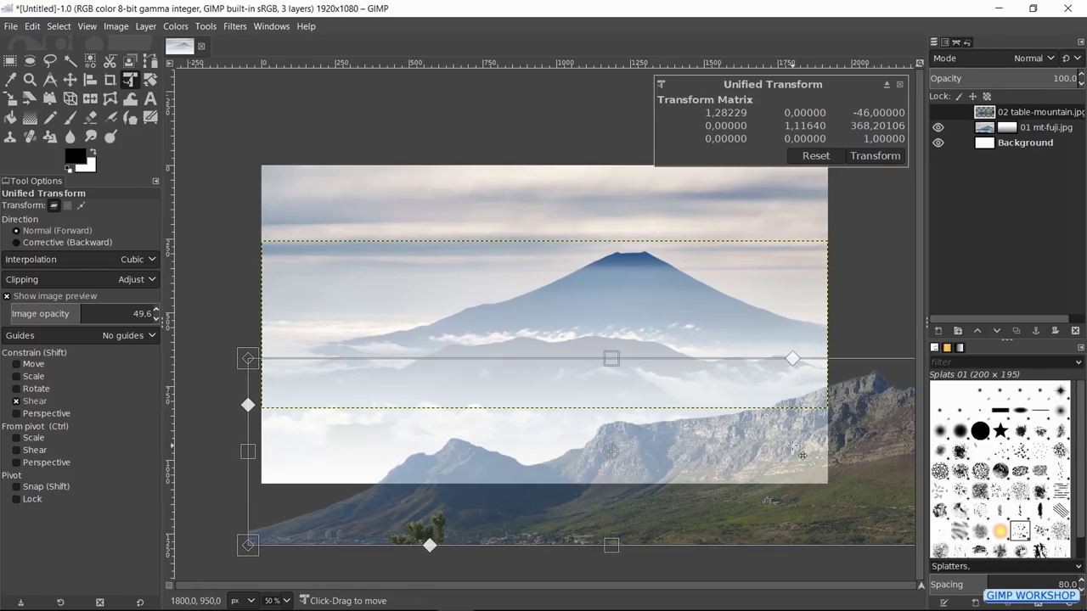
click(867, 158)
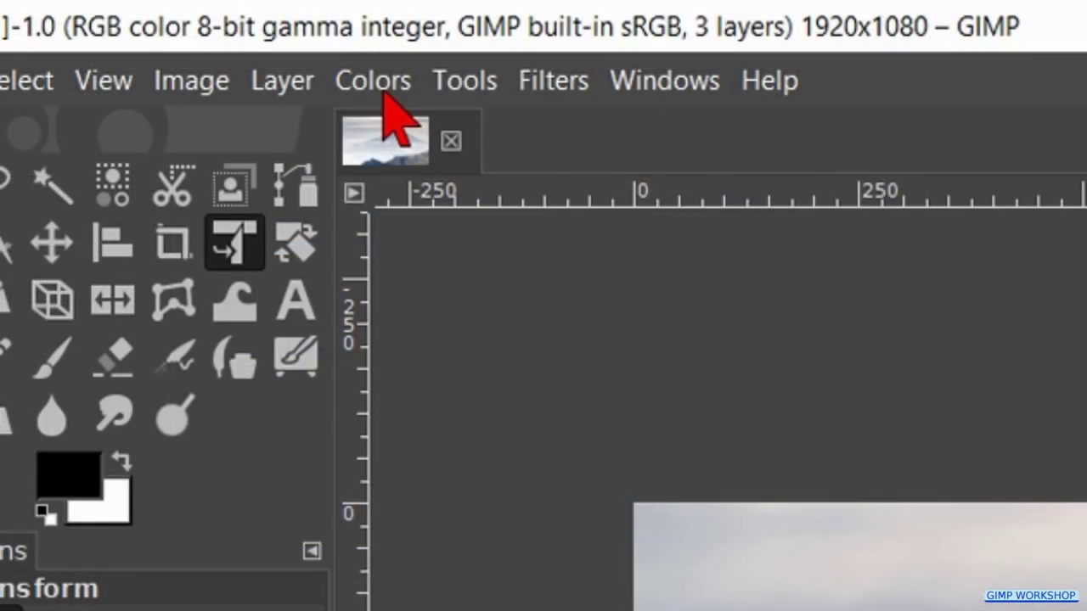
Set Brightness-Contrast on the Table Mountain layer to brightness -127, contrast 0
click(176, 27)
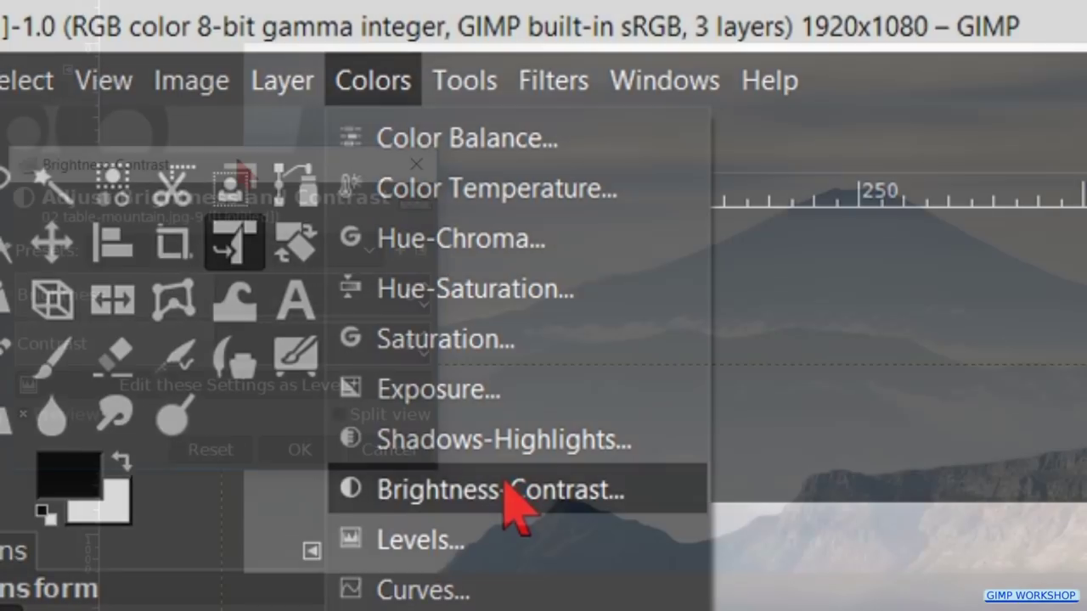
click(508, 491)
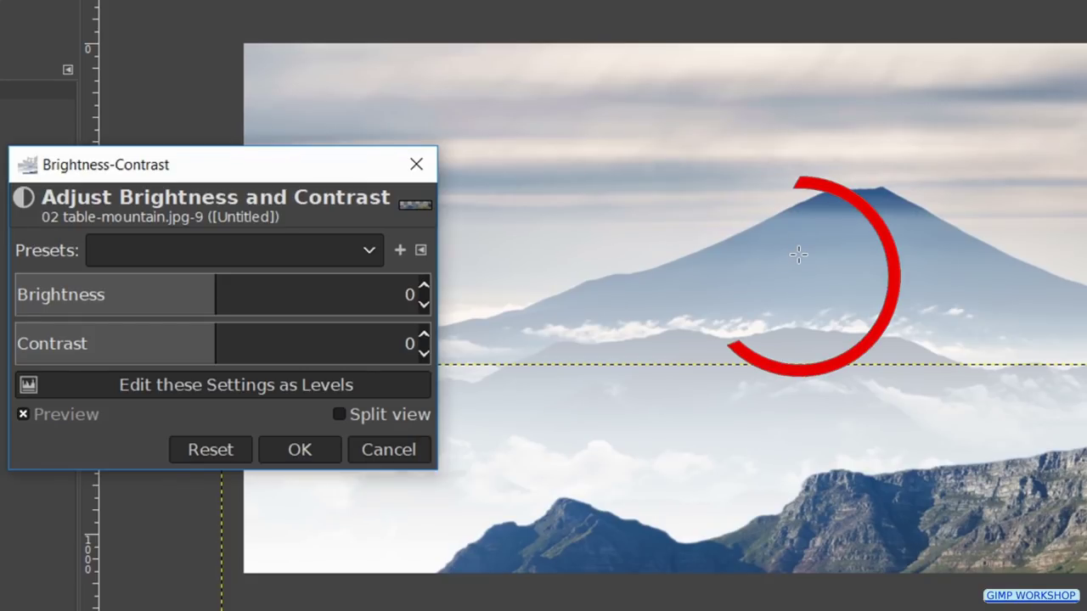
mouse_move(801, 250)
mouse_down()
mouse_move(804, 226)
mouse_move(807, 265)
mouse_move(781, 273)
mouse_move(828, 279)
mouse_move(800, 277)
mouse_move(805, 257)
mouse_move(801, 324)
mouse_up()
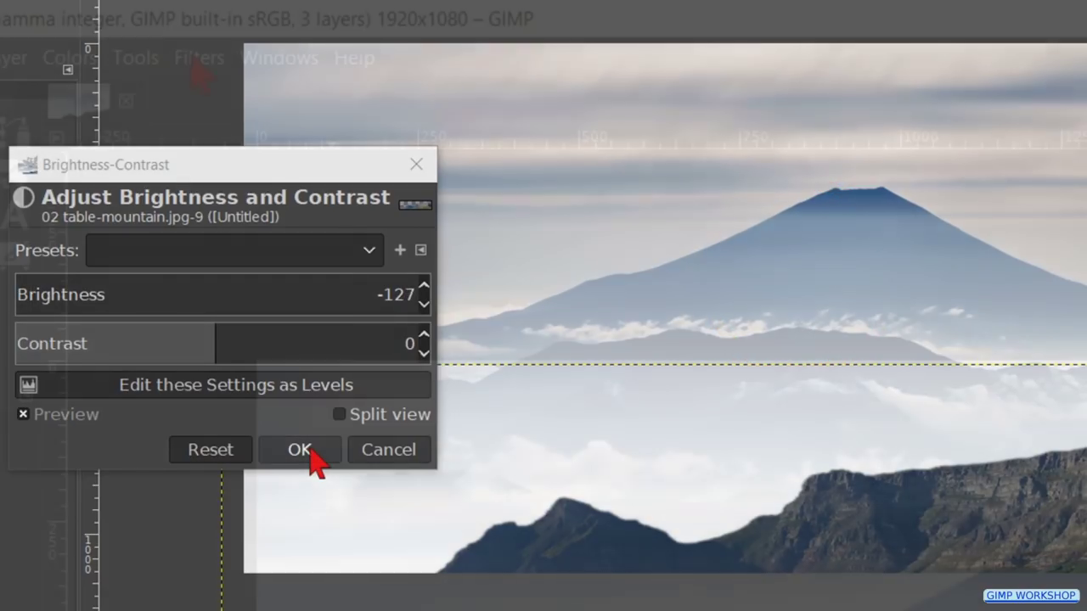
Confirm the brightness reduction, then set a Gaussian Blur of 1,00 on both axes for Table Mountain
click(305, 450)
click(199, 59)
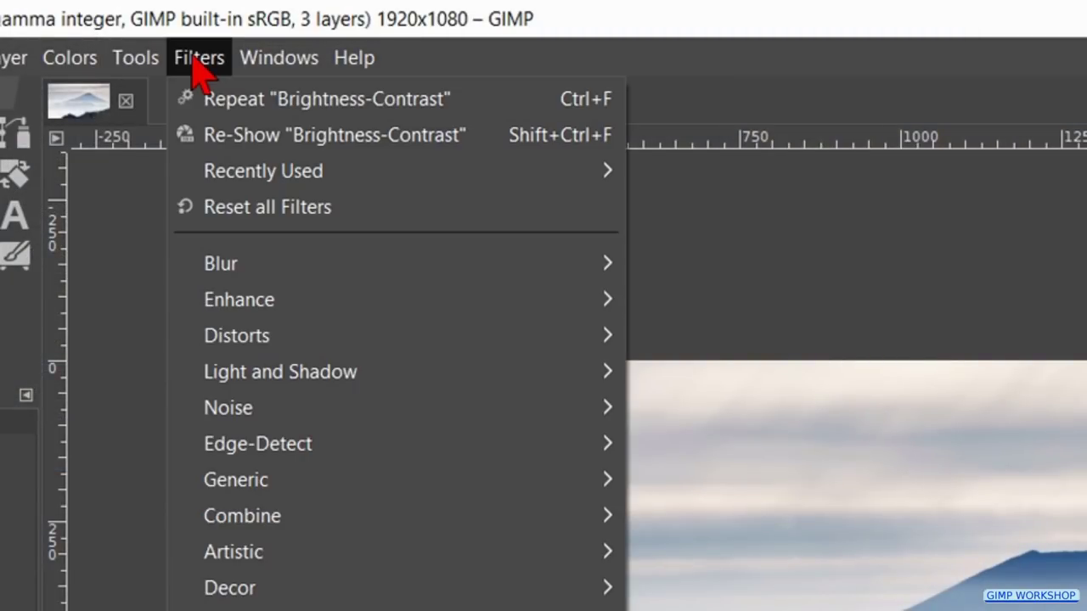
mouse_move(417, 272)
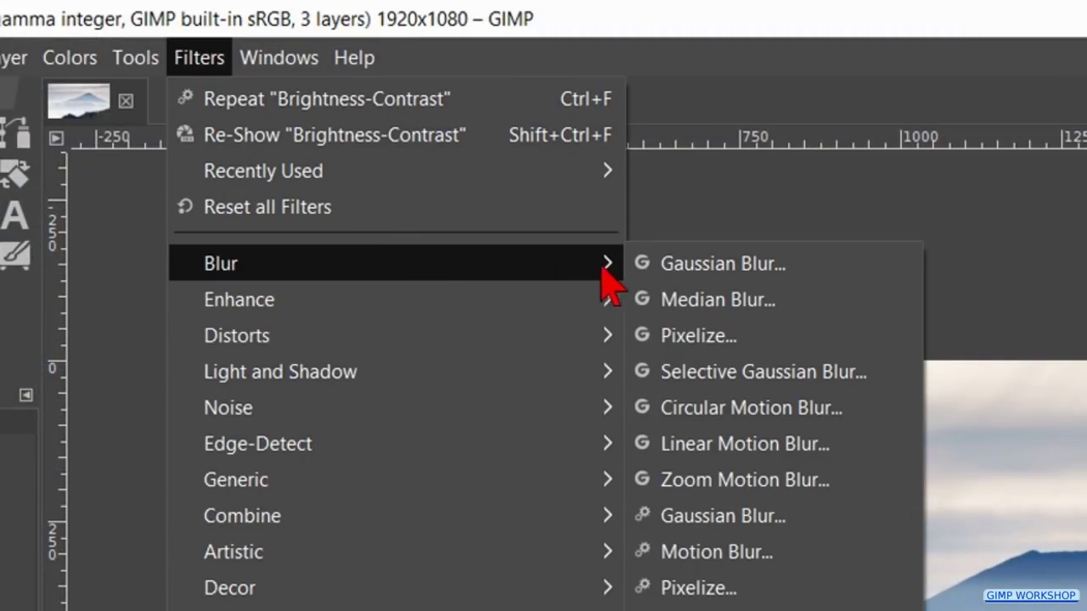
click(692, 271)
double_click(257, 227)
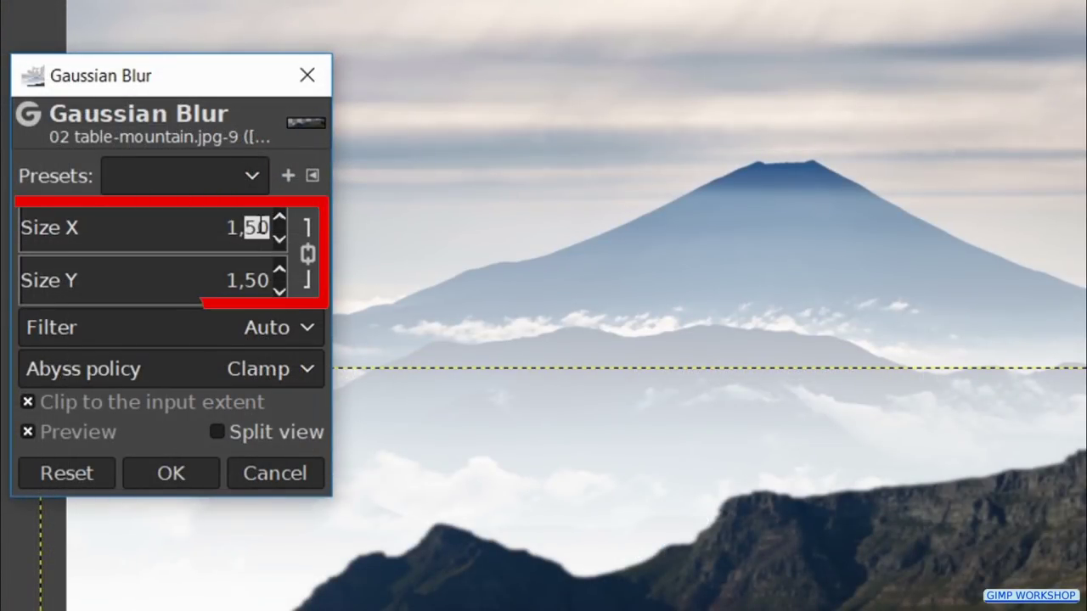
triple_click(259, 228)
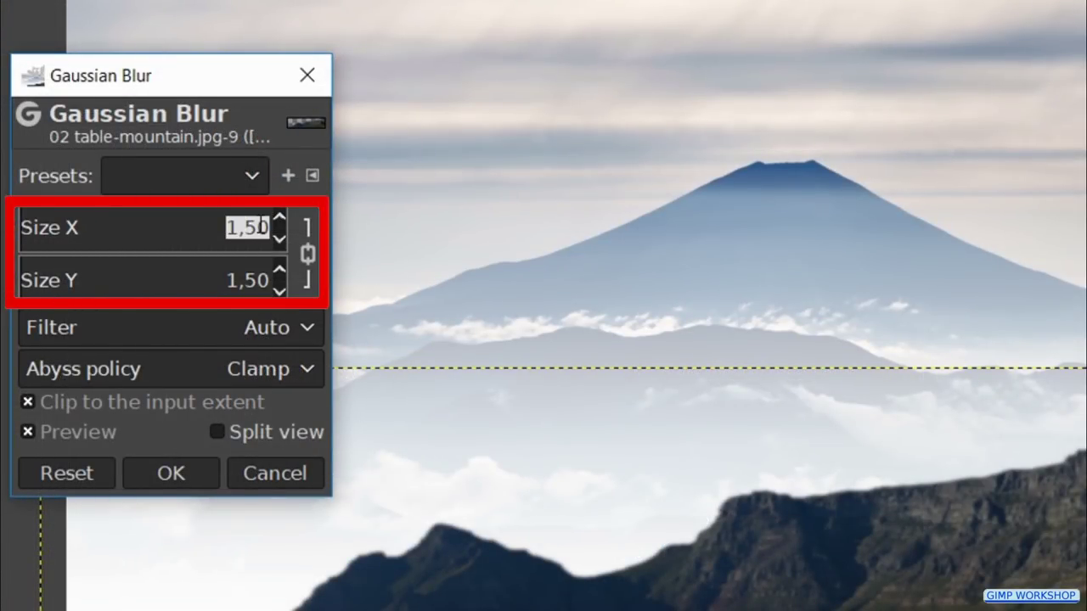
text(1)
key(Tab)
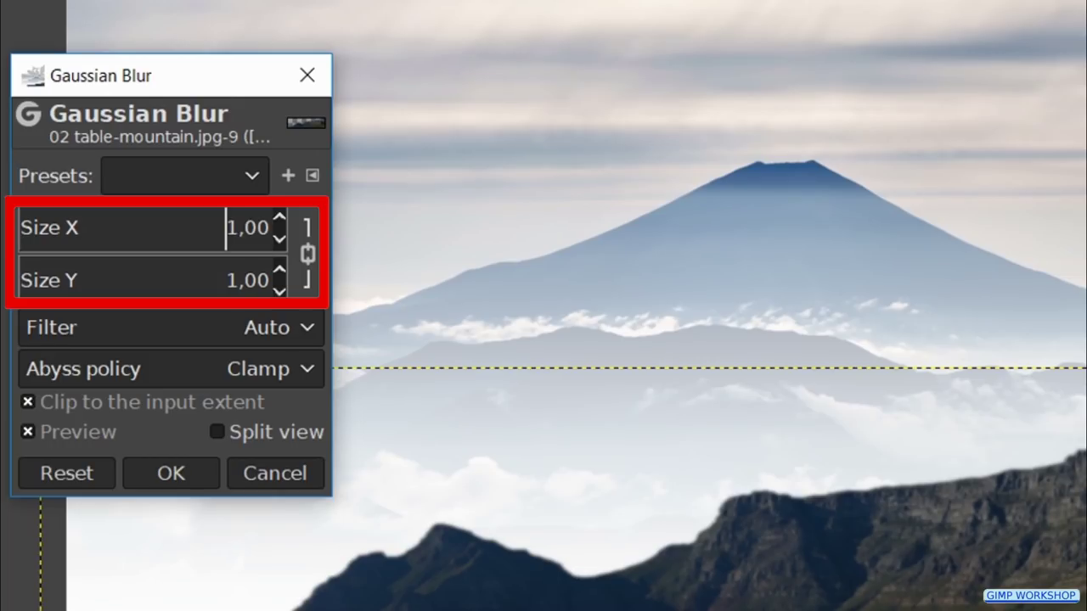
Apply the blur and open 04 goose.jpg as a new image
click(214, 467)
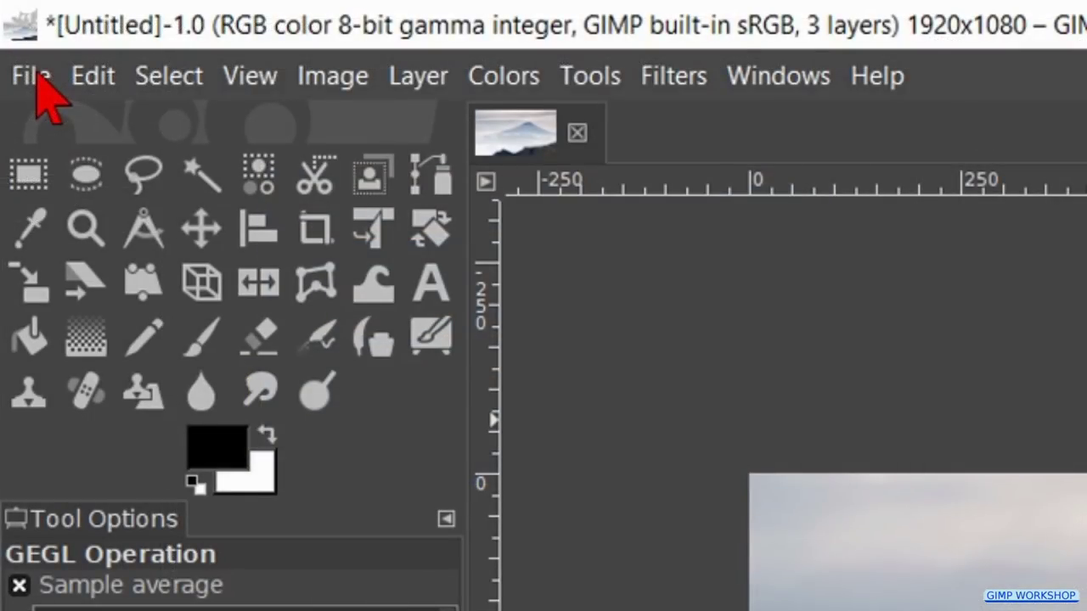
click(12, 28)
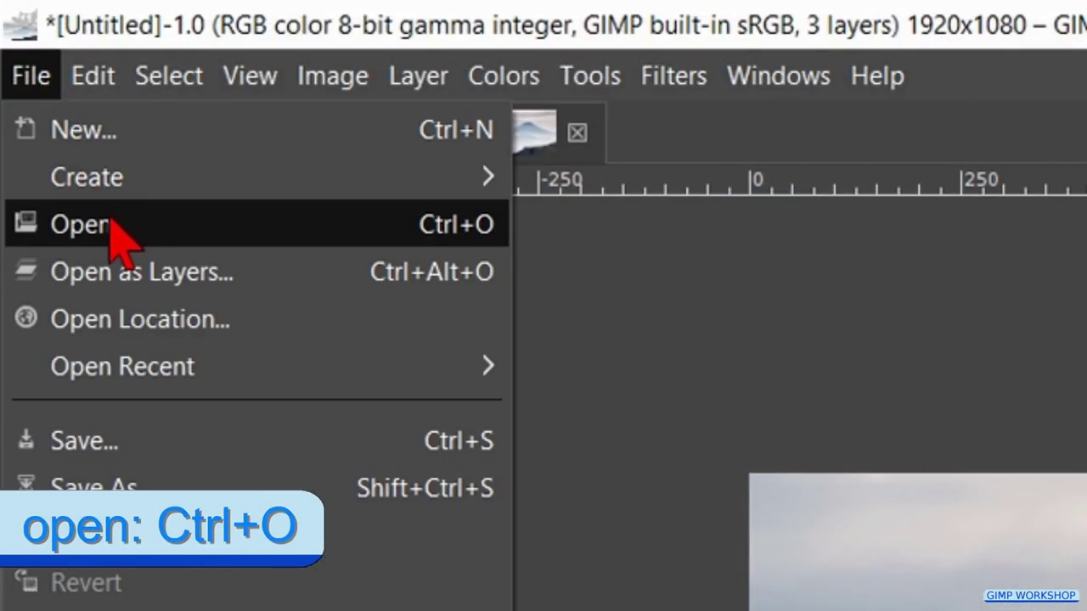
click(114, 227)
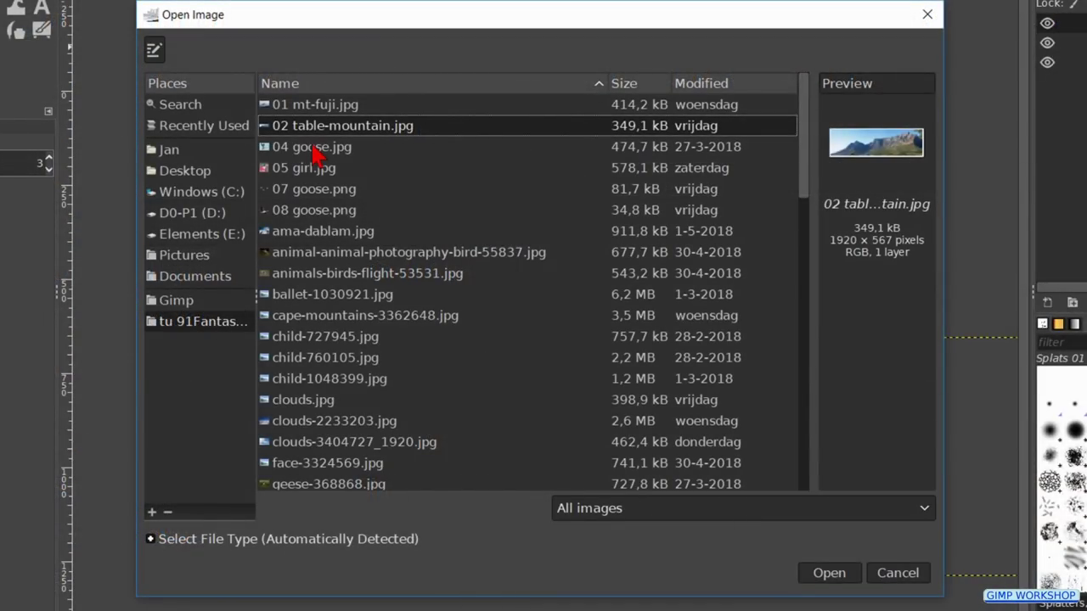
click(314, 151)
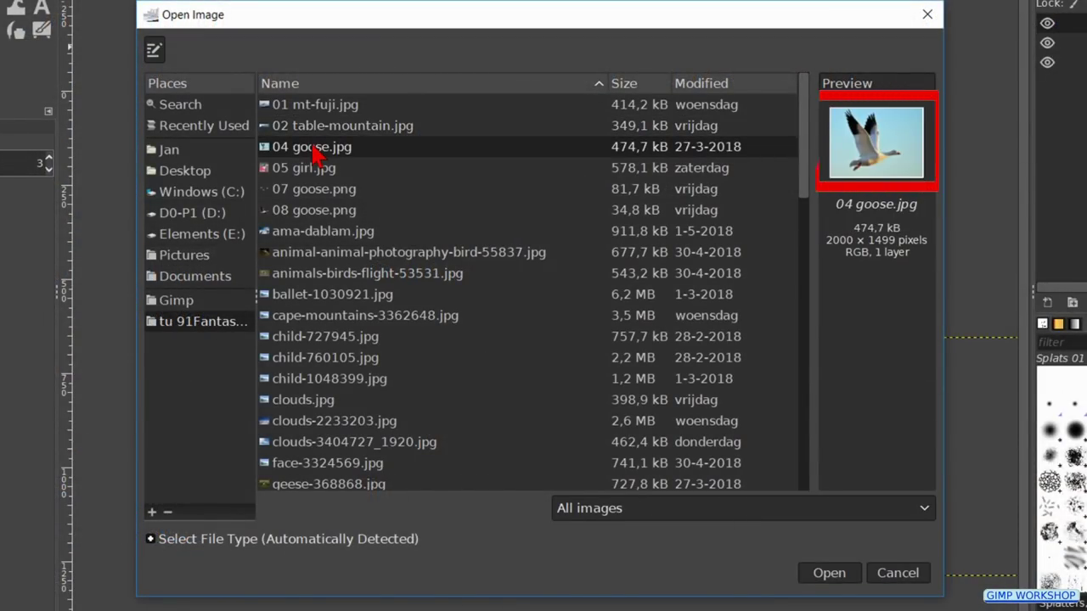
double_click(314, 148)
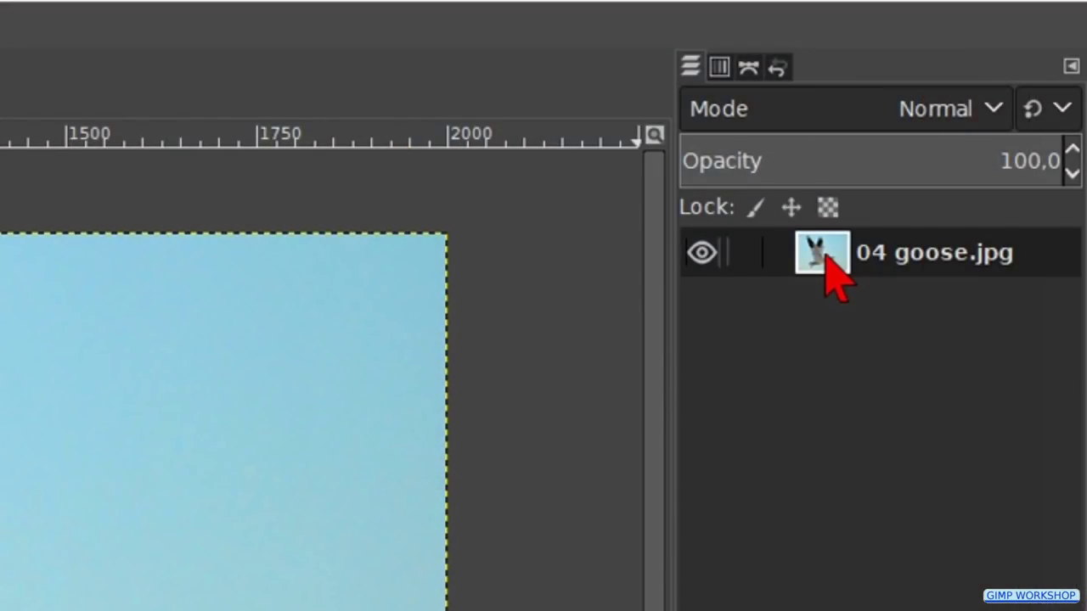
Add an alpha channel to the goose layer
right_click(825, 258)
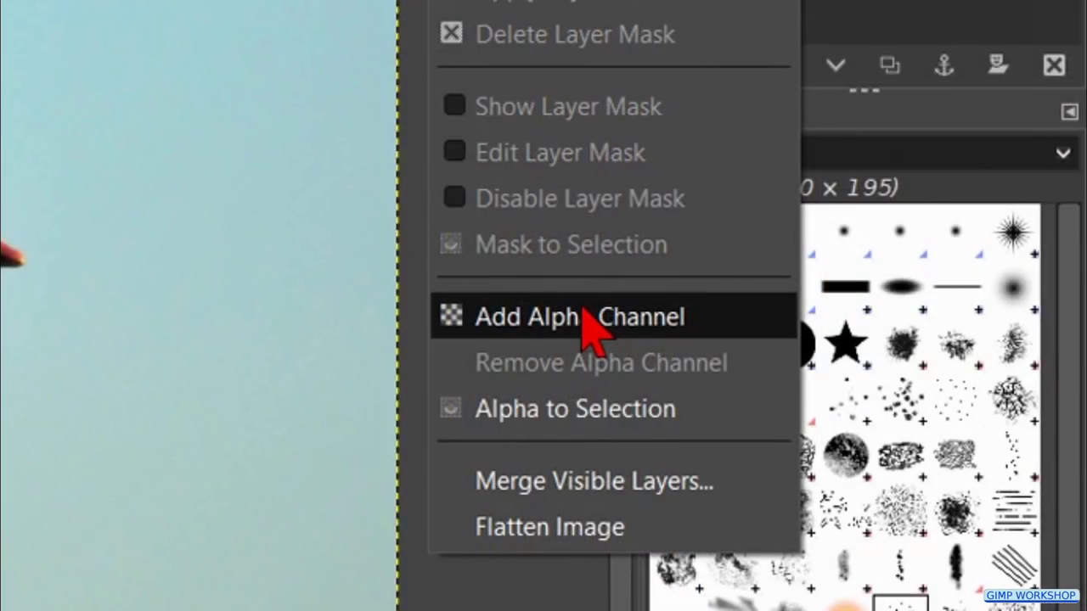
click(587, 322)
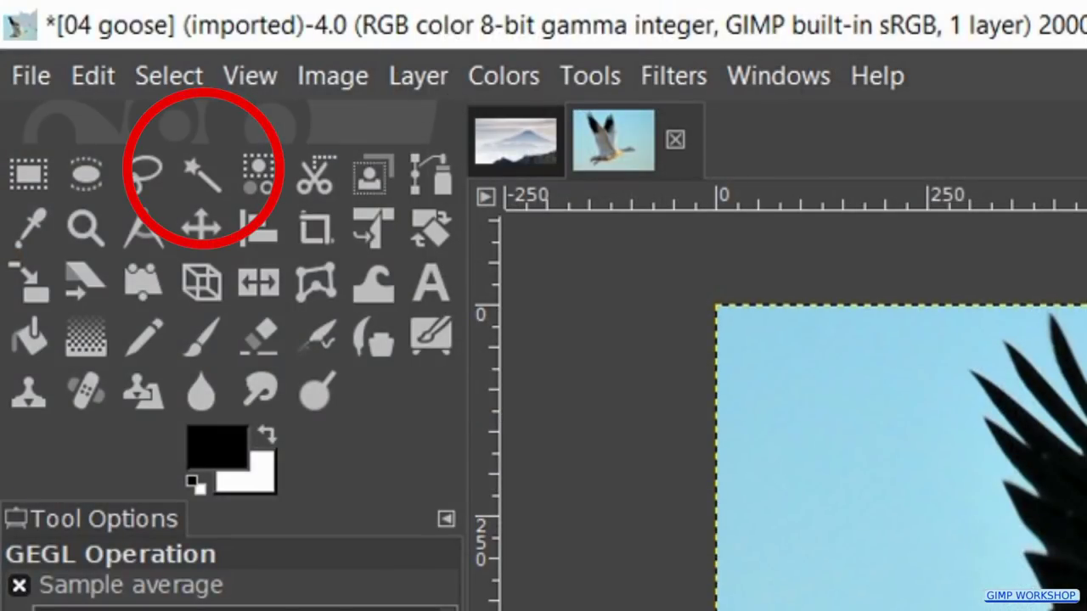
key(u)
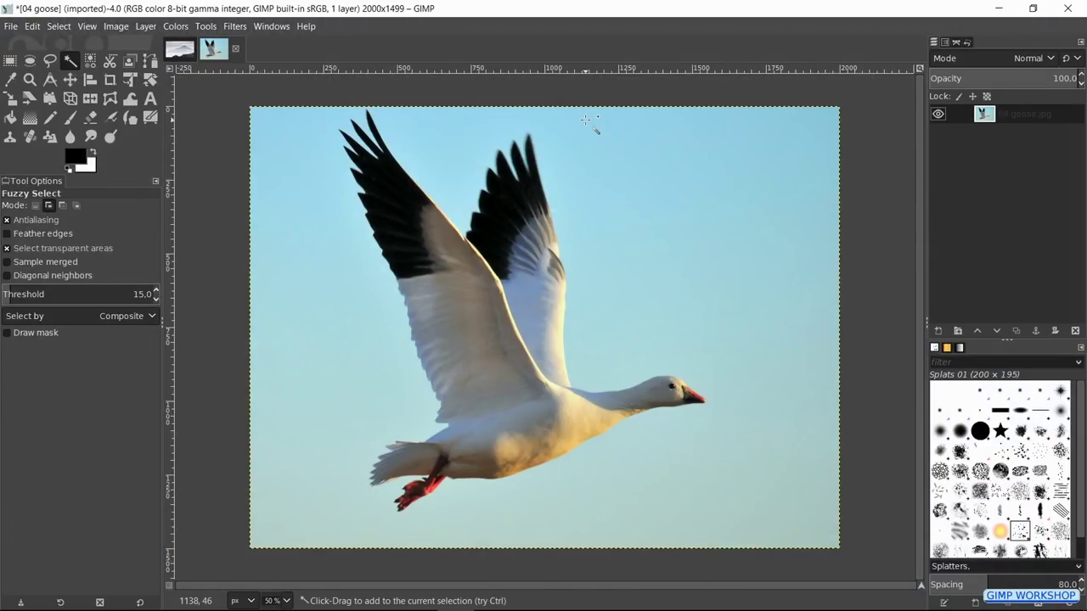
Fuzzy-select the blue sky around the goose and grow the selection by 1 px
click(585, 119)
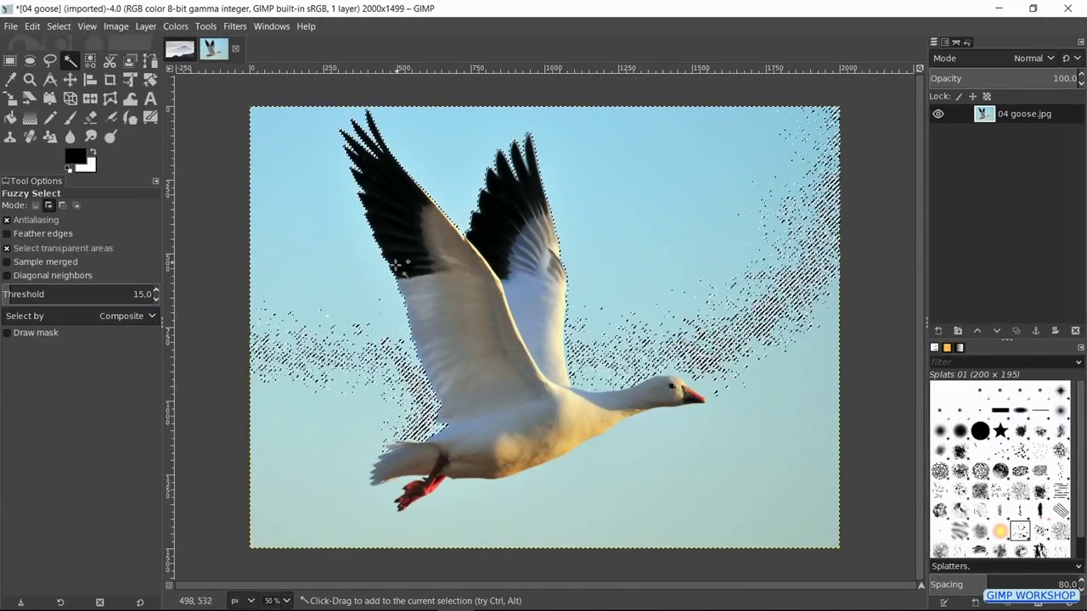
drag(404, 269, 820, 206)
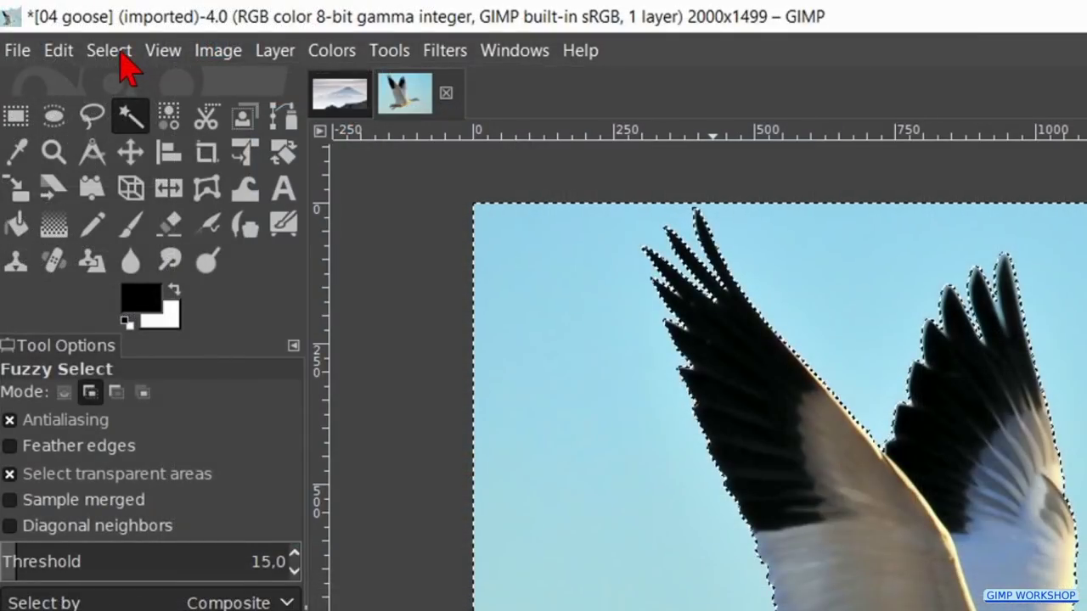
click(109, 51)
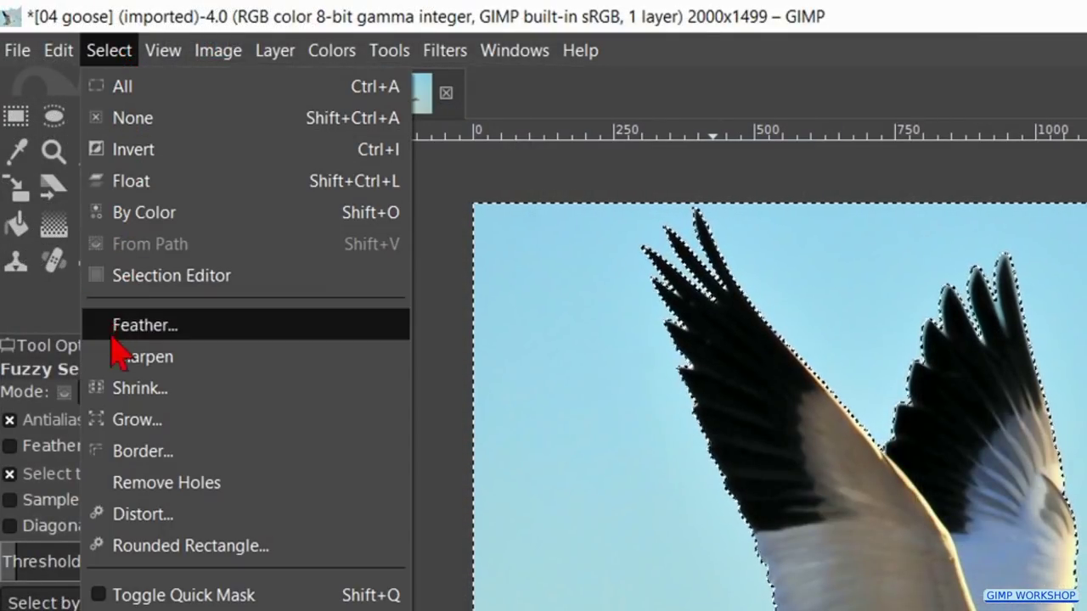
click(136, 420)
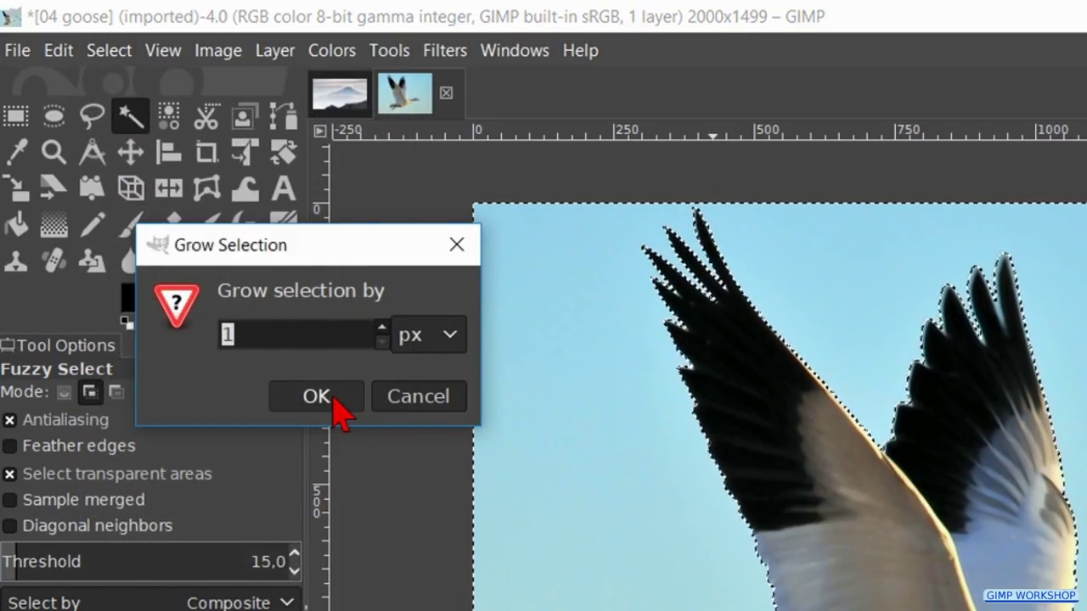
click(317, 396)
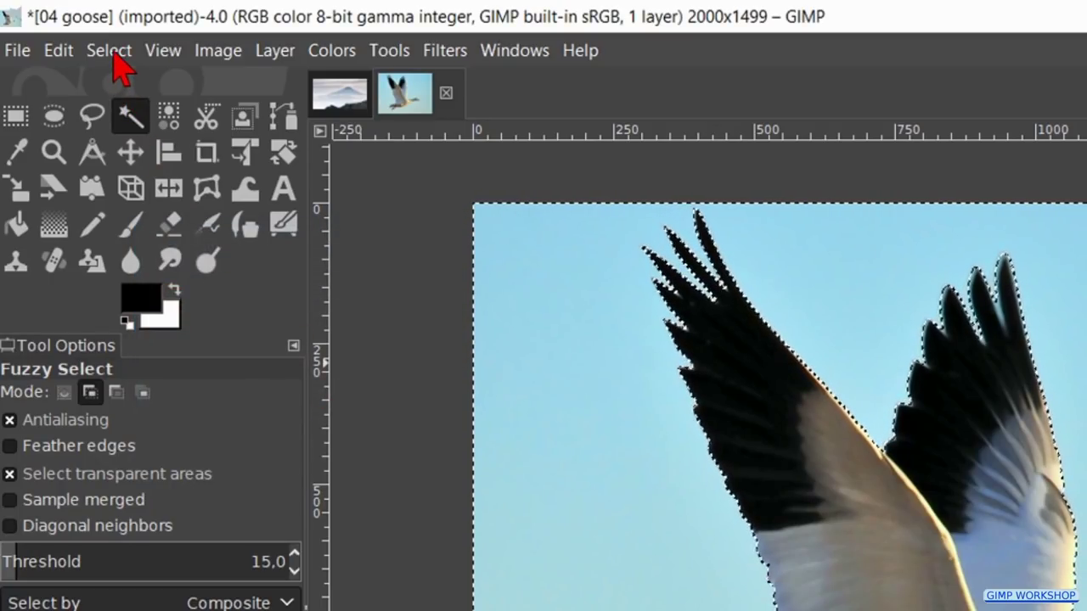
Feather the sky selection by 5 px and clear it to transparency
click(114, 57)
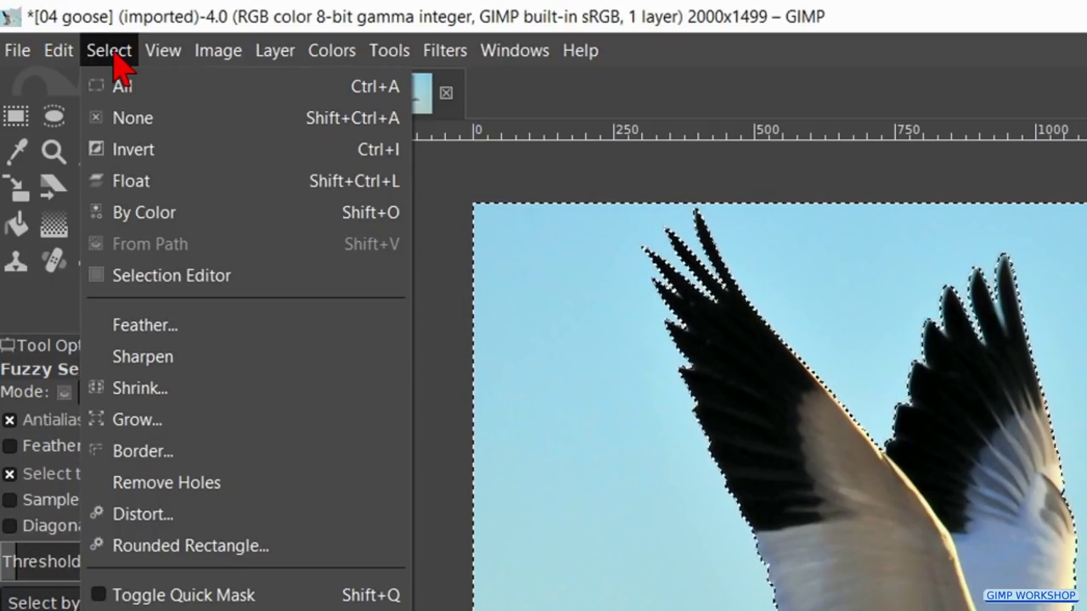
click(203, 323)
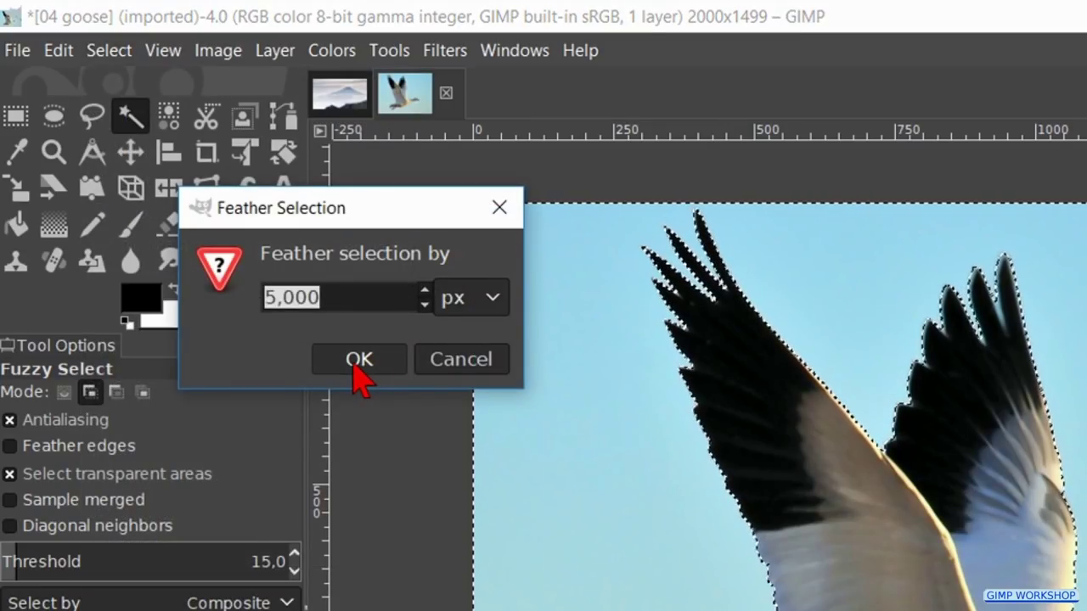
click(357, 360)
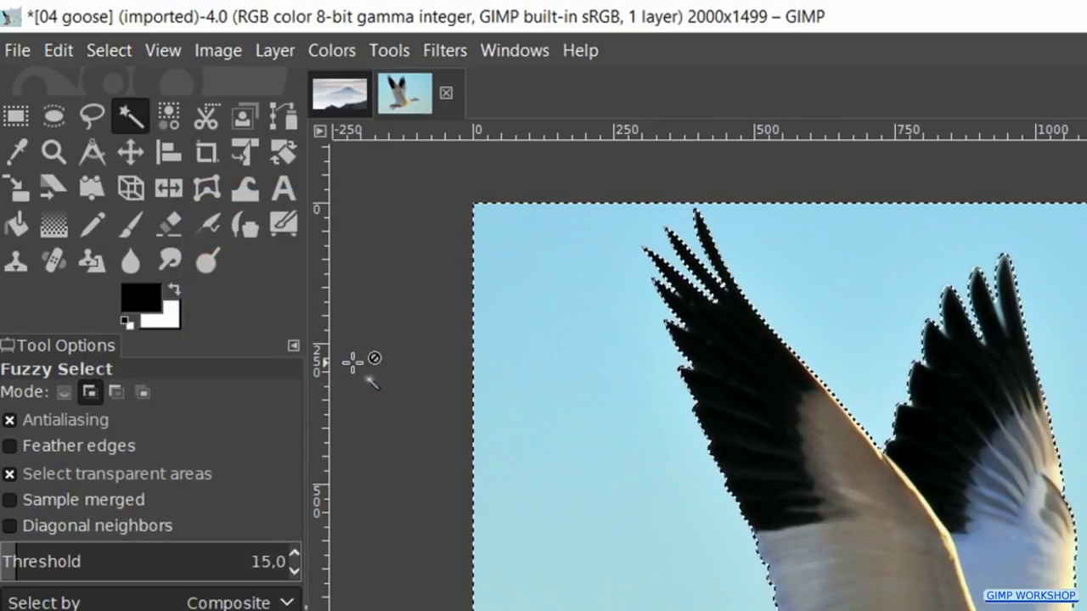
click(61, 54)
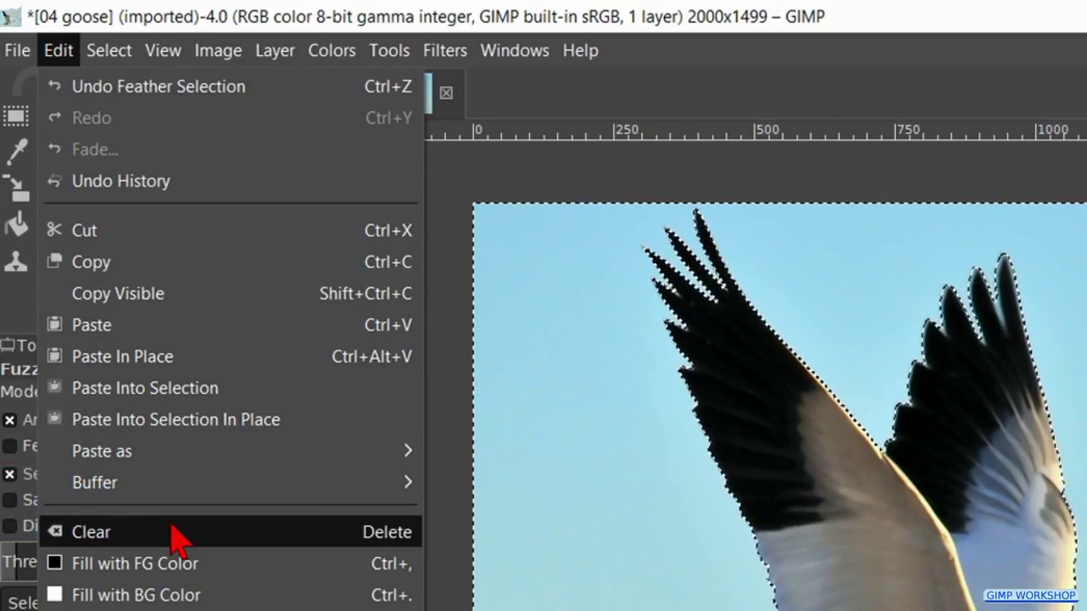
click(178, 535)
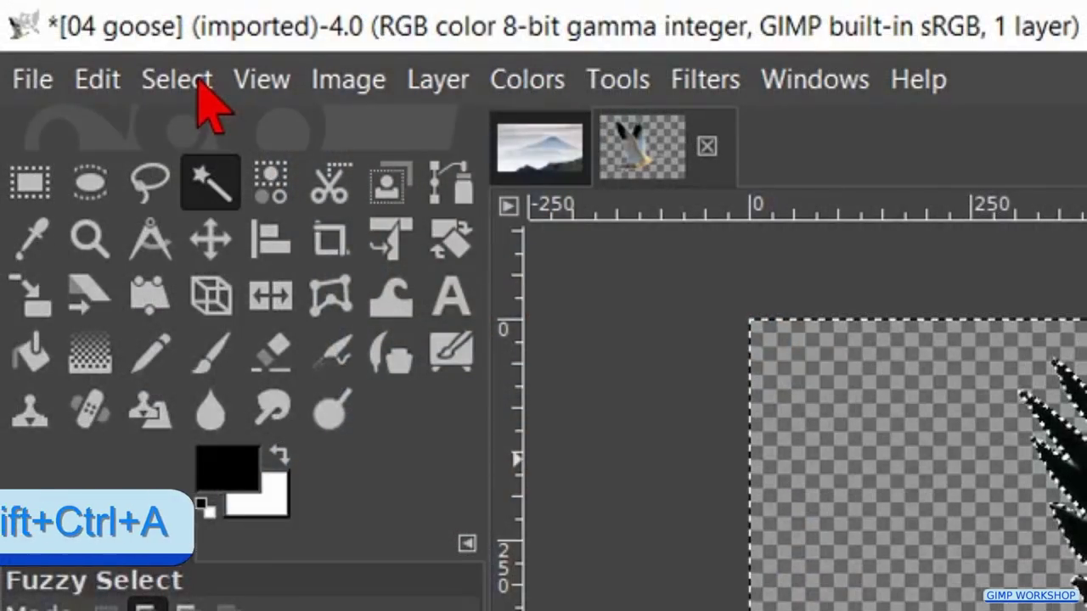
Deselect, drop the cut-out goose into the Mt Fuji composite, and rename its layer 'snow goose'
click(192, 83)
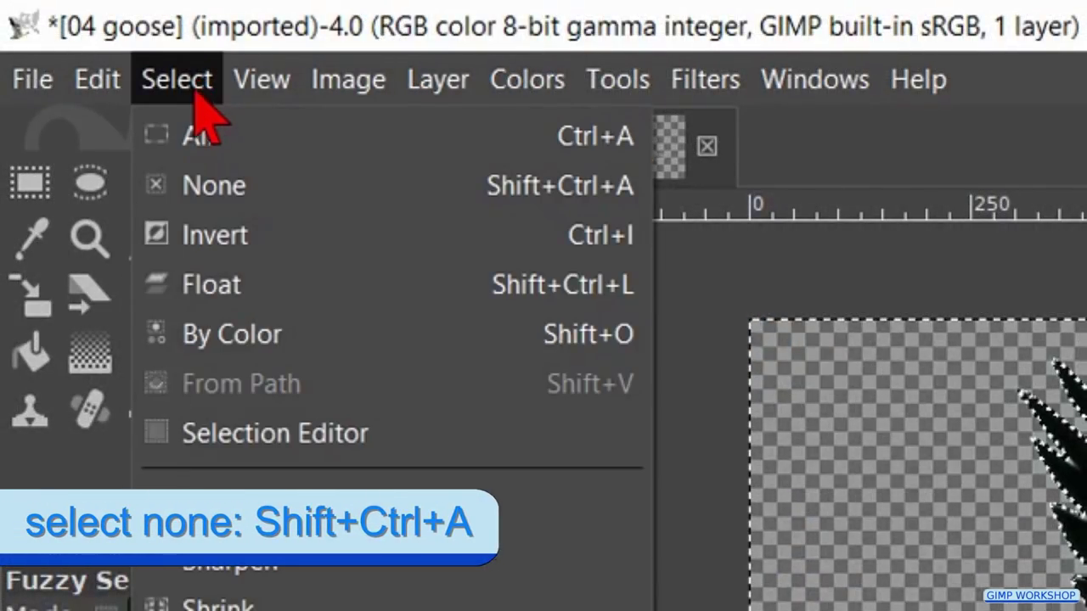
click(238, 195)
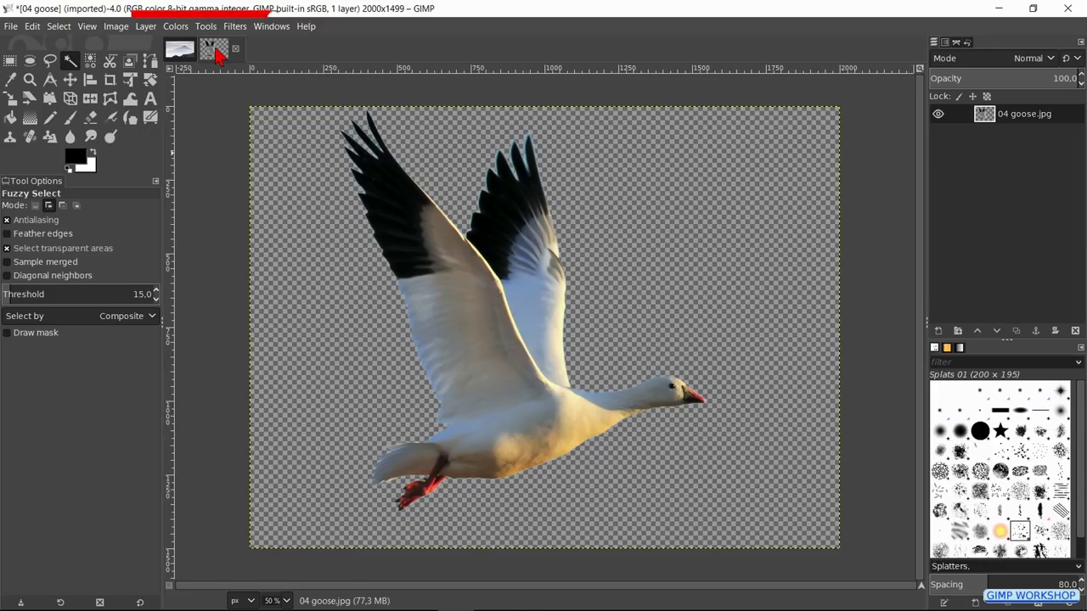
drag(219, 55, 316, 229)
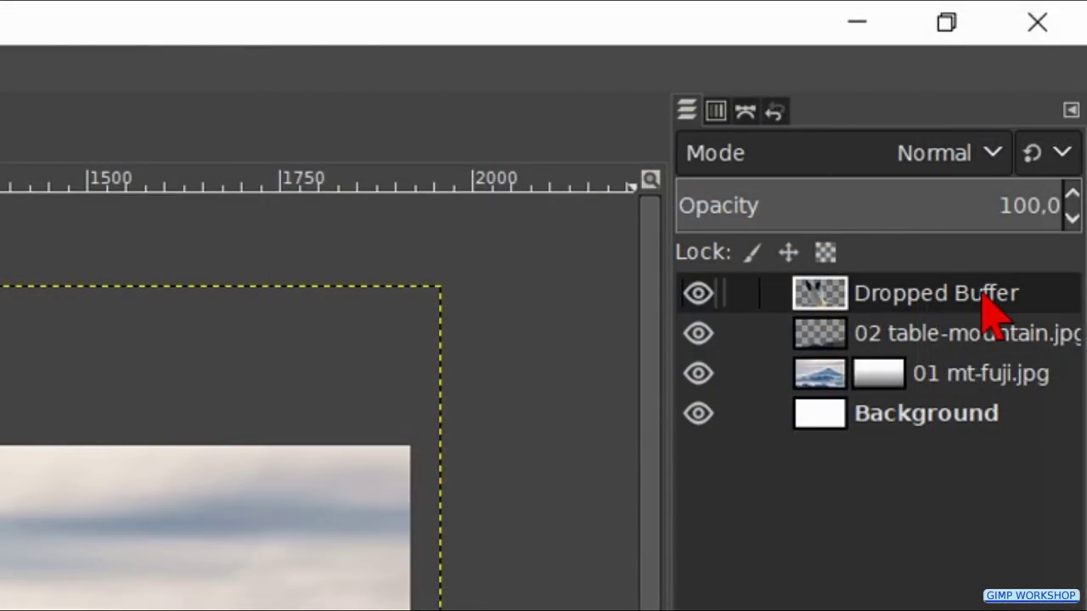
double_click(983, 295)
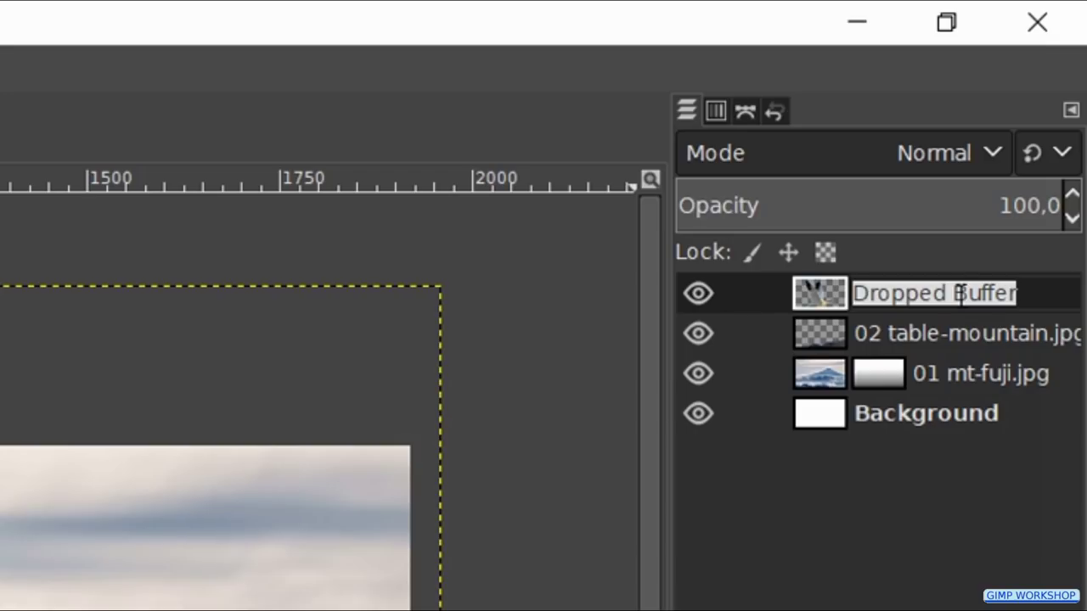
text(snow )
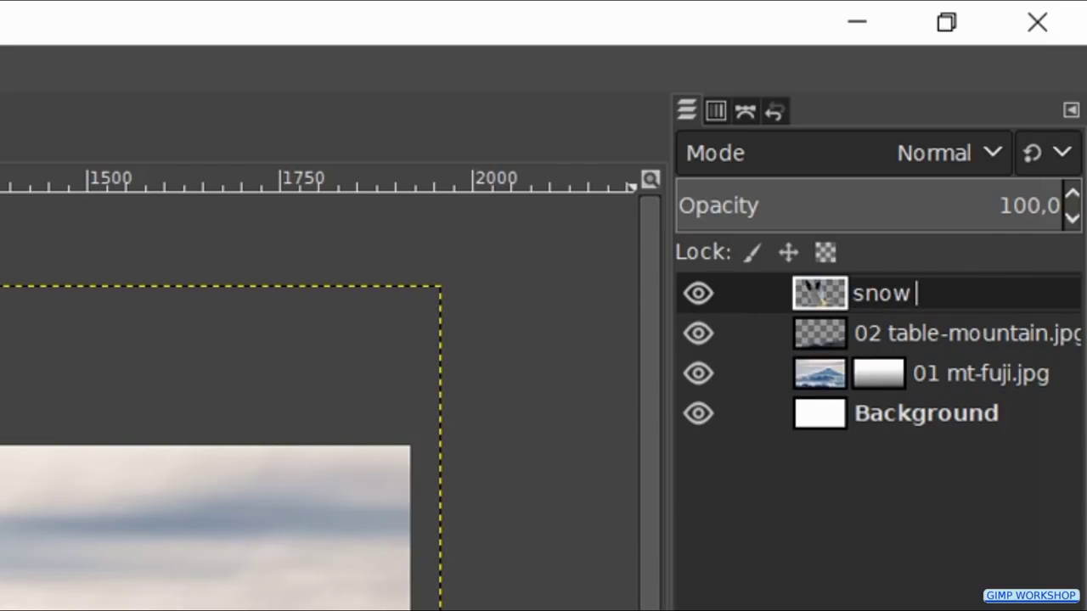
text(goose)
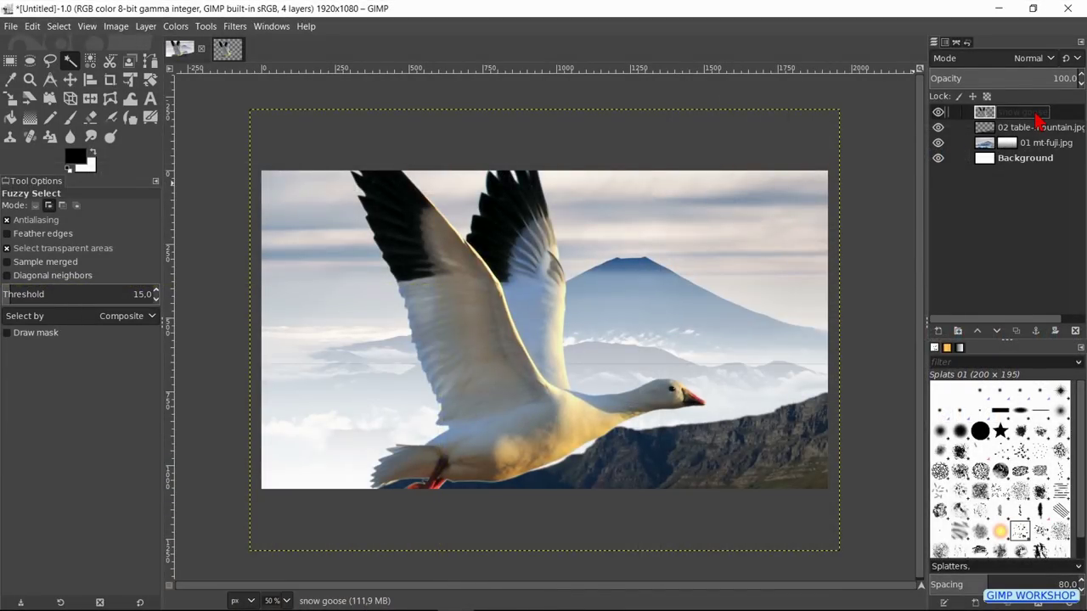
Scale the snow goose down with Unified Transform and move it up-left over Mt Fuji's left side
key(shift+t)
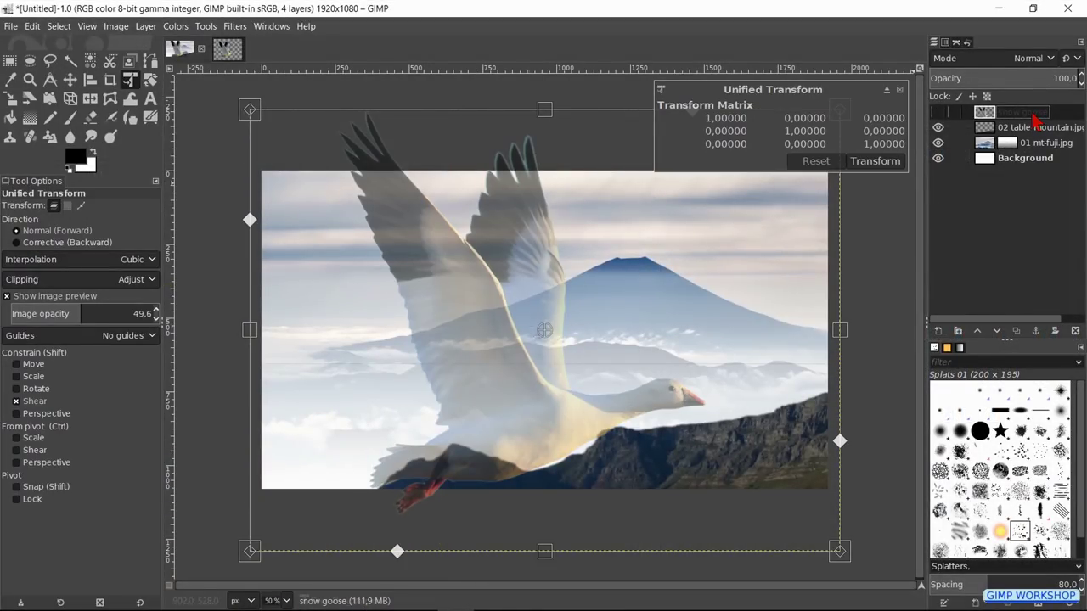
key(minus)
key(minus)
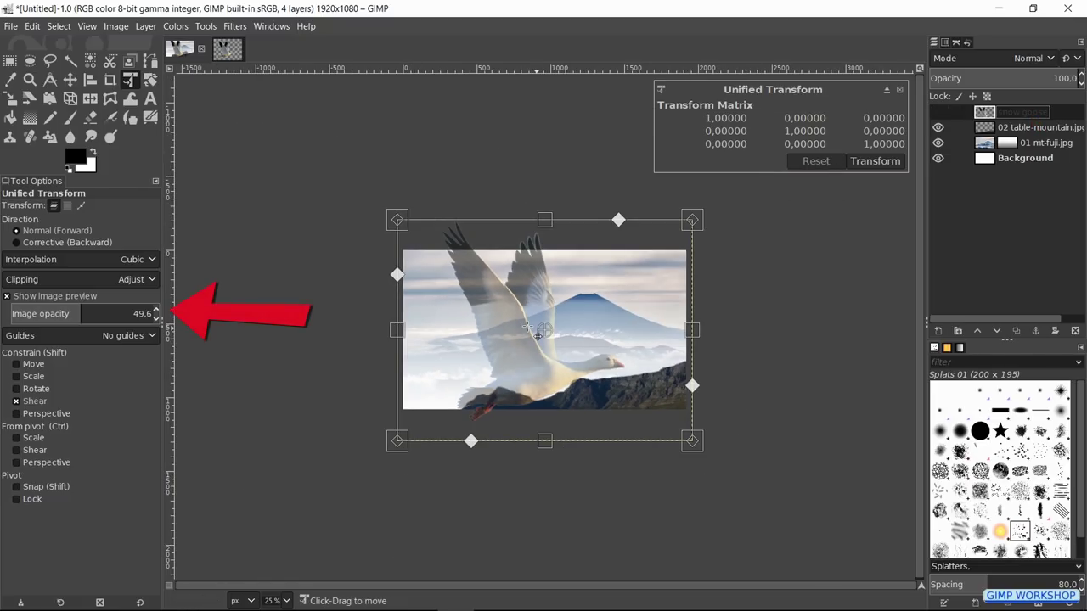
key(plus)
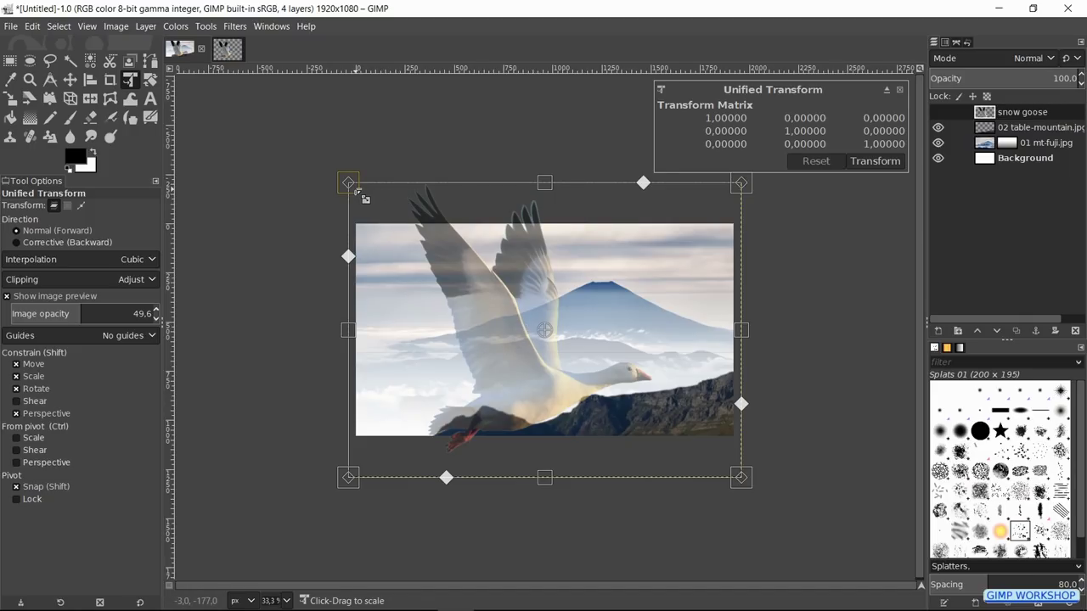
drag(357, 193, 442, 303)
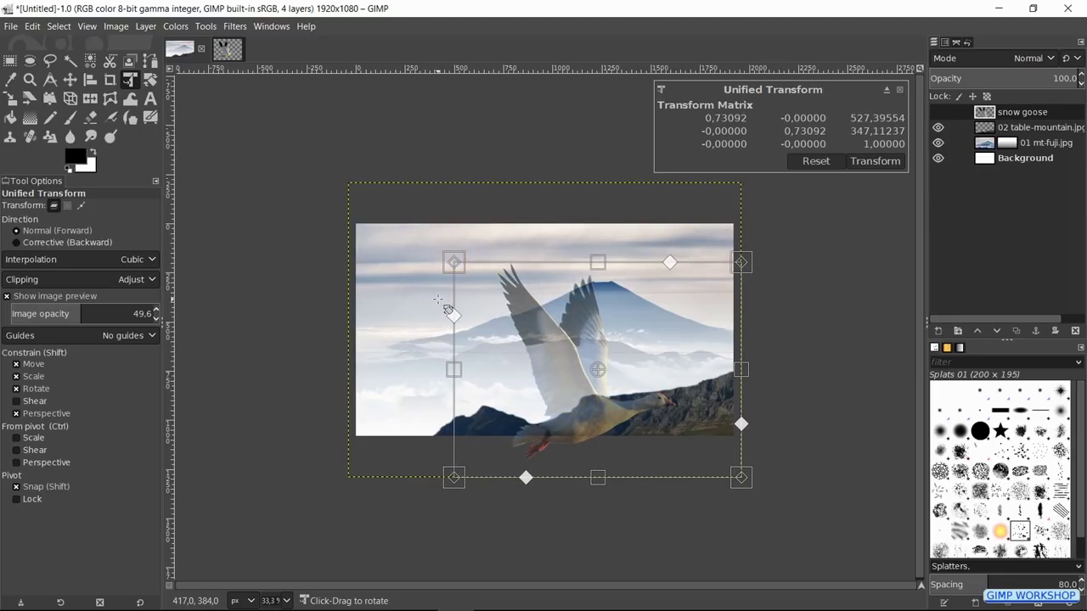
drag(587, 362, 443, 285)
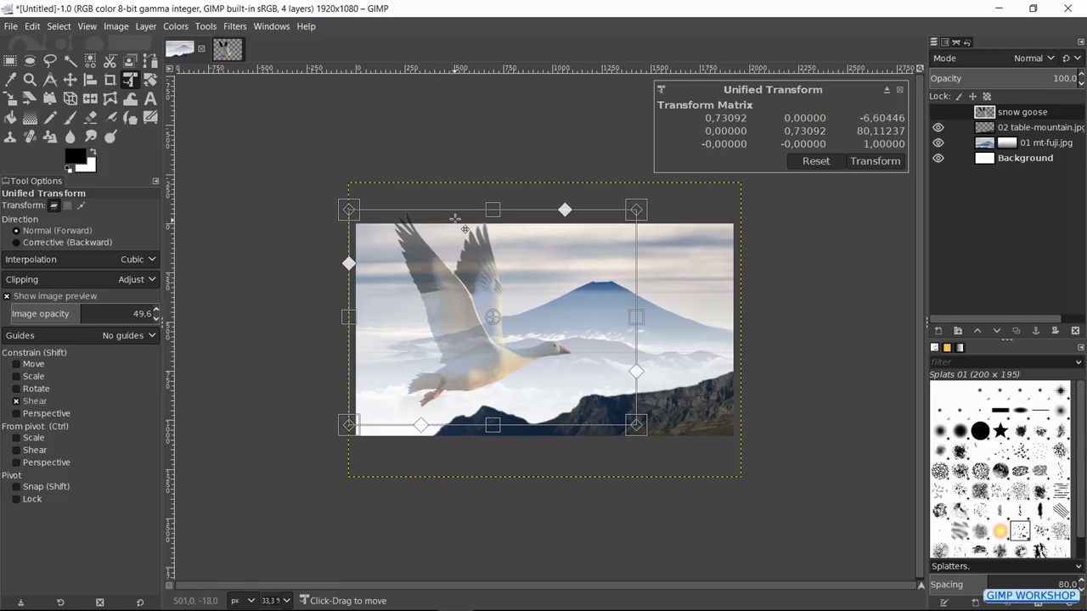
drag(359, 220, 391, 243)
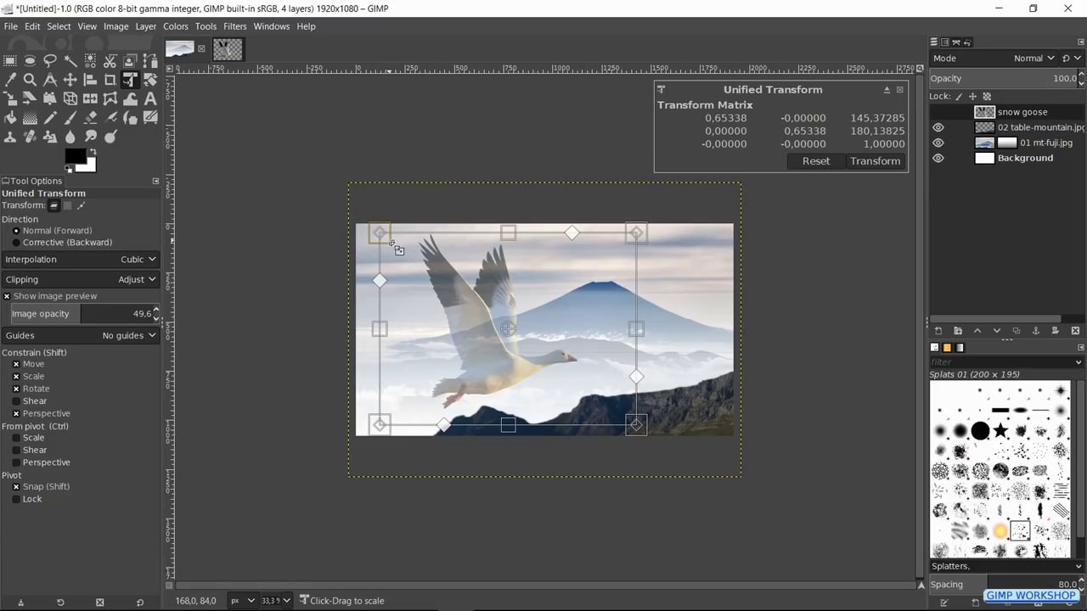
click(867, 166)
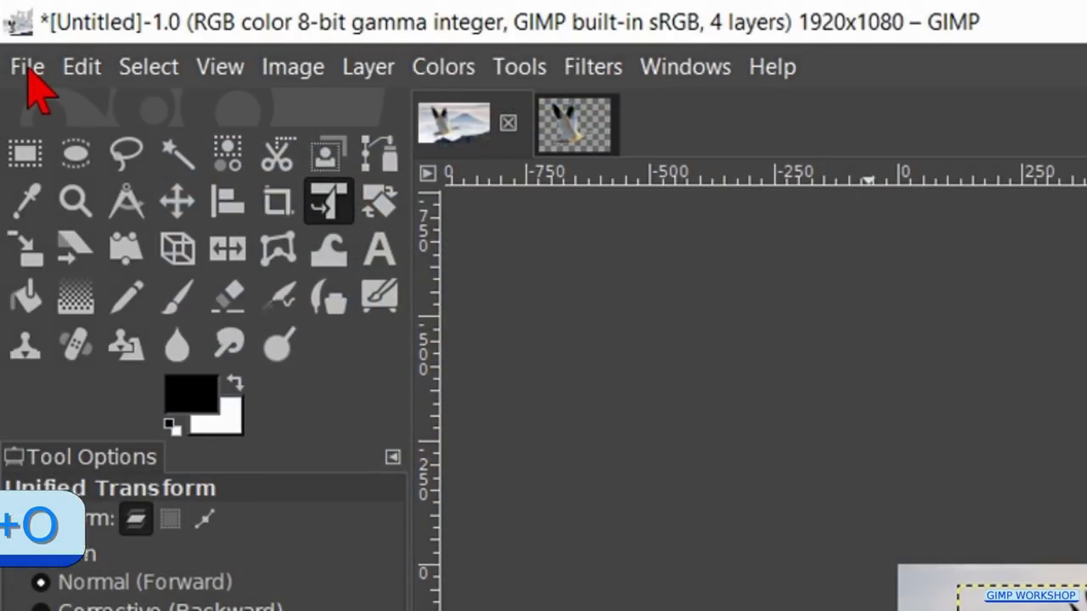
Open 05 girl.jpg as a separate image and bring up its layer's options
click(28, 67)
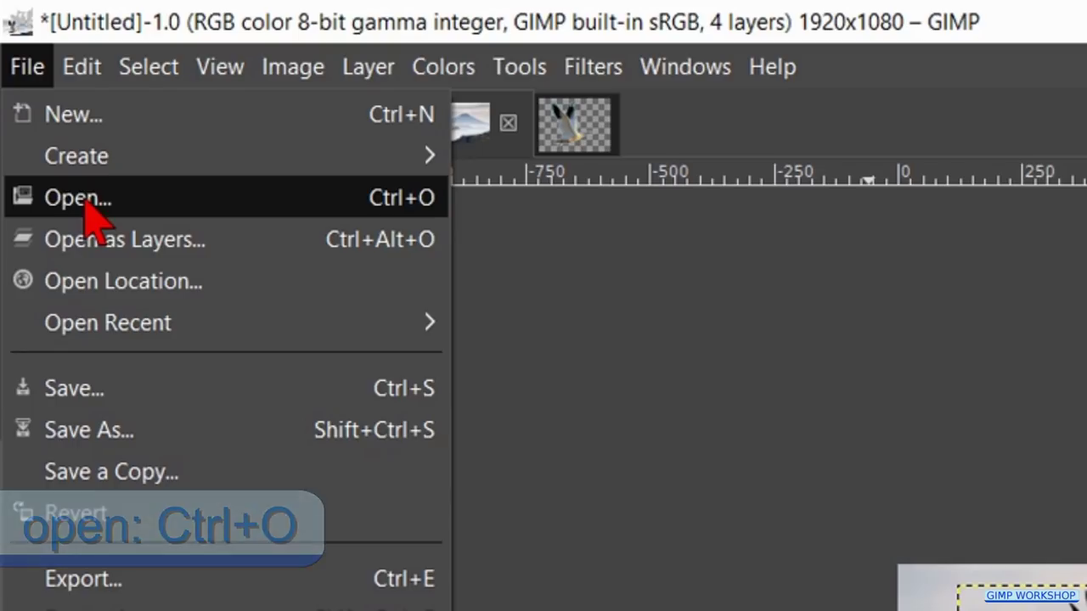
click(85, 204)
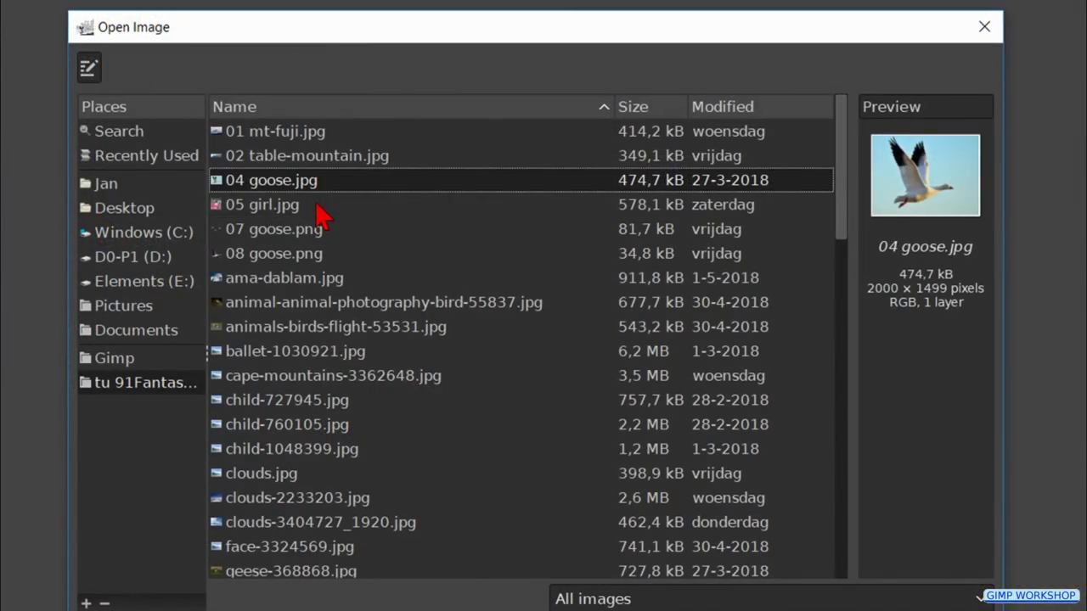
click(317, 204)
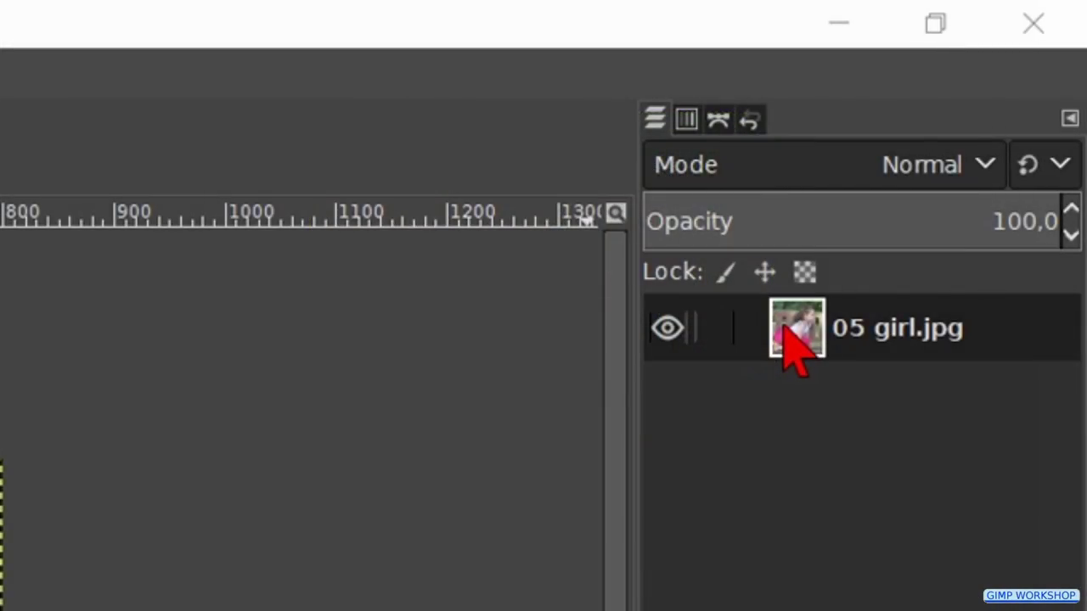
right_click(790, 338)
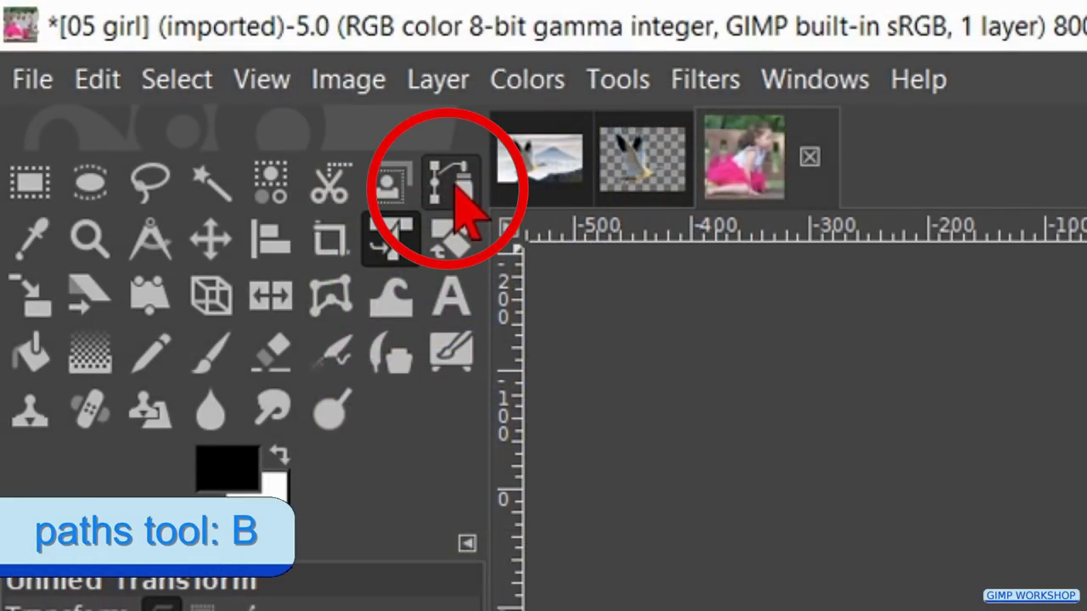
Select the Paths tool and zoom in on the girl's pink tutu
click(457, 183)
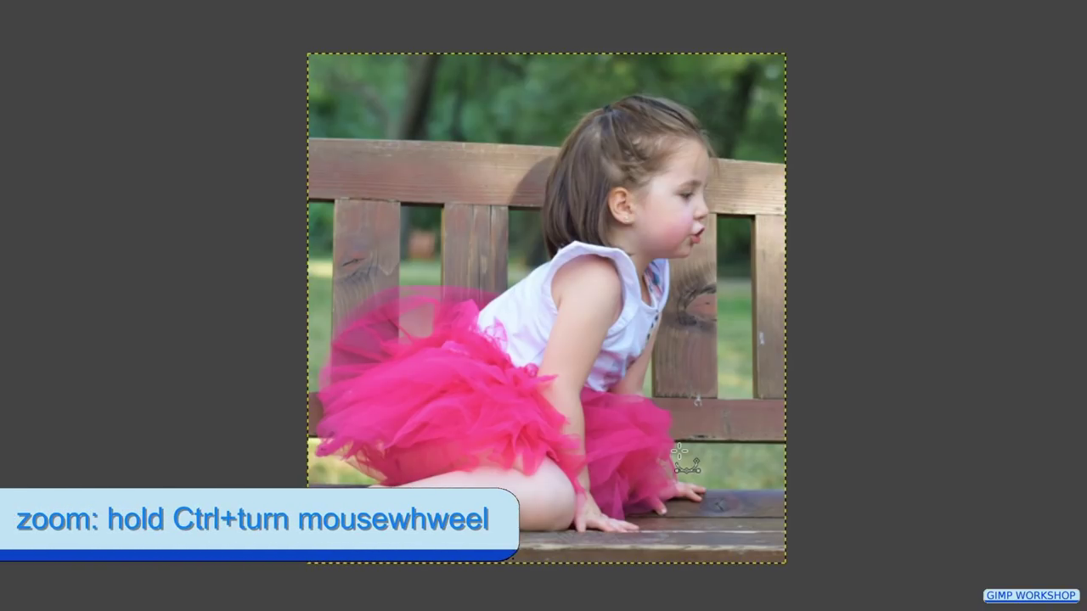
ctrl+scroll(680, 450, up, 5)
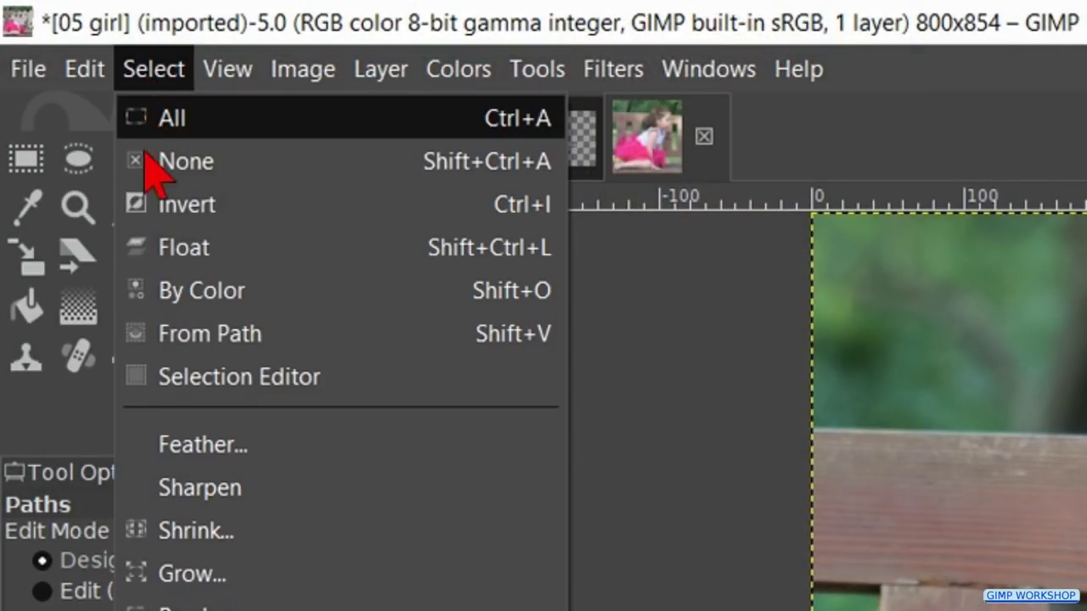
Feather the girl selection by 5 px, invert it, and delete the background
click(221, 445)
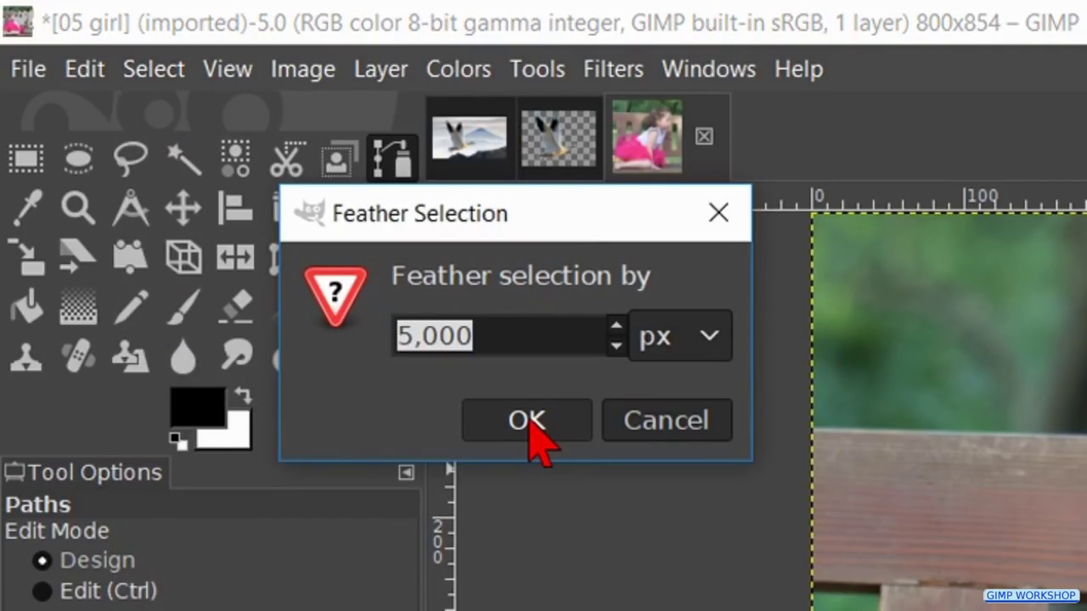
click(528, 420)
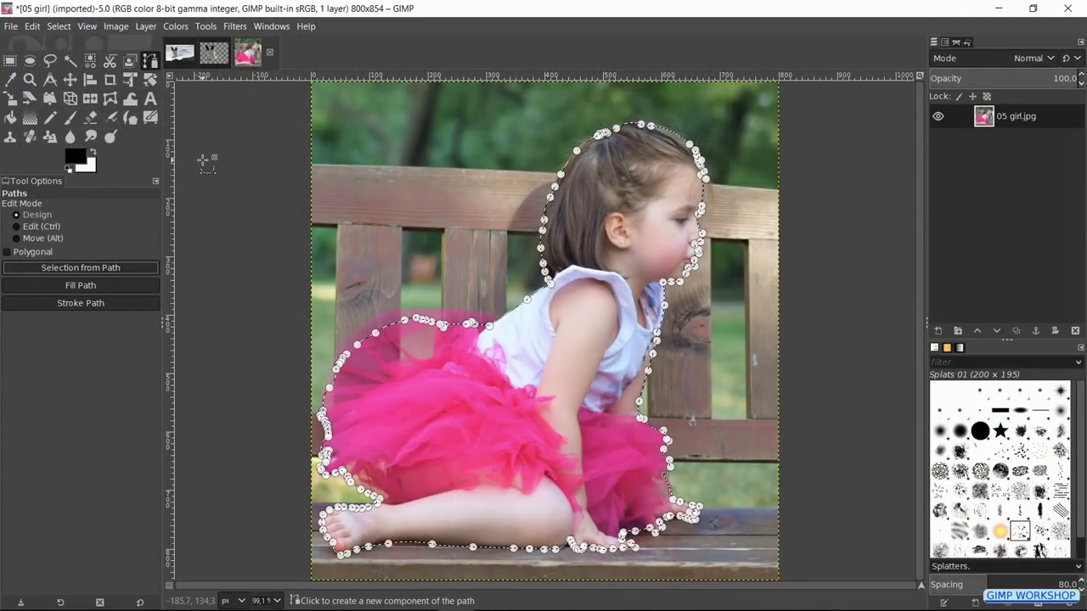
key(ctrl+i)
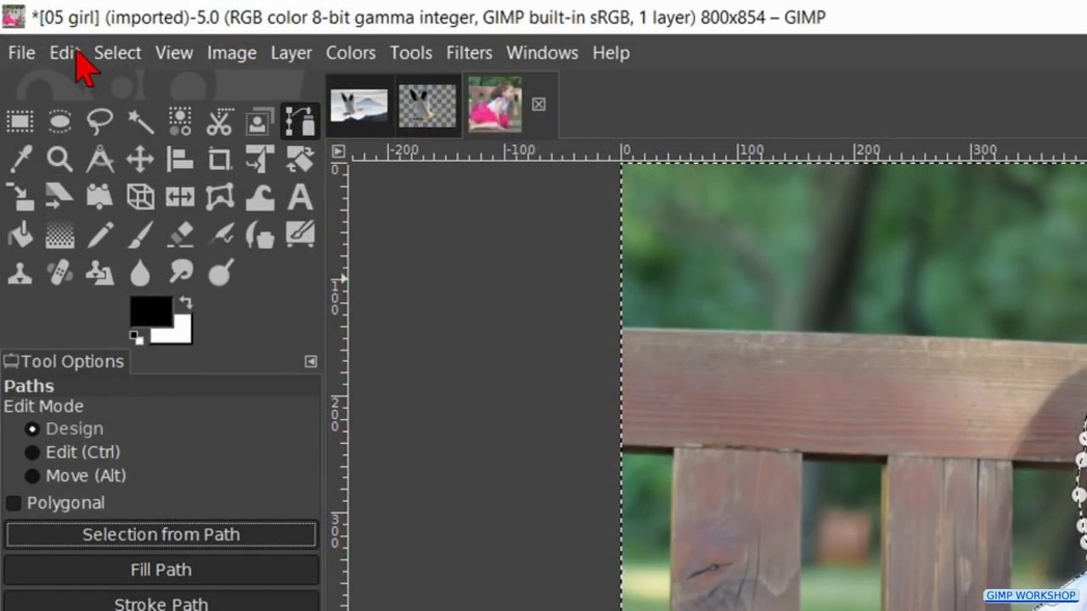
click(75, 53)
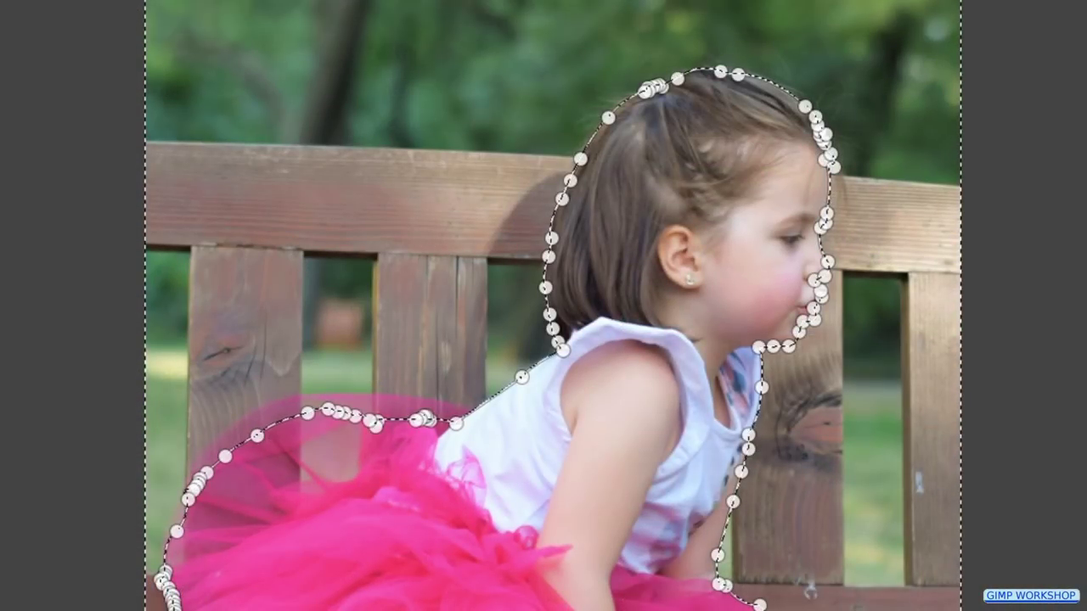
key(Delete)
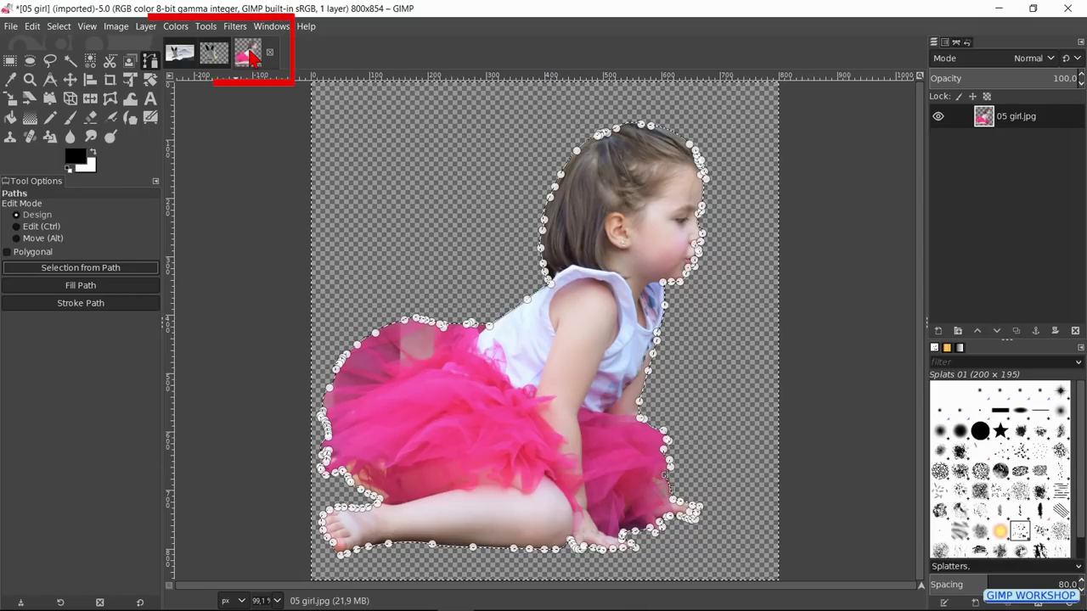
Bring the cut-out girl into the composite and name the new layer 'girl'
drag(252, 56, 324, 238)
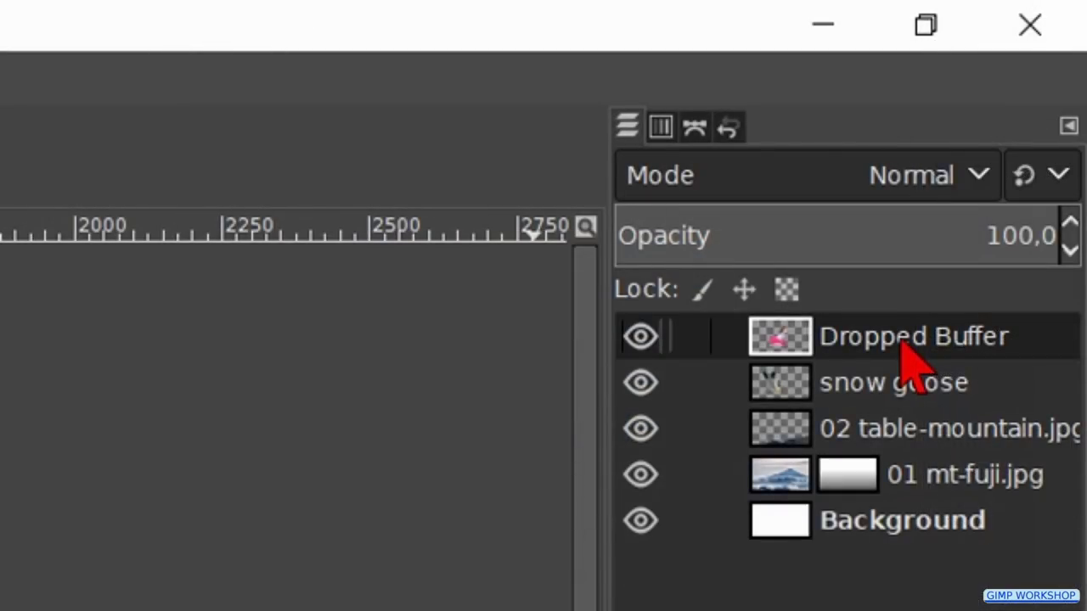
double_click(1027, 110)
text(girl)
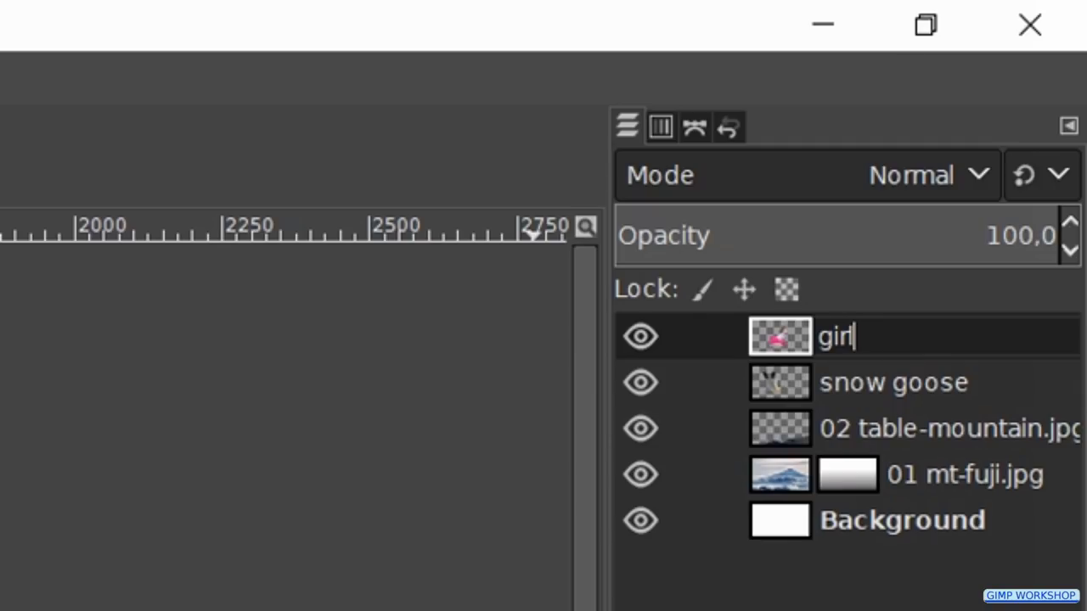
key(Return)
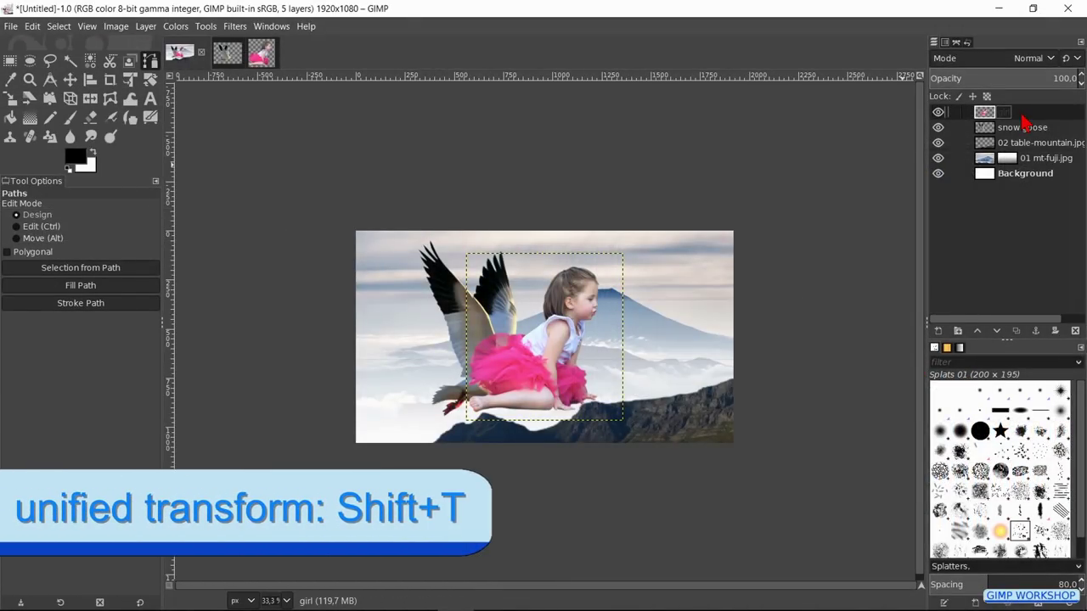
Scale the girl to about 0.196 and place her on the snow goose's back between its wings
key(shift+t)
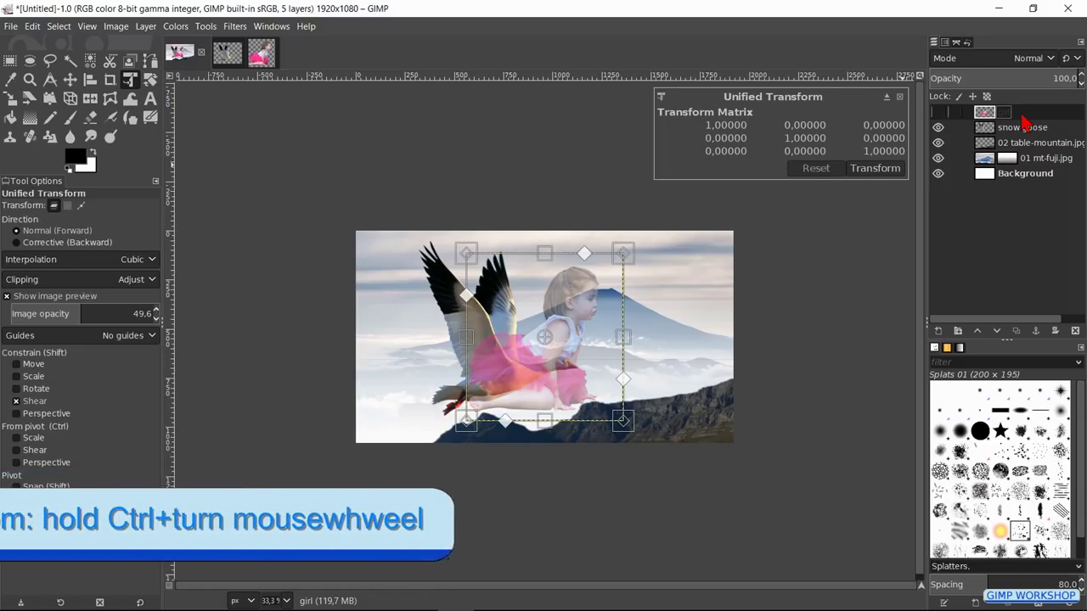
ctrl+scroll(552, 337, up, 2)
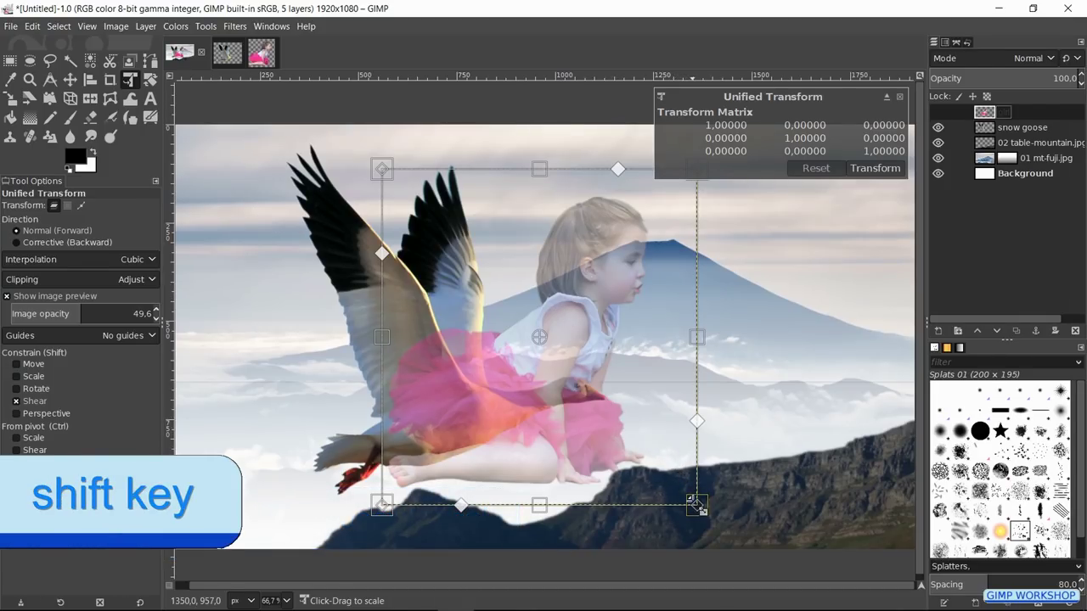
drag(695, 503, 674, 478)
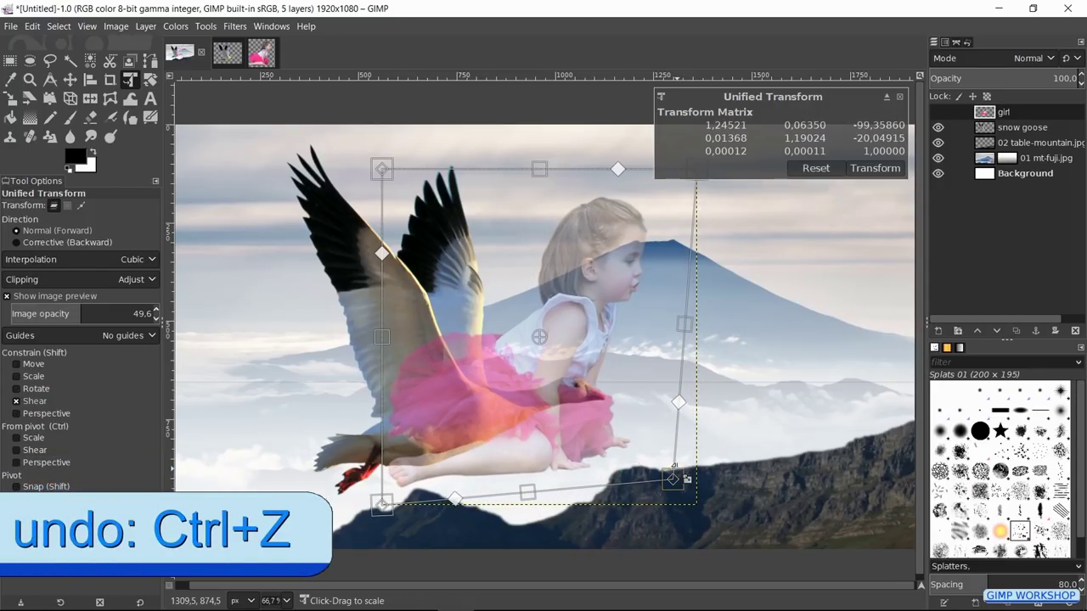
key(ctrl+z)
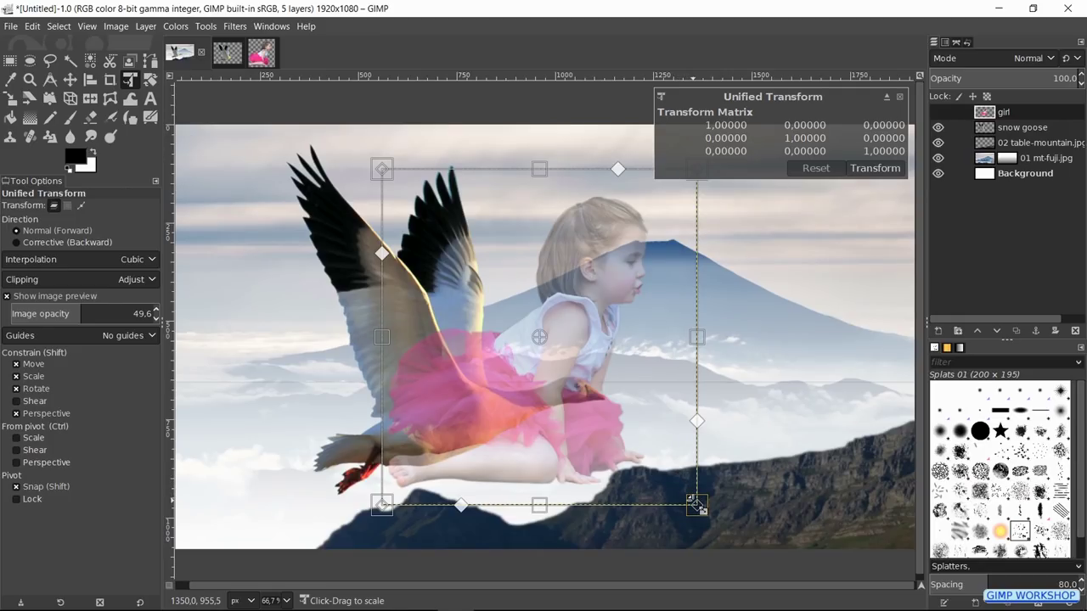
drag(696, 506, 565, 363)
drag(391, 179, 487, 299)
drag(558, 367, 527, 381)
drag(530, 323, 513, 345)
drag(512, 395, 515, 397)
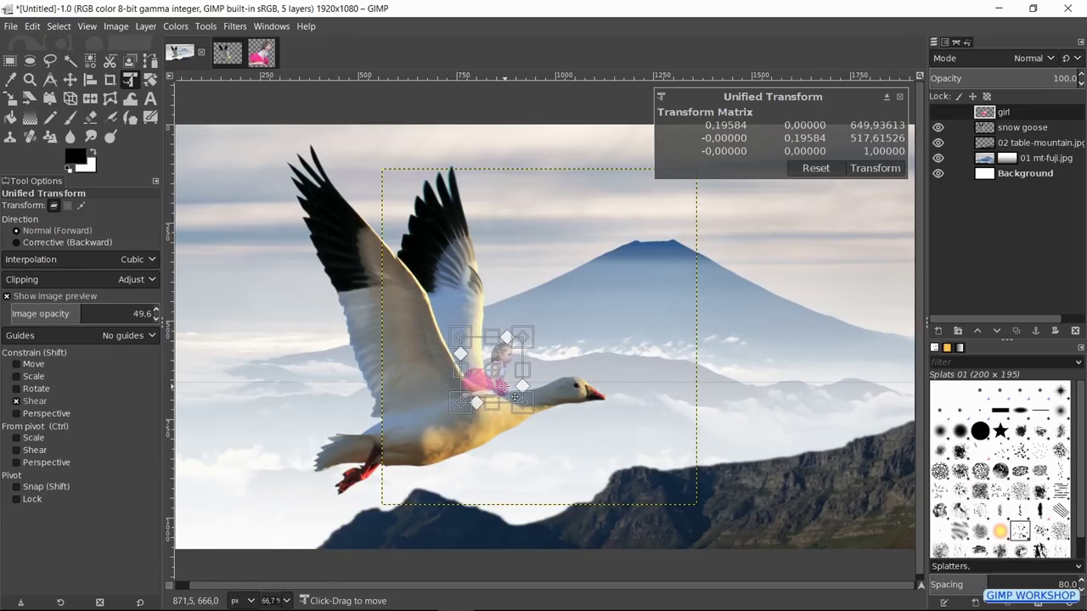
click(870, 168)
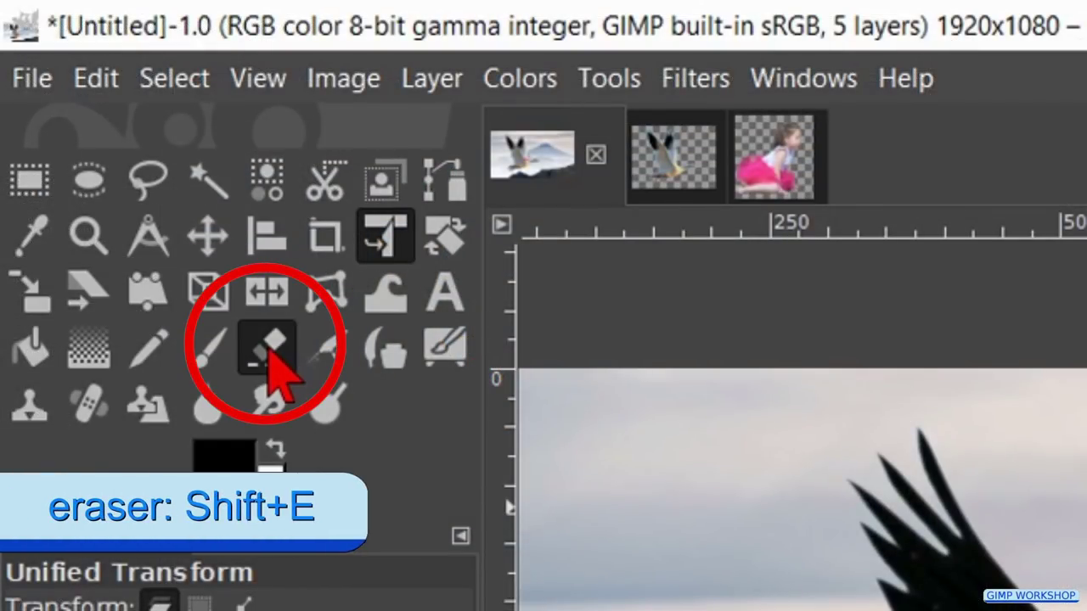
Switch to the Eraser with the 2. Hardness 075 brush at size 10
click(271, 350)
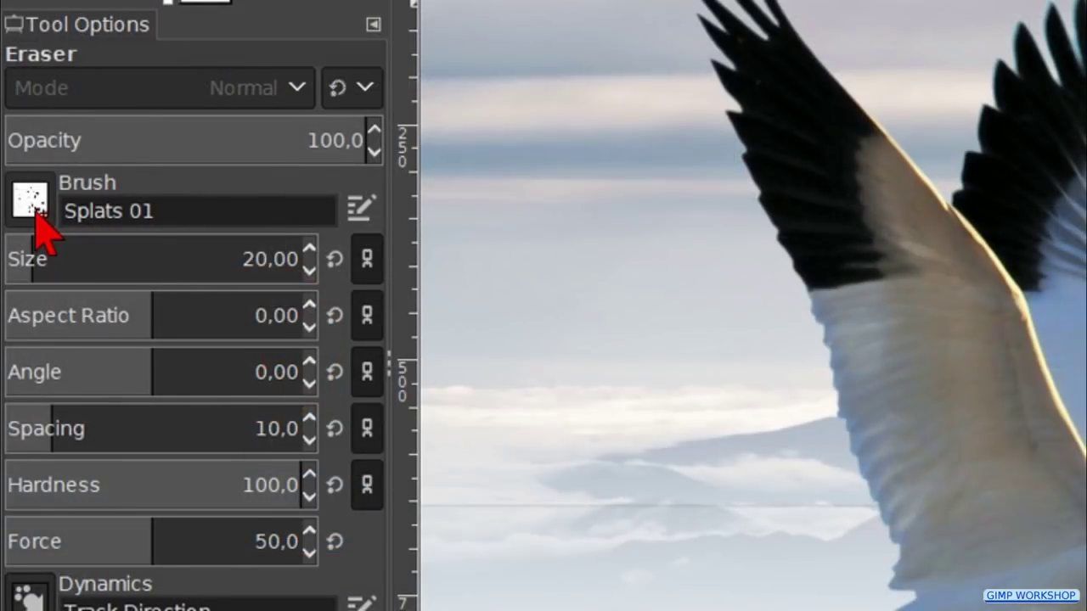
click(36, 214)
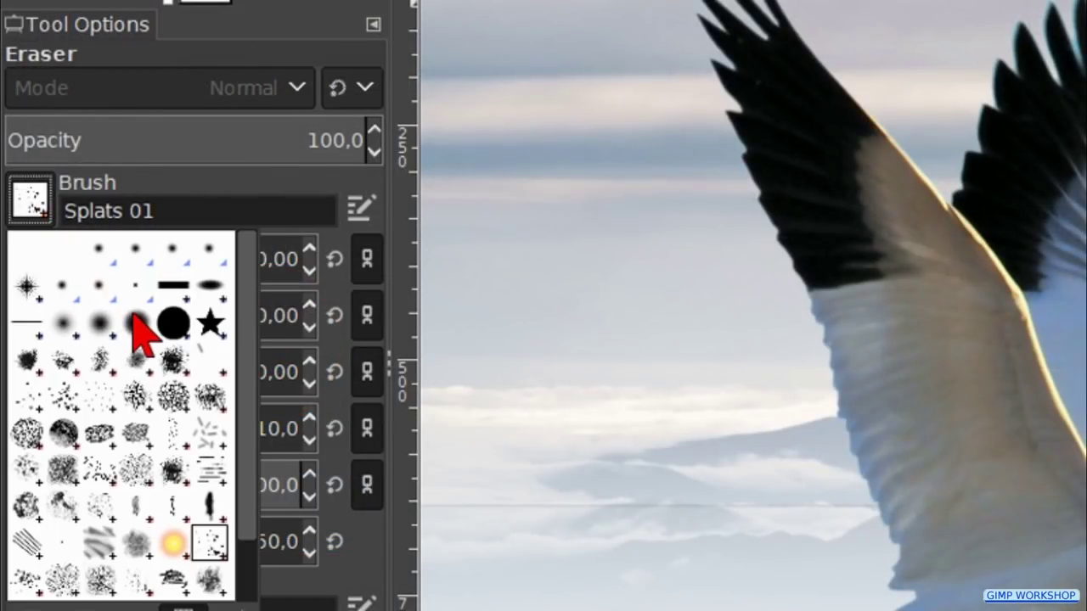
click(134, 314)
click(270, 259)
text(1)
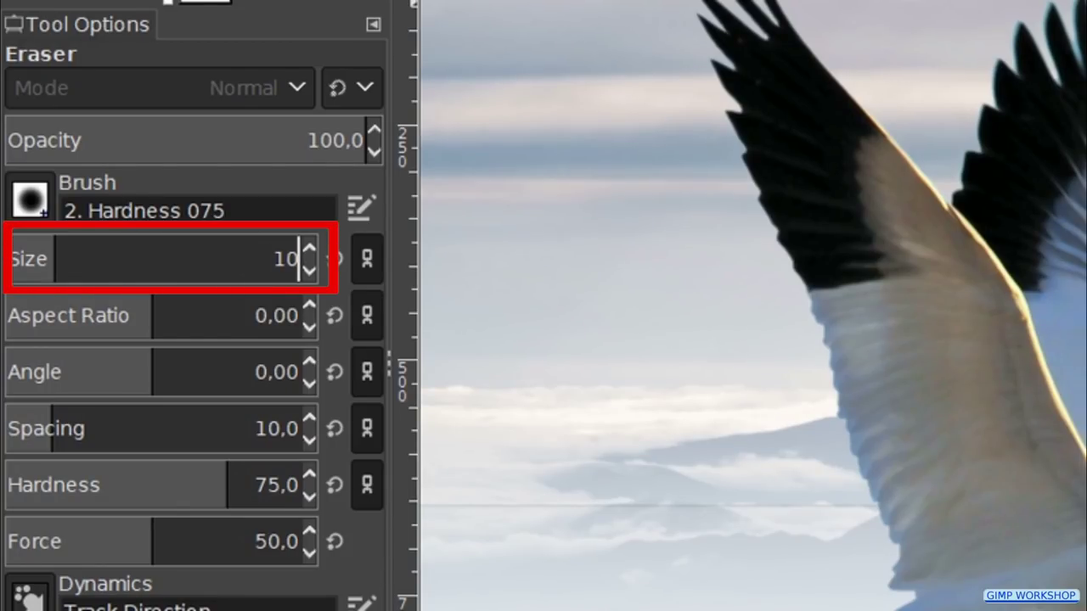
text(0)
key(Return)
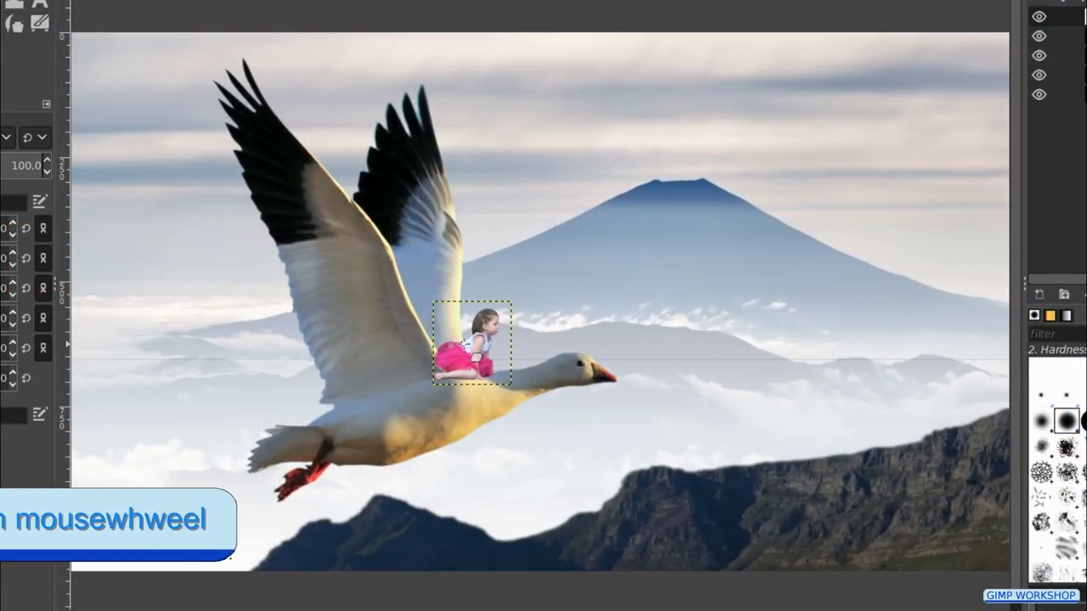
Erase the tutu and leg edges overlapping the goose's wing, shrinking the brush for fine areas
scroll(466, 343, up, 2)
scroll(466, 343, up, 4)
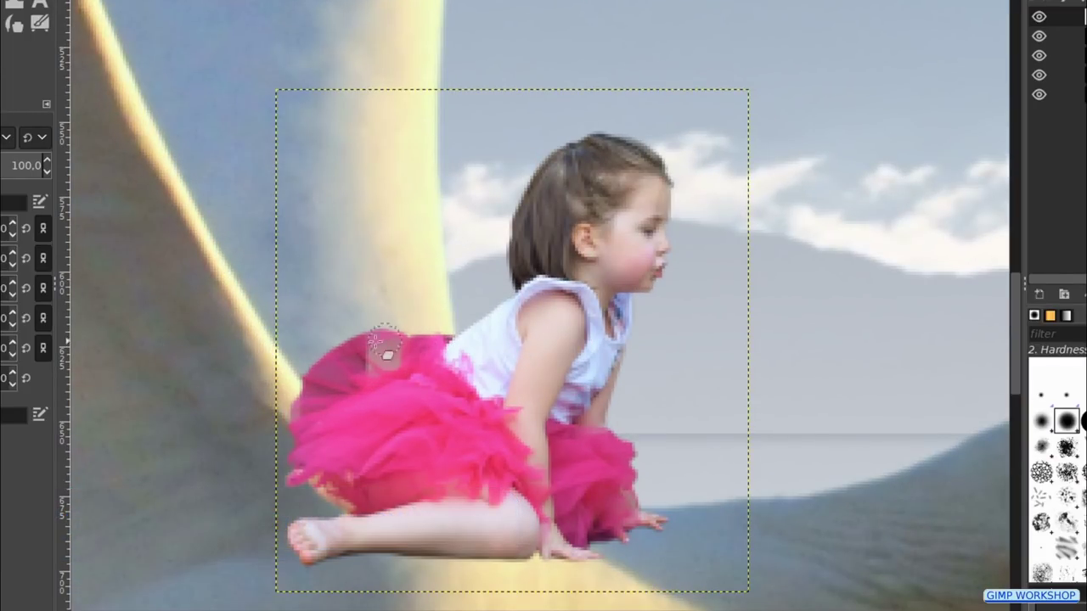
mouse_move(277, 383)
mouse_down()
mouse_move(340, 430)
mouse_move(366, 500)
mouse_move(322, 430)
mouse_move(273, 406)
mouse_move(315, 457)
mouse_move(283, 445)
mouse_move(313, 473)
mouse_move(275, 477)
mouse_move(362, 505)
mouse_move(380, 502)
mouse_move(359, 484)
mouse_up()
mouse_move(580, 531)
mouse_down()
mouse_move(650, 523)
mouse_move(608, 539)
mouse_move(660, 546)
mouse_move(619, 553)
mouse_up()
scroll(563, 570, up, 4)
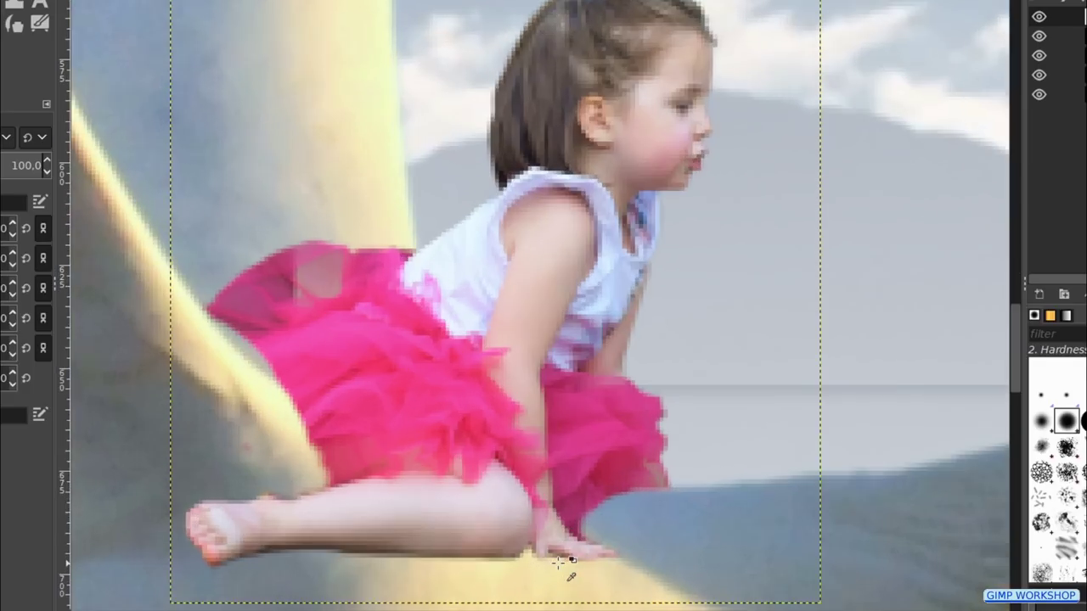
key(bracketleft)
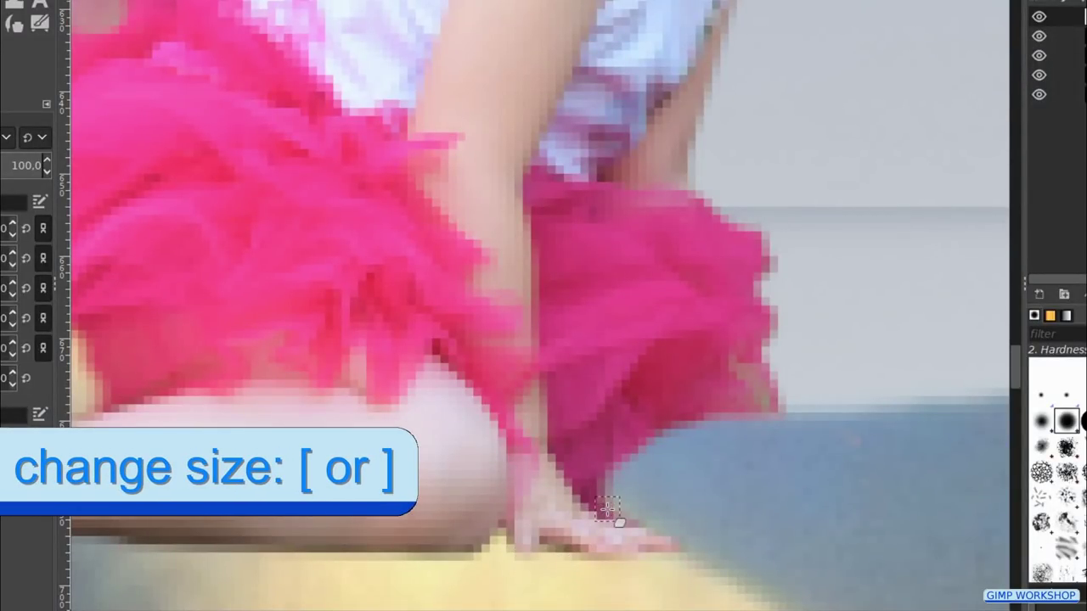
scroll(502, 338, left, 5)
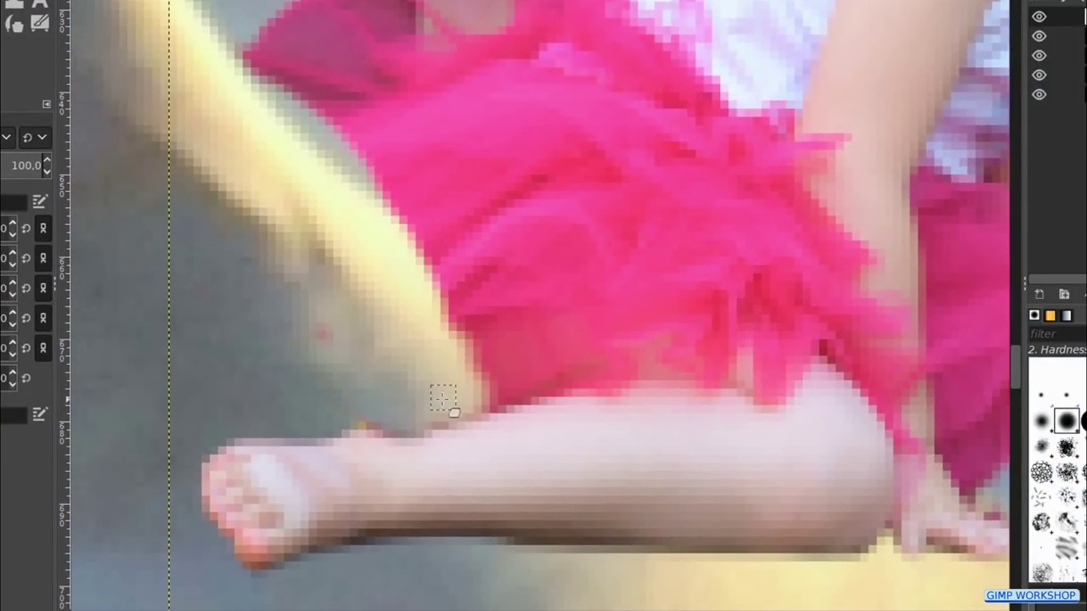
mouse_move(479, 411)
mouse_down()
mouse_move(376, 432)
mouse_move(361, 425)
mouse_up()
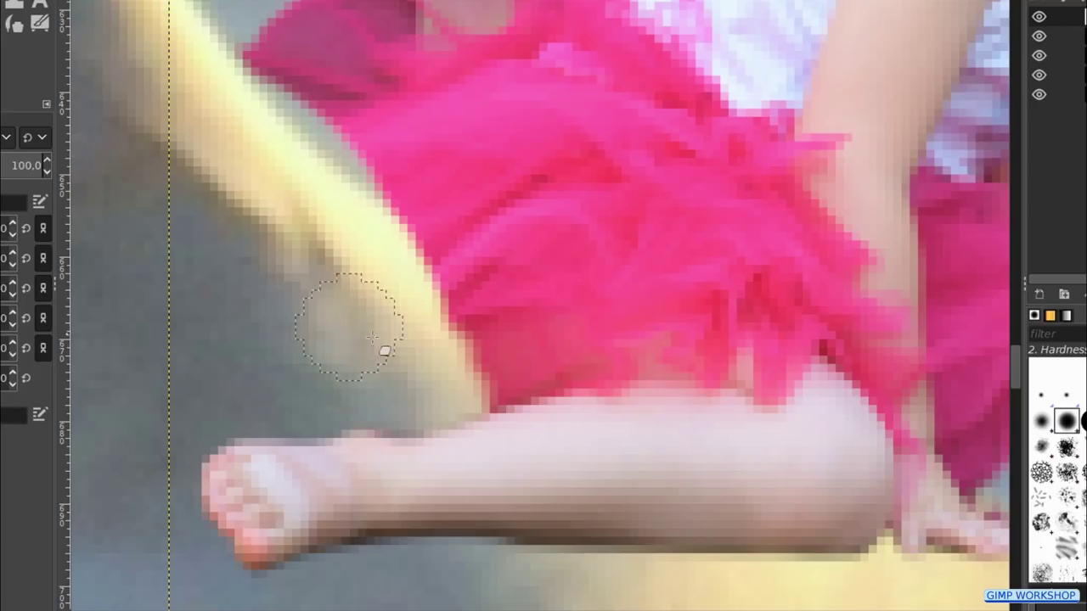
key(bracketleft)
key(bracketleft)
key(bracketleft)
mouse_move(428, 365)
mouse_down()
mouse_move(488, 393)
mouse_move(437, 364)
mouse_move(466, 358)
mouse_move(435, 364)
mouse_move(437, 324)
mouse_move(417, 291)
mouse_move(498, 394)
mouse_move(409, 348)
mouse_up()
key(ctrl+shift+j)
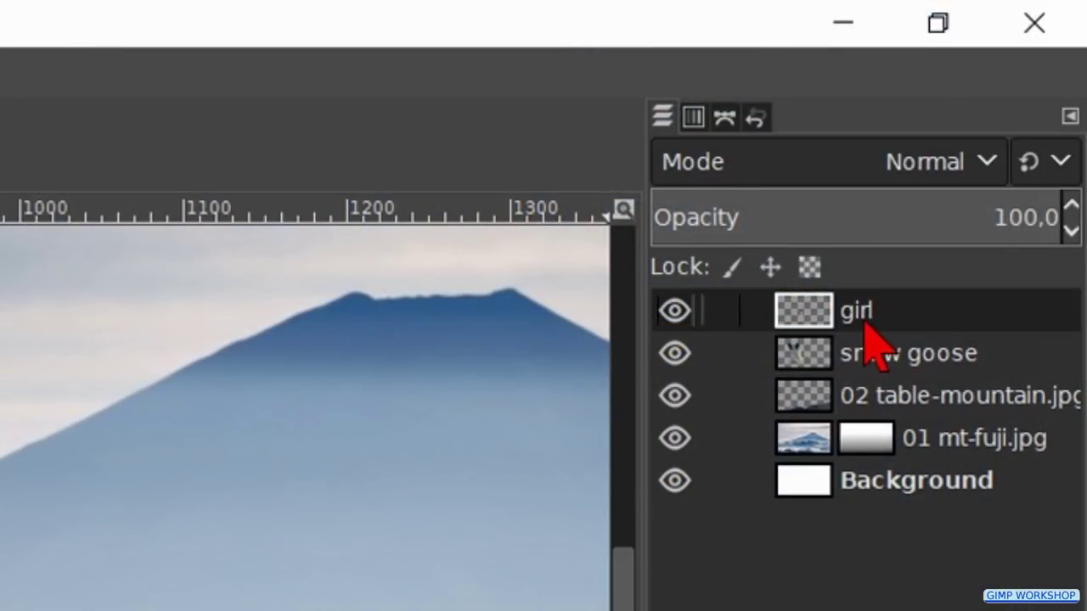
Duplicate the girl layer as 'girl shadow' and fill it with solid black
right_click(867, 324)
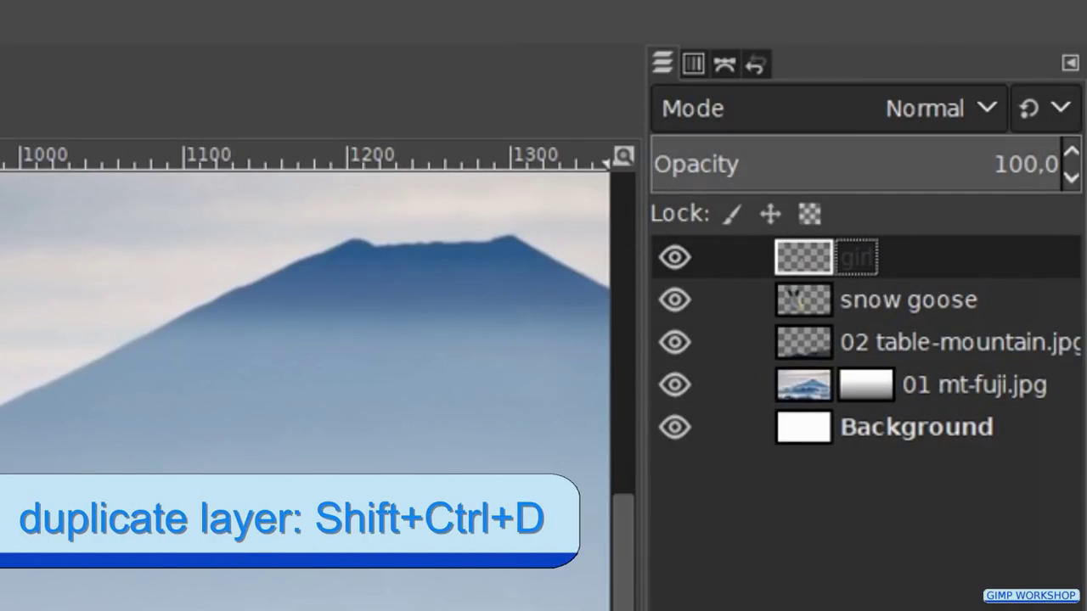
key(shift+ctrl+d)
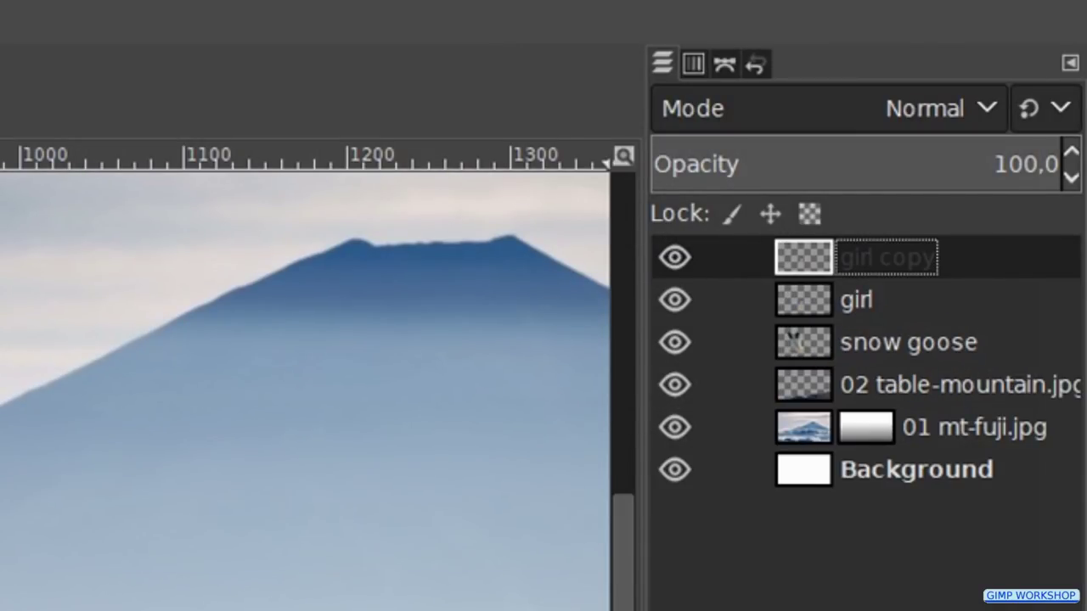
double_click(899, 257)
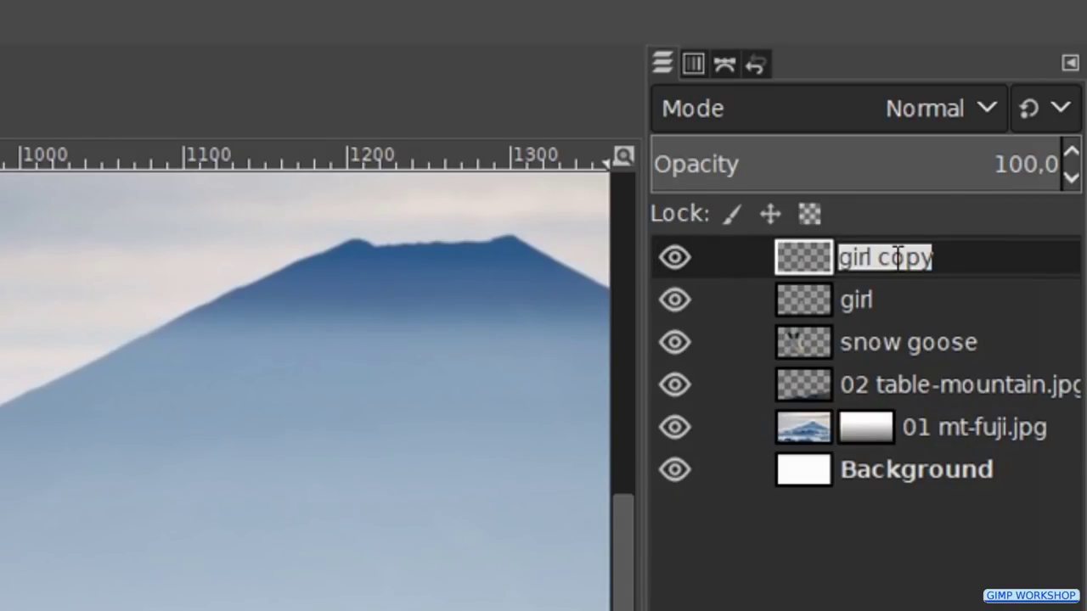
text(gi)
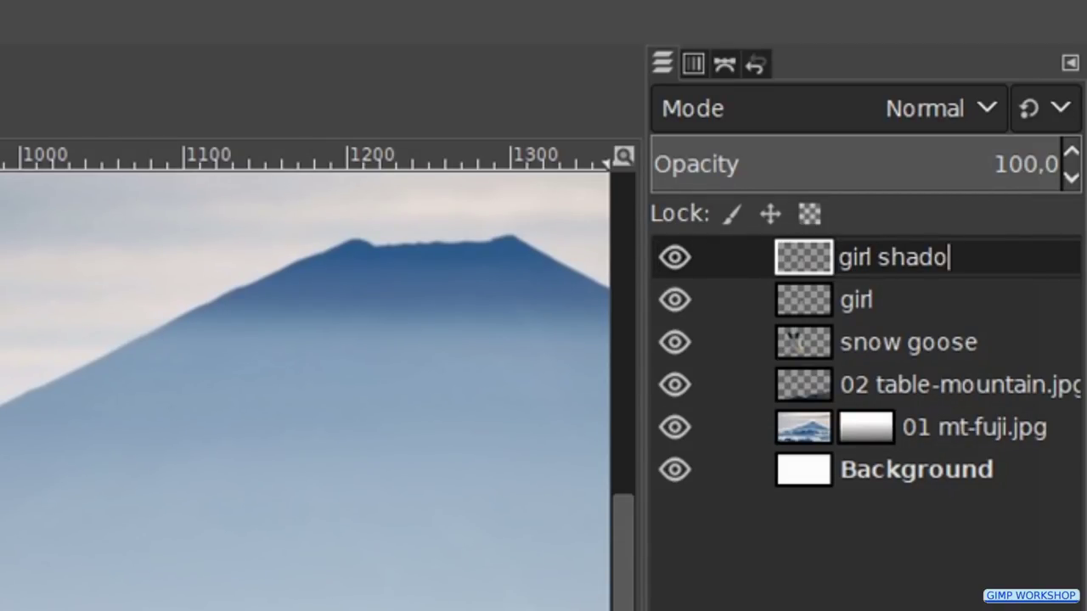
key(Return)
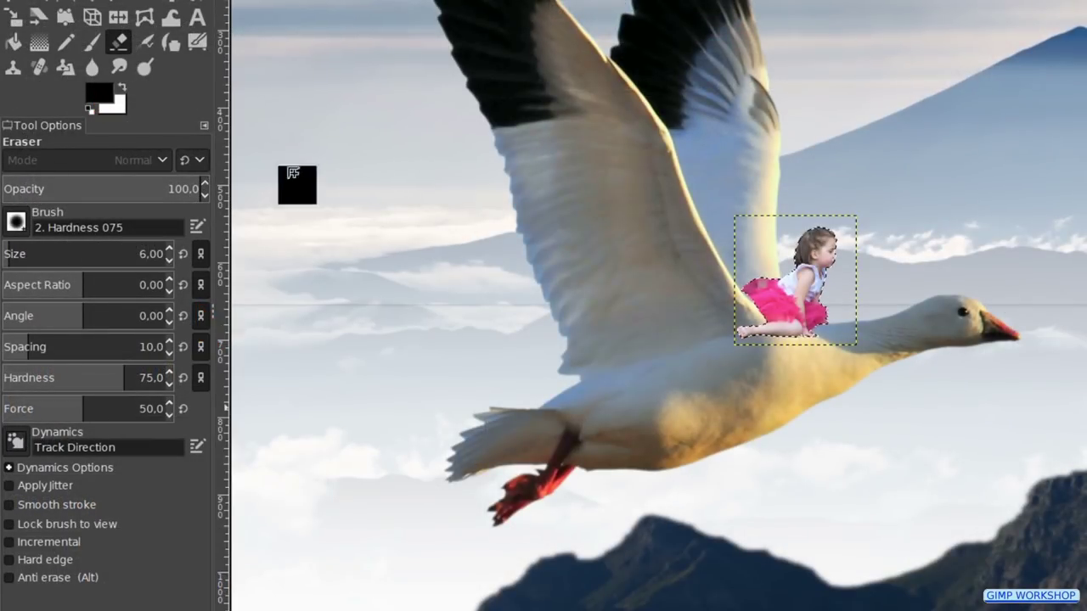
drag(293, 174, 414, 229)
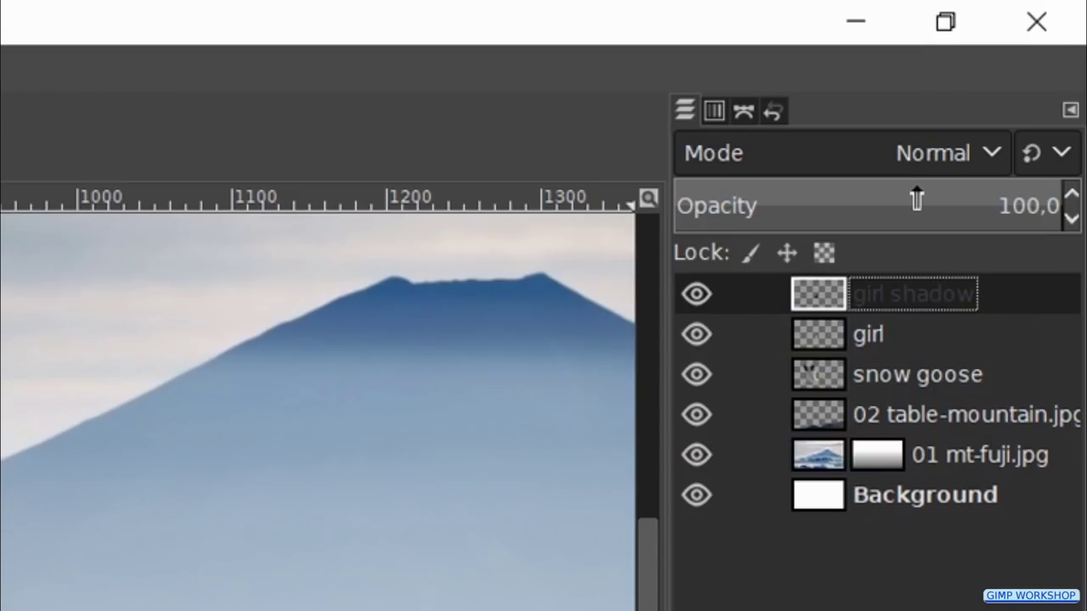
Set girl shadow to 62.3 opacity and the eraser to 47.3 opacity with 2. Hardness 025
click(916, 200)
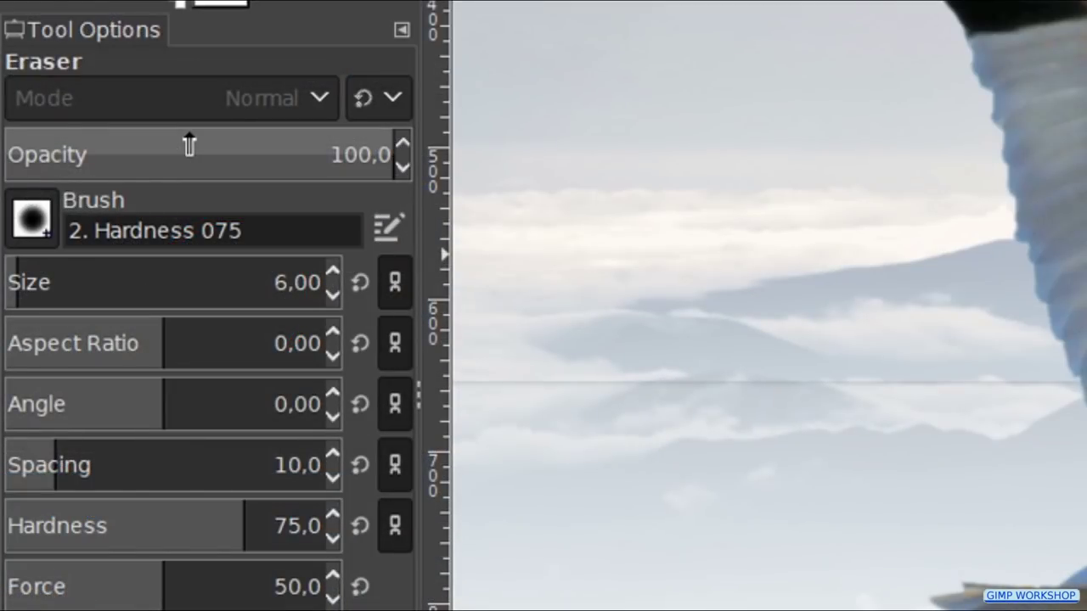
click(190, 146)
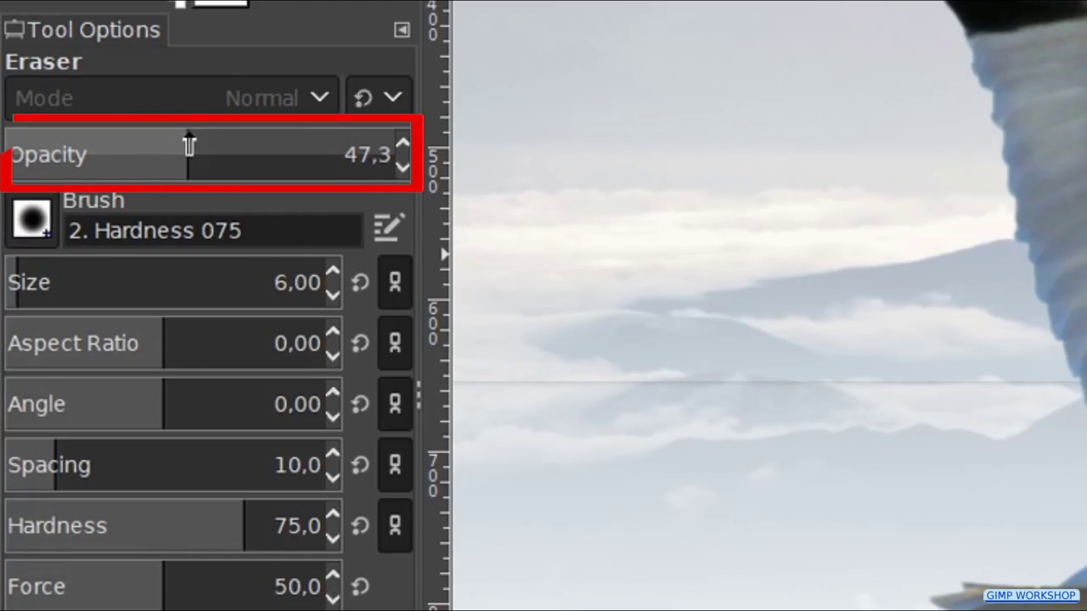
click(32, 219)
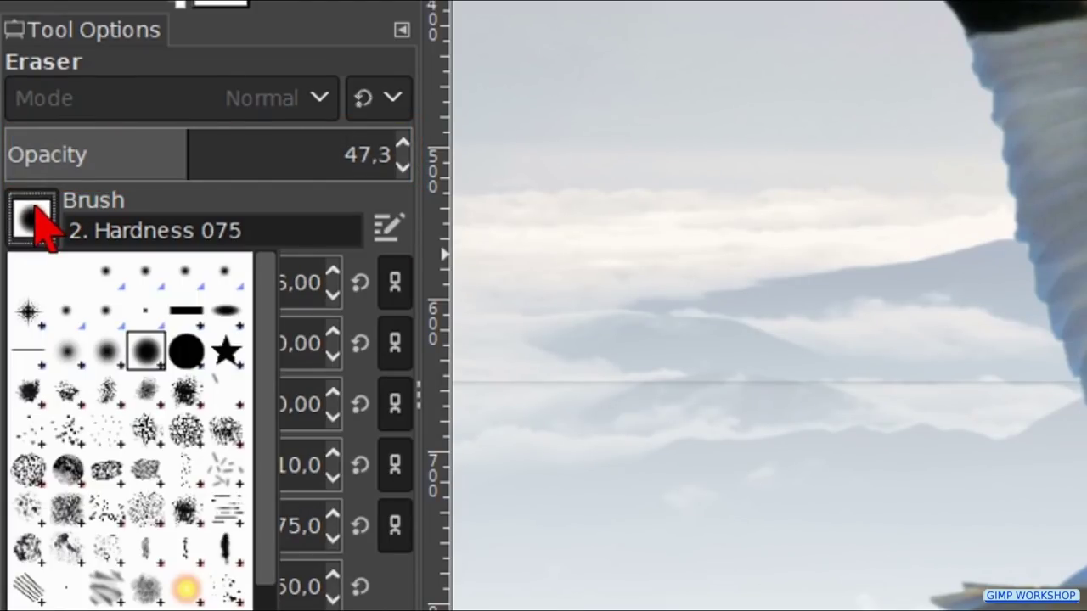
double_click(69, 351)
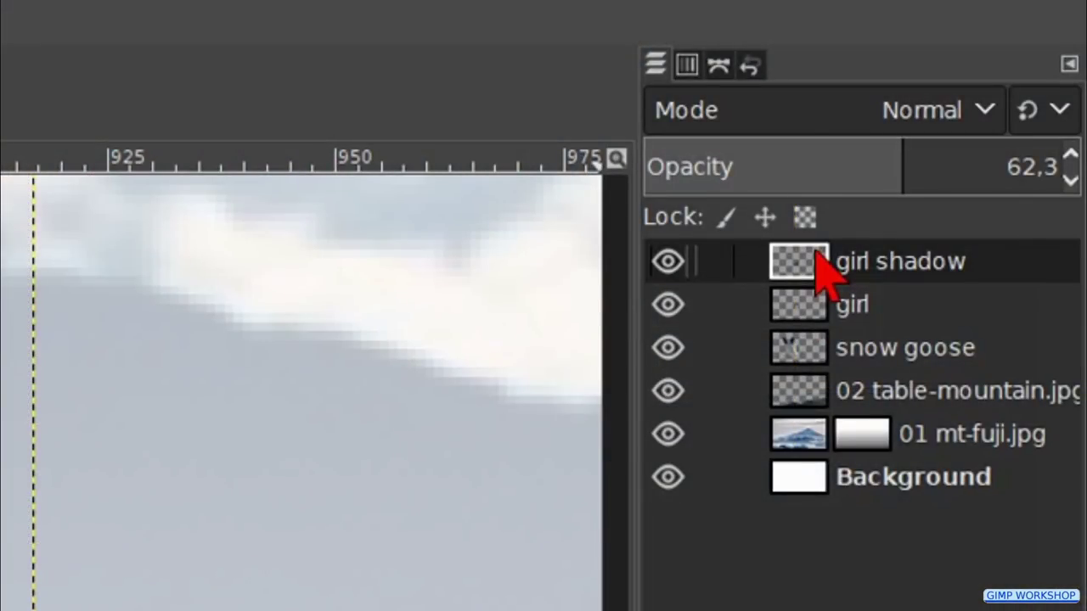
Give the eraser the textured Acrylic 03 brush at size 211
right_click(818, 255)
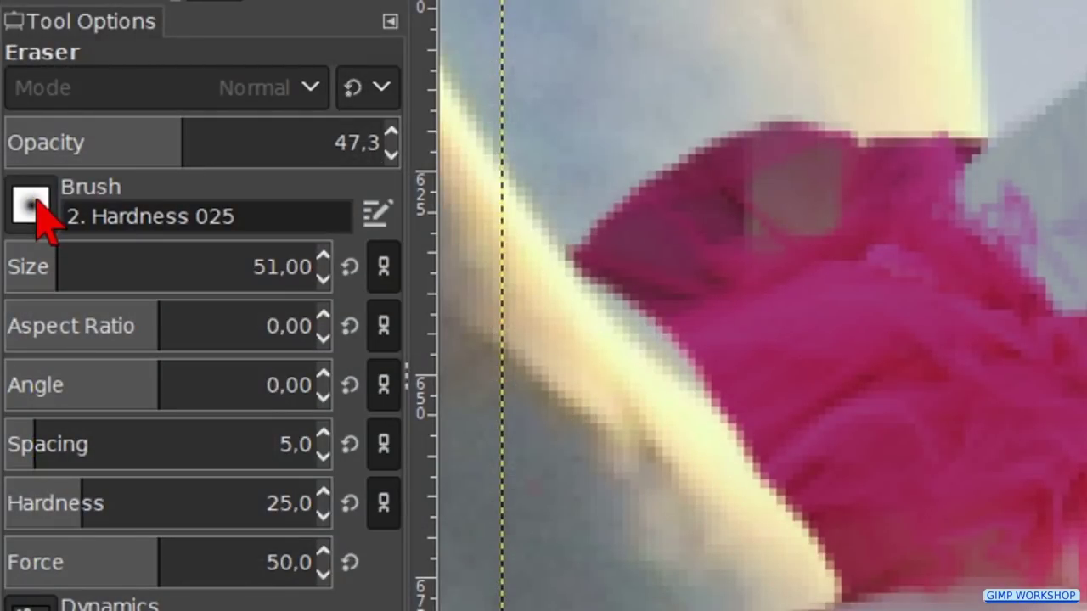
click(34, 208)
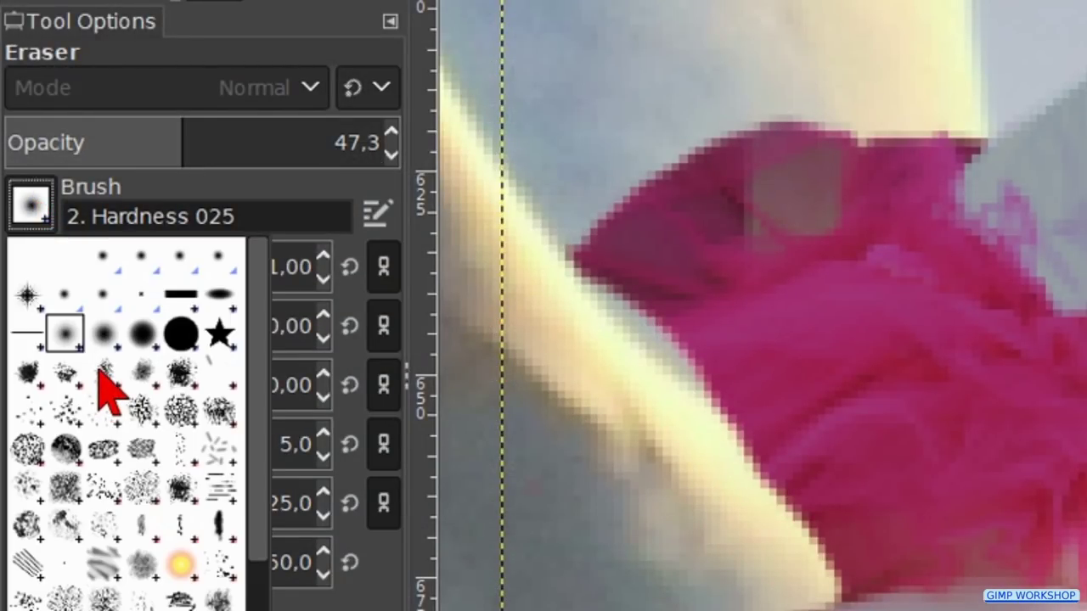
click(103, 371)
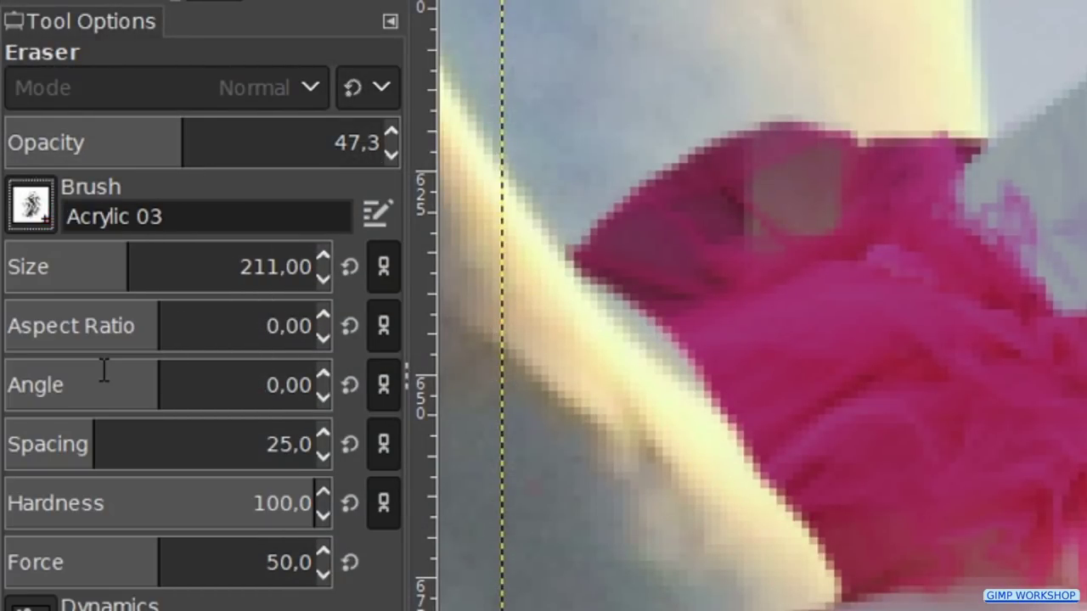
double_click(311, 267)
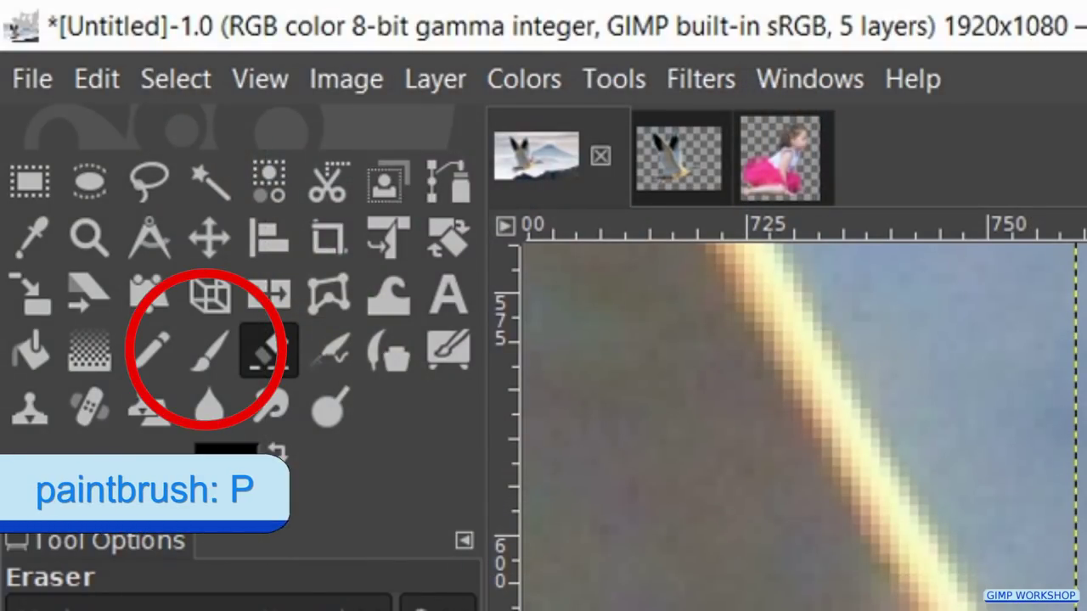
Set the paintbrush to about 21% opacity, 2. Hardness 025 at size 30, with snow goose active
key(p)
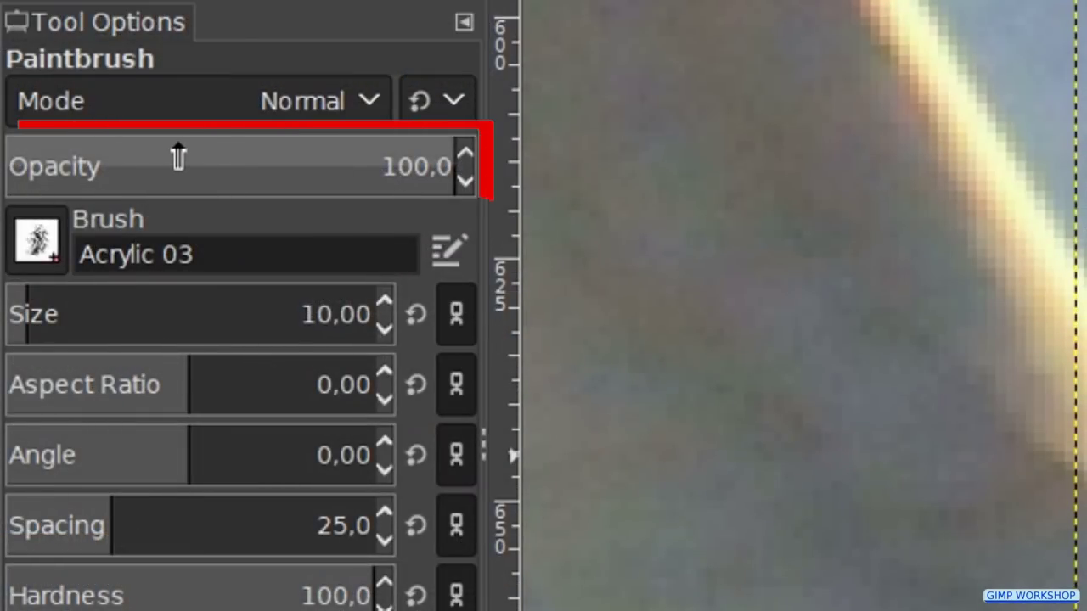
drag(174, 156, 99, 158)
click(37, 242)
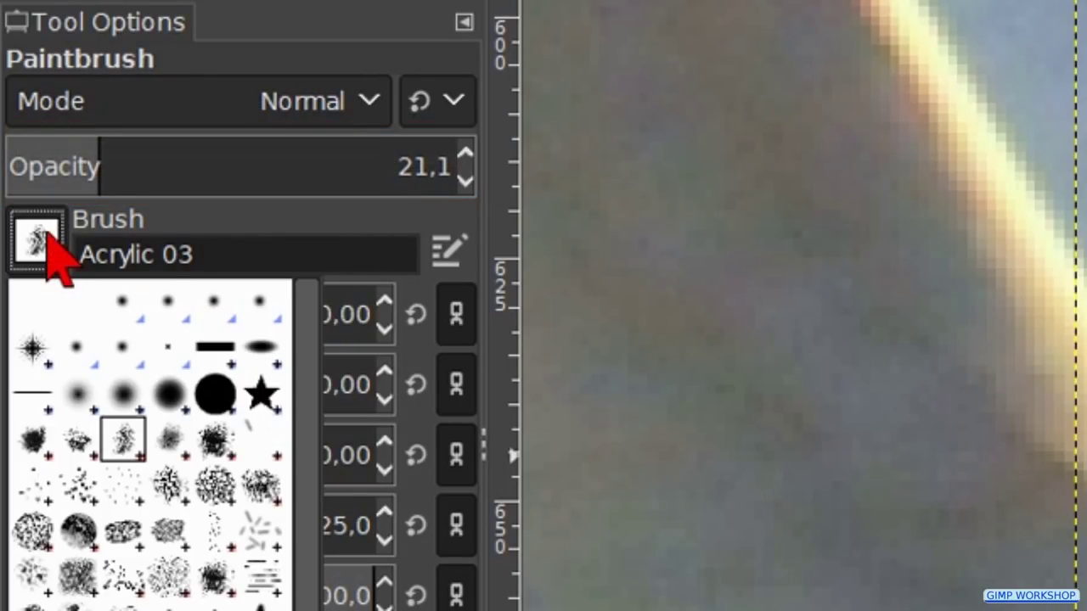
click(83, 387)
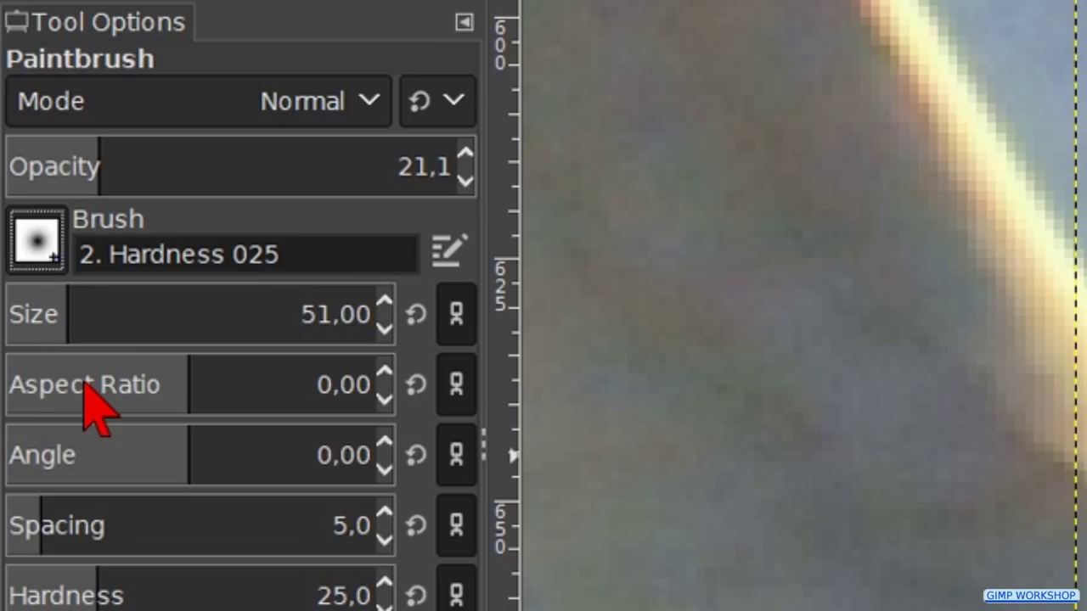
triple_click(361, 315)
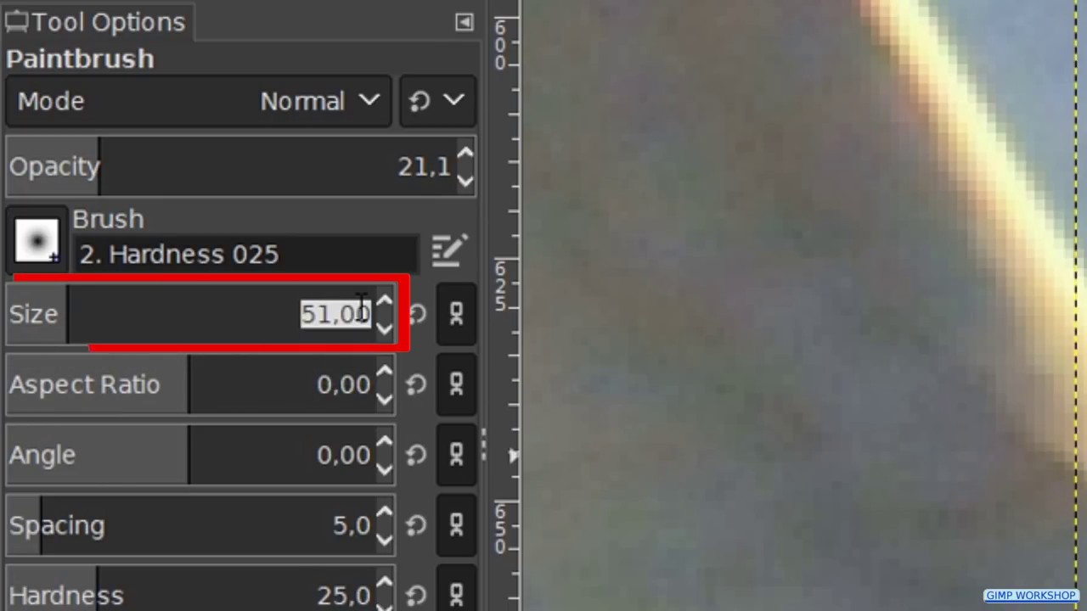
text(30)
key(Return)
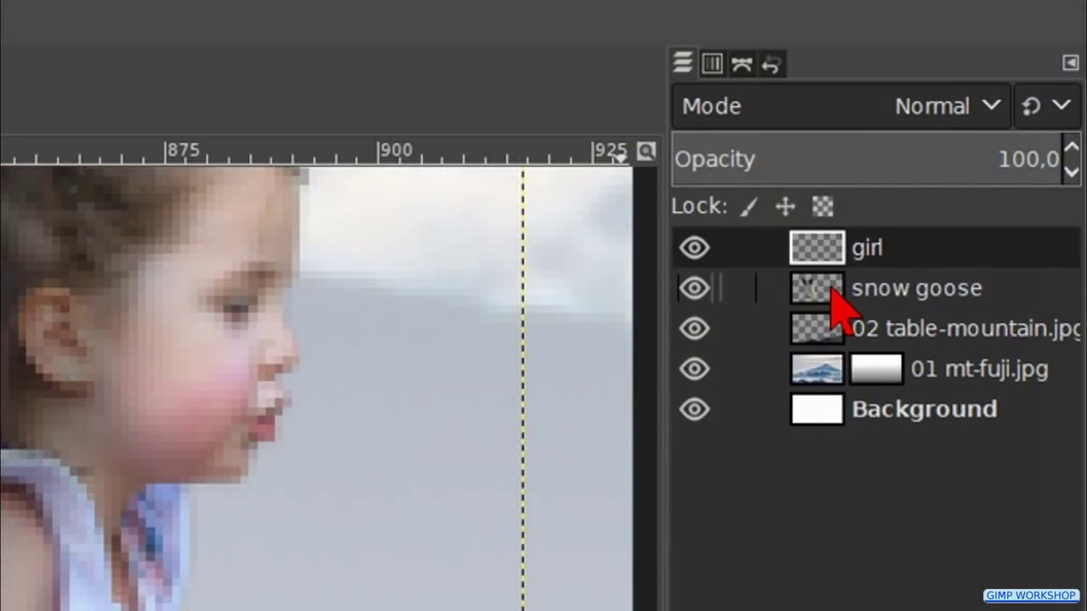
double_click(832, 289)
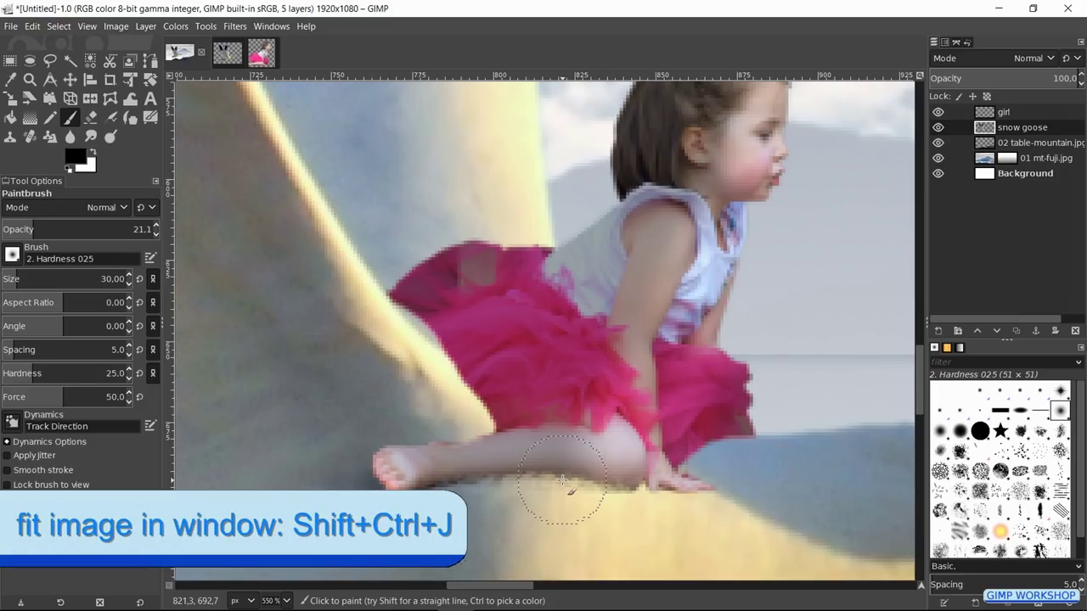
key(ctrl+shift+j)
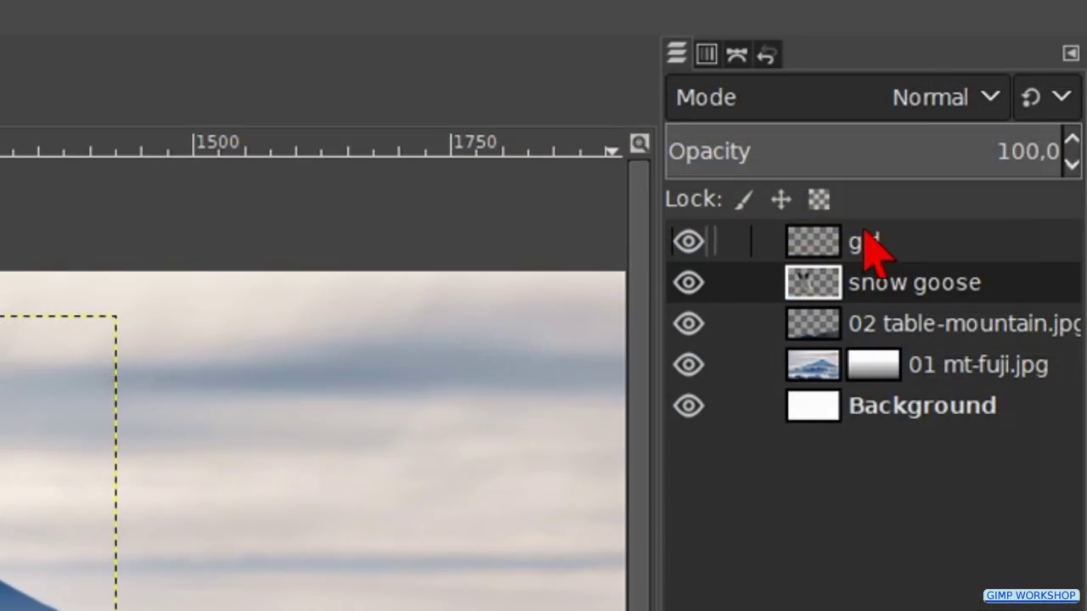
With the girl layer active, open 07 goose.png and 08 goose.png as layers
double_click(865, 232)
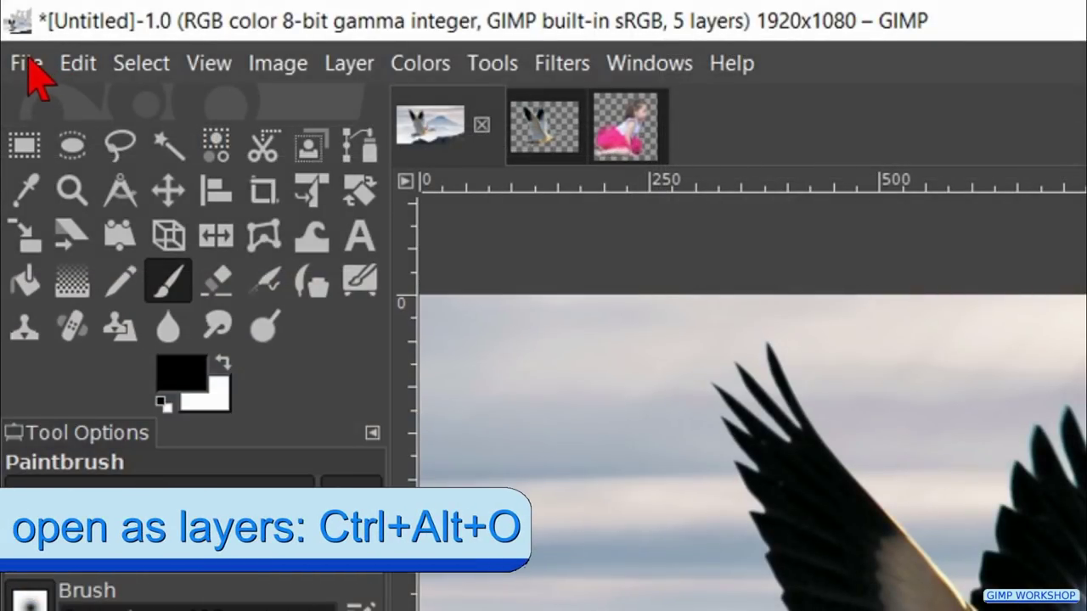
click(27, 64)
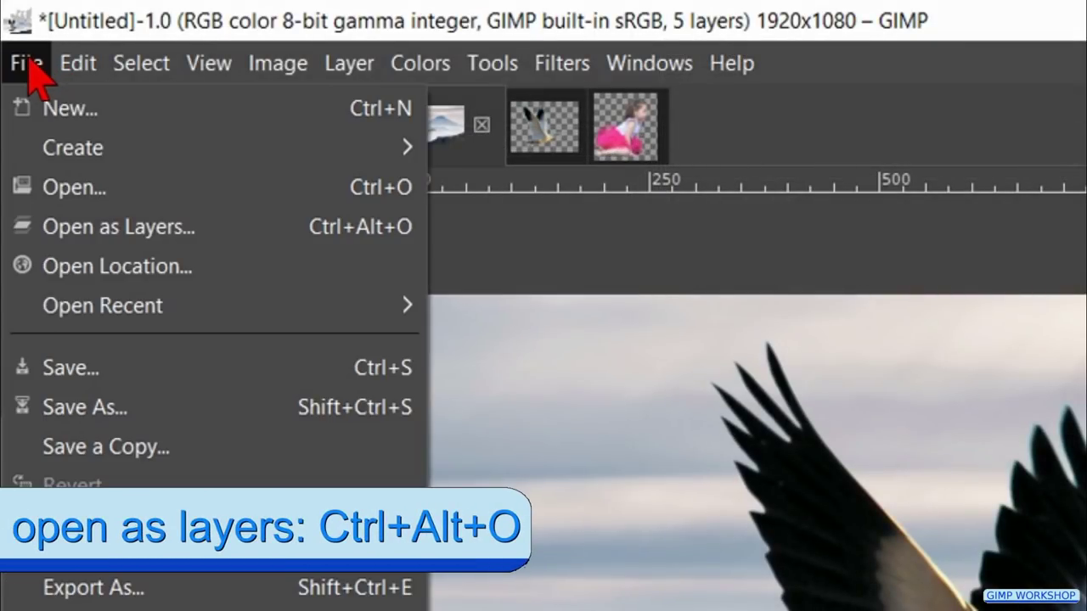
click(109, 227)
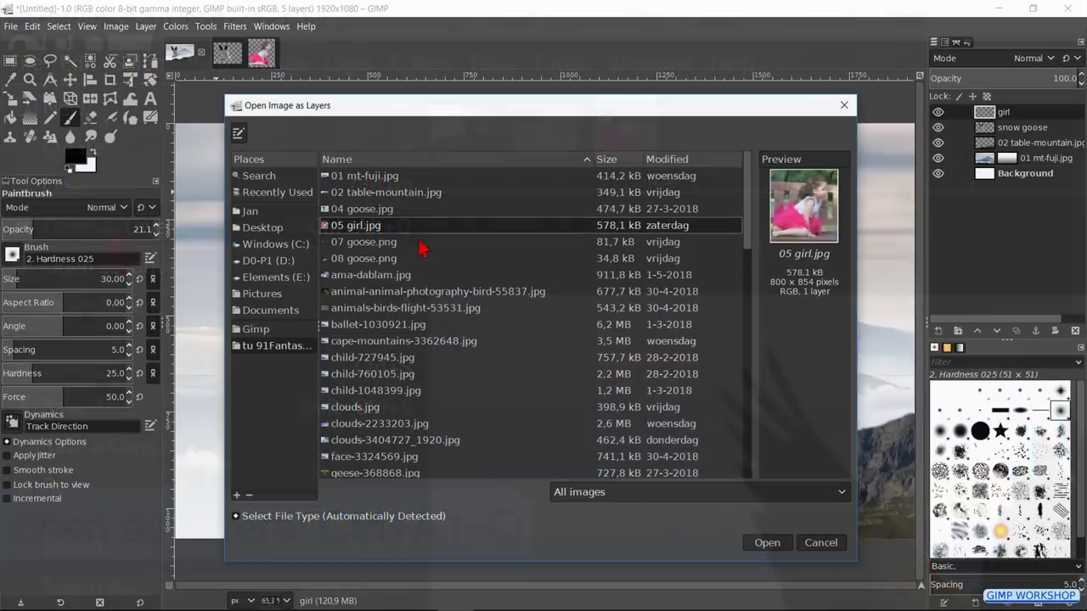
click(420, 243)
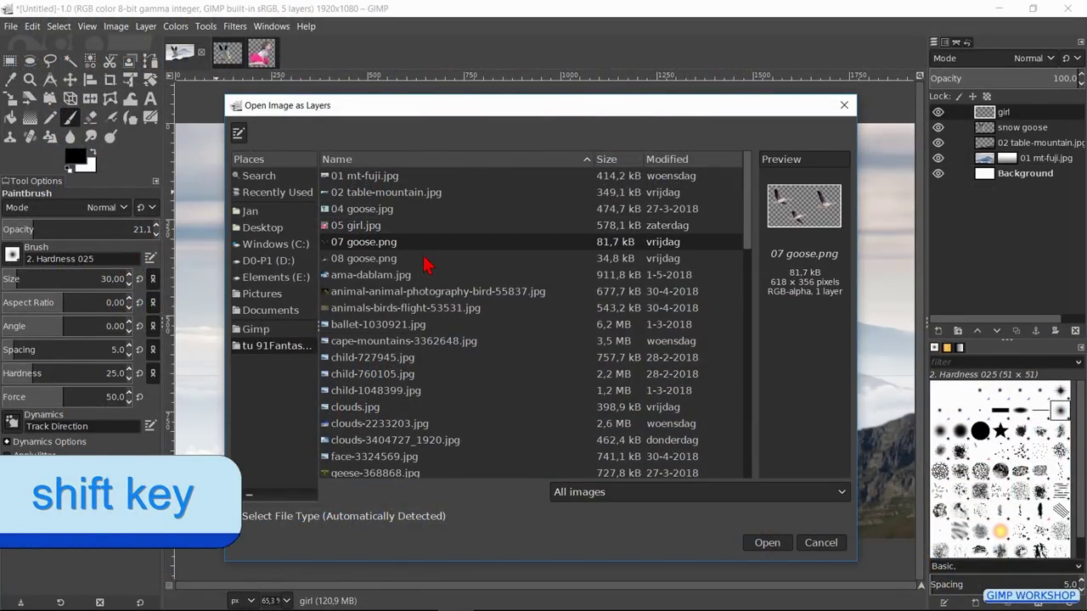
shift+click(424, 259)
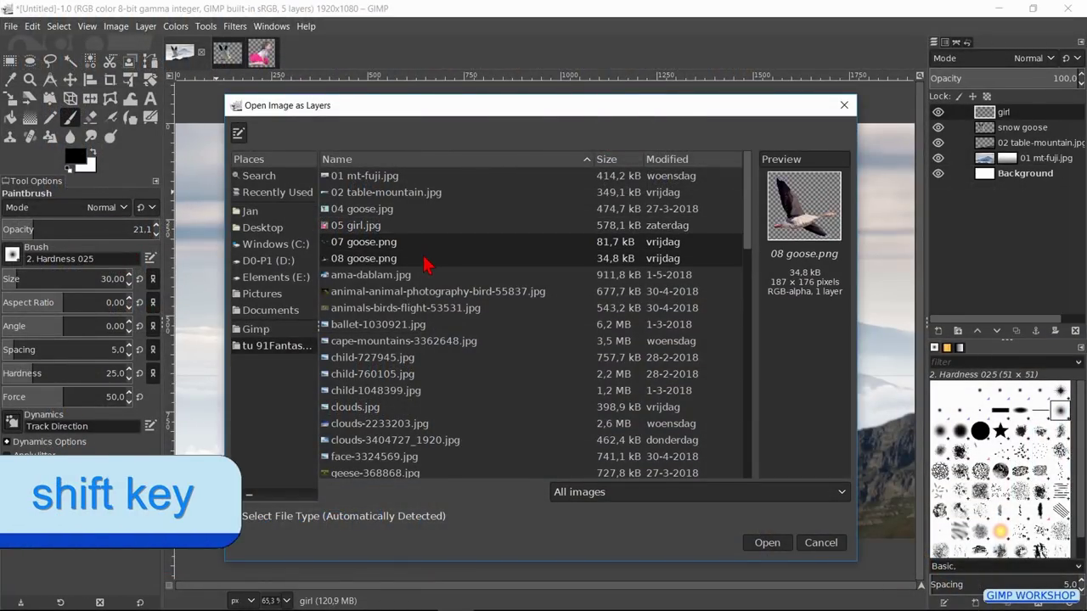
click(758, 540)
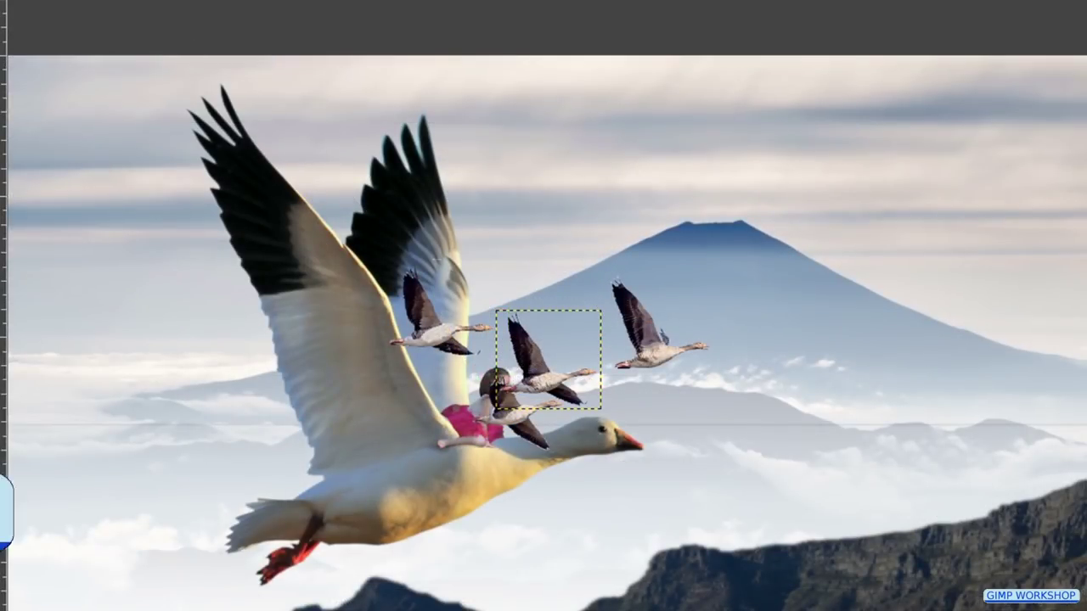
Scale the single goose to about 0.631 and move it to the lower left
key(shift+t)
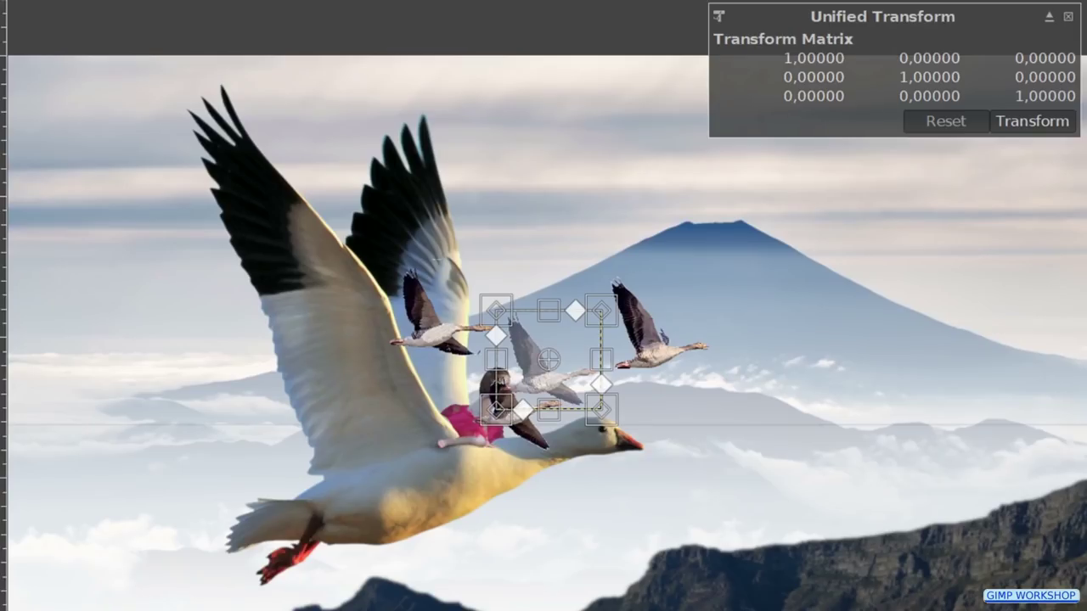
drag(570, 367, 158, 445)
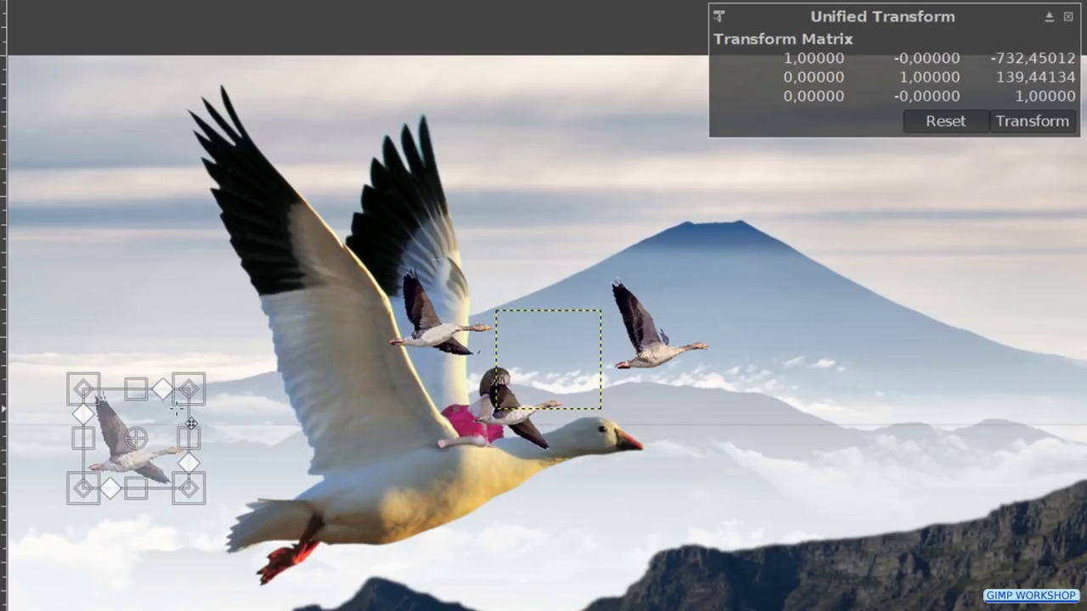
drag(100, 482, 139, 445)
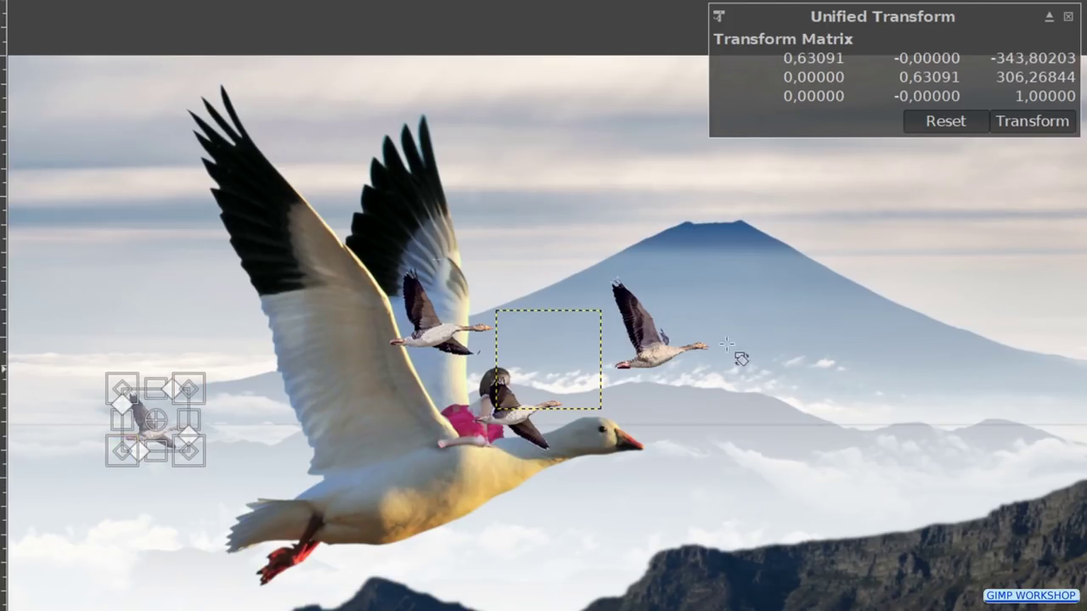
Apply the single goose's transform, then shrink the three-geese flock to 0.777 beside Mt Fuji's peak
click(1015, 124)
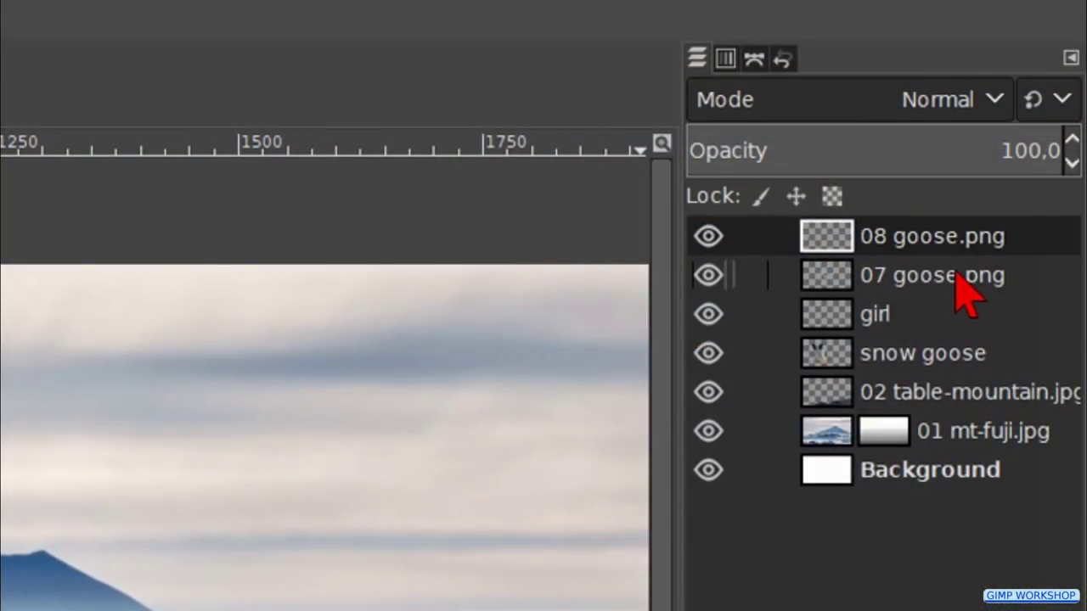
click(963, 277)
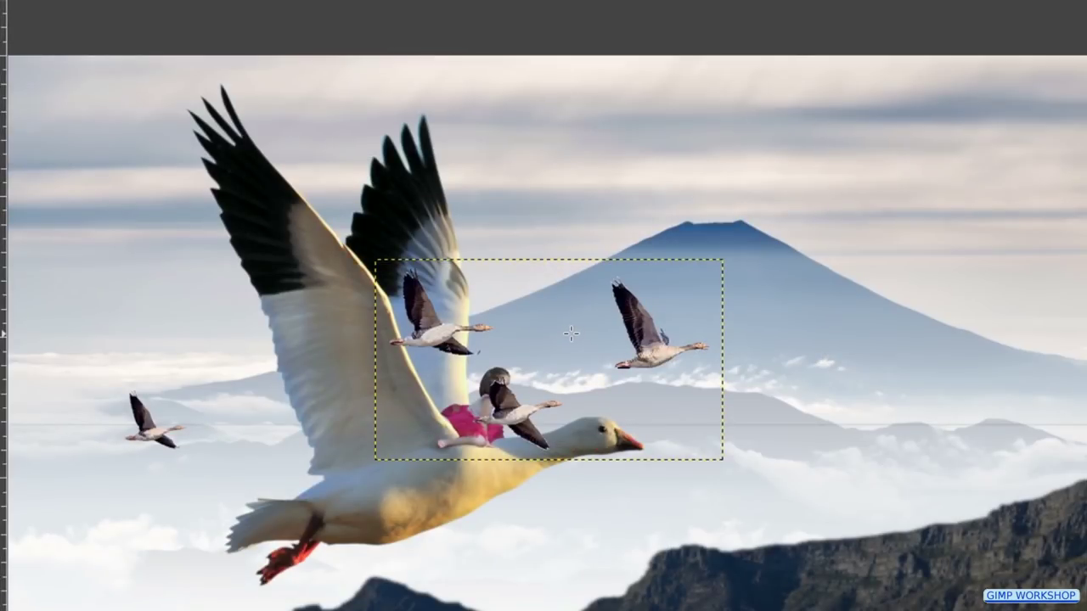
click(571, 334)
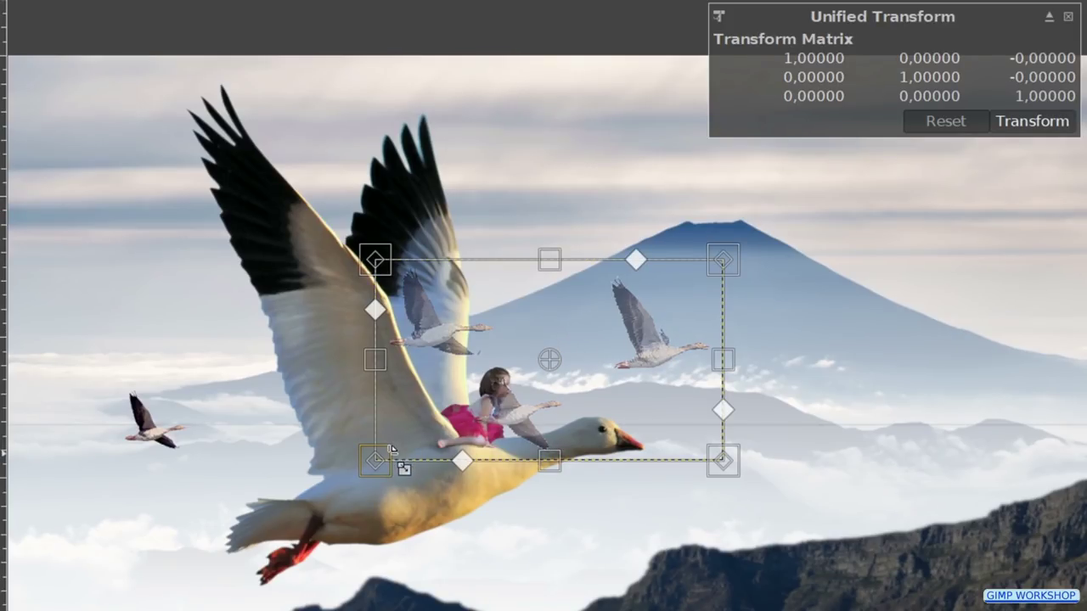
drag(387, 451, 460, 399)
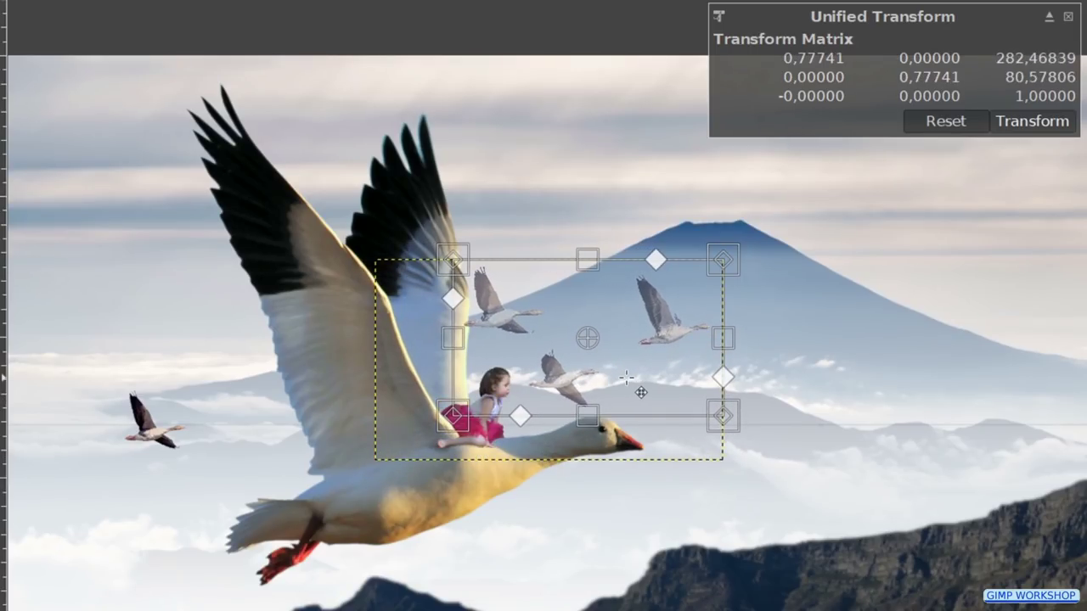
drag(626, 377, 861, 248)
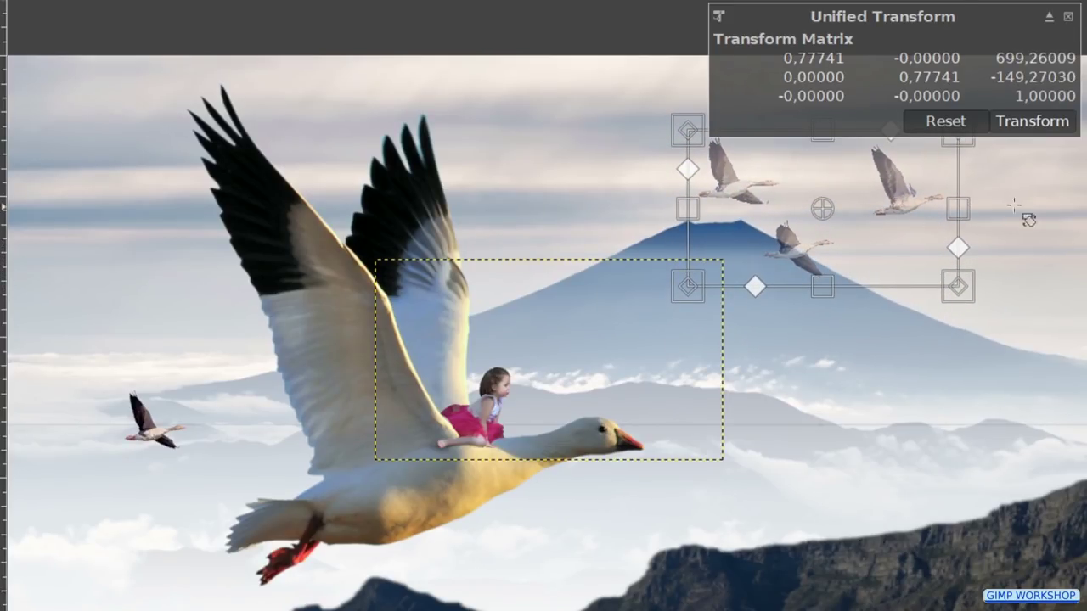
click(1032, 121)
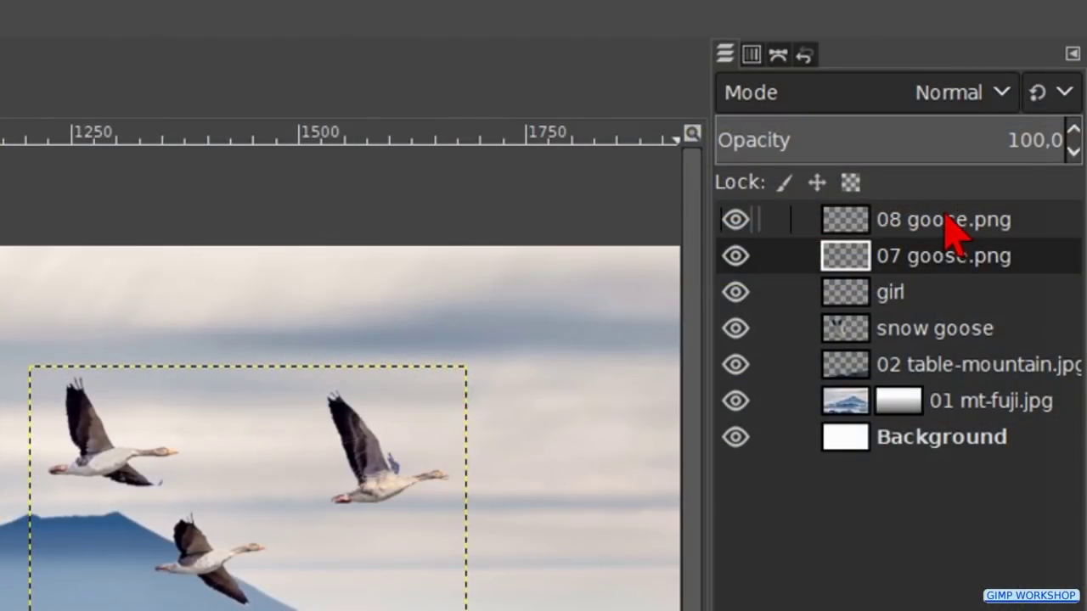
Merge the small-goose layers, raise their brightness by 10, and move them below snow goose
right_click(942, 217)
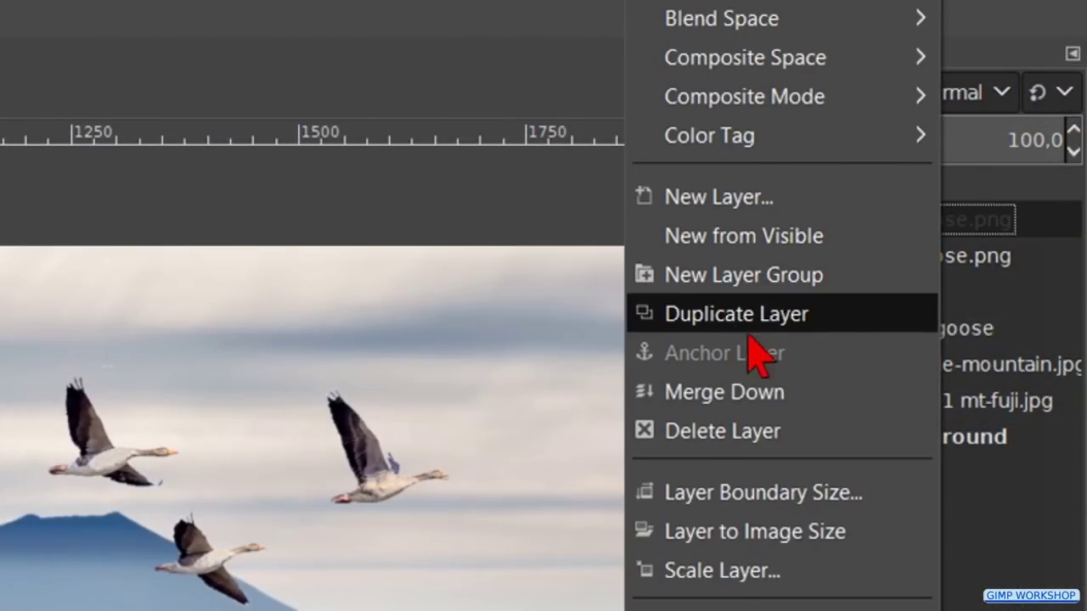
click(653, 394)
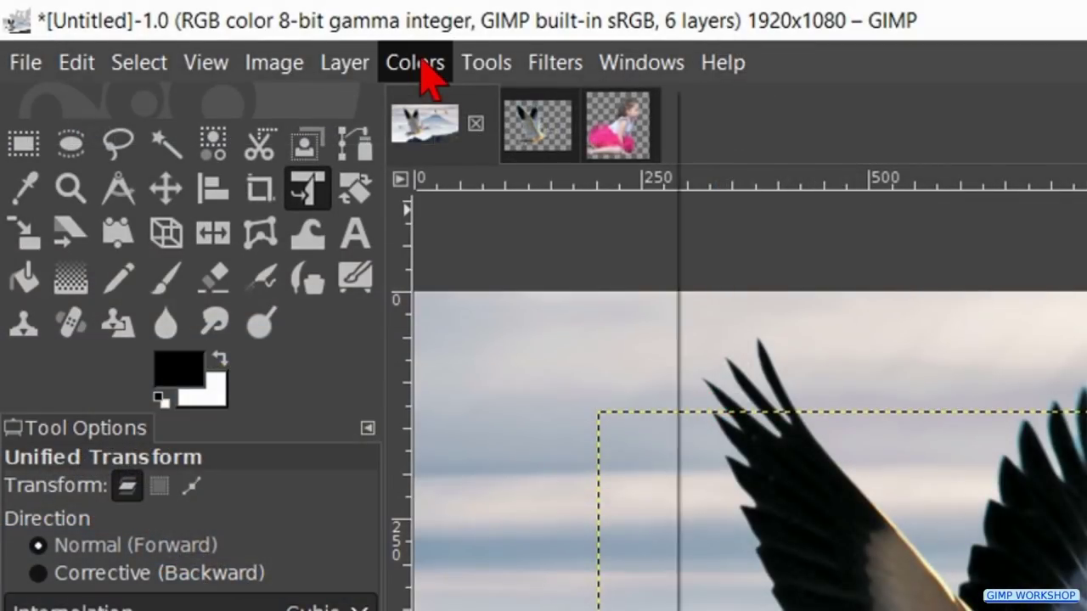
click(418, 63)
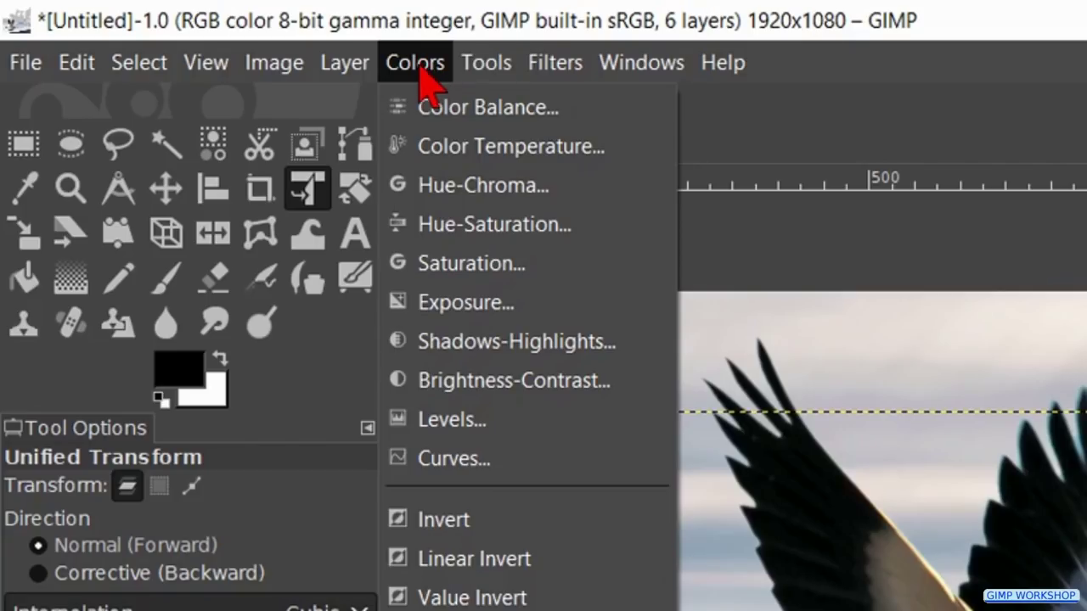
click(497, 383)
drag(636, 383, 724, 384)
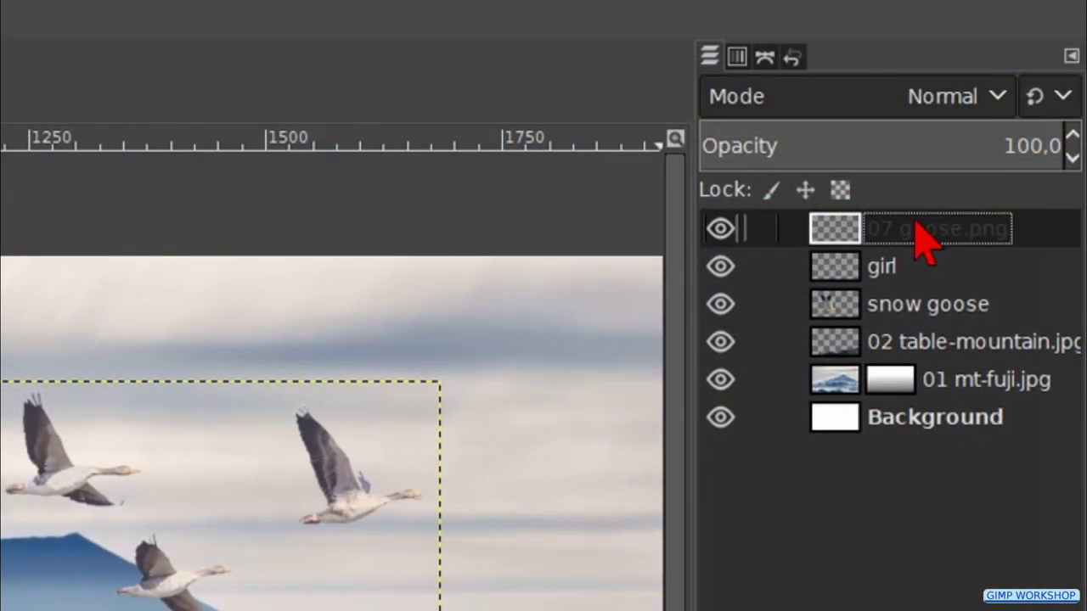
drag(924, 243, 924, 329)
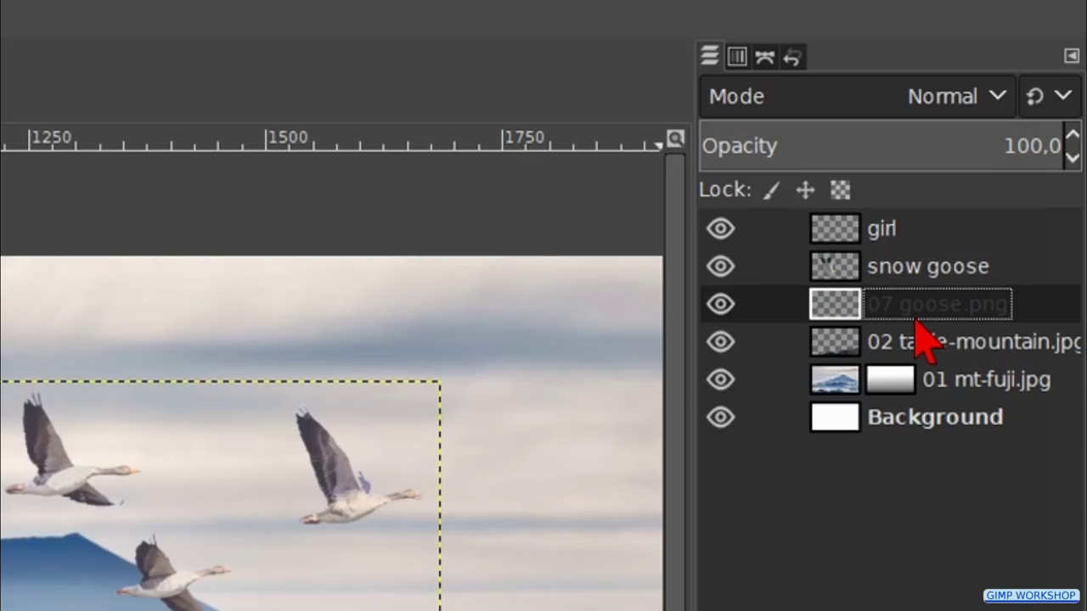
click(907, 272)
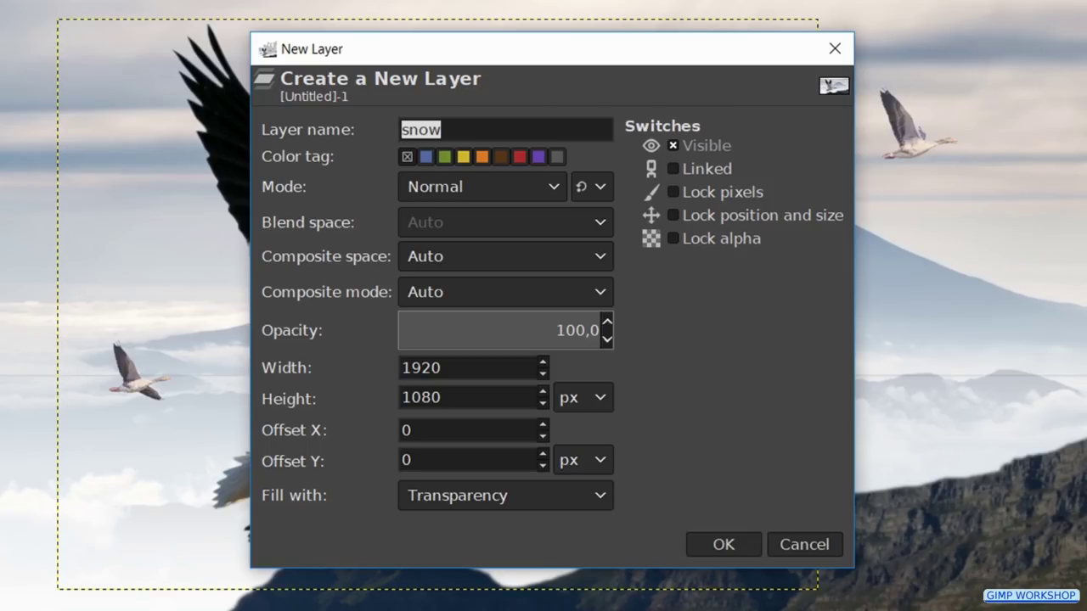
Create a layer named 'blue' and fill it with the colour 275788
text(blue)
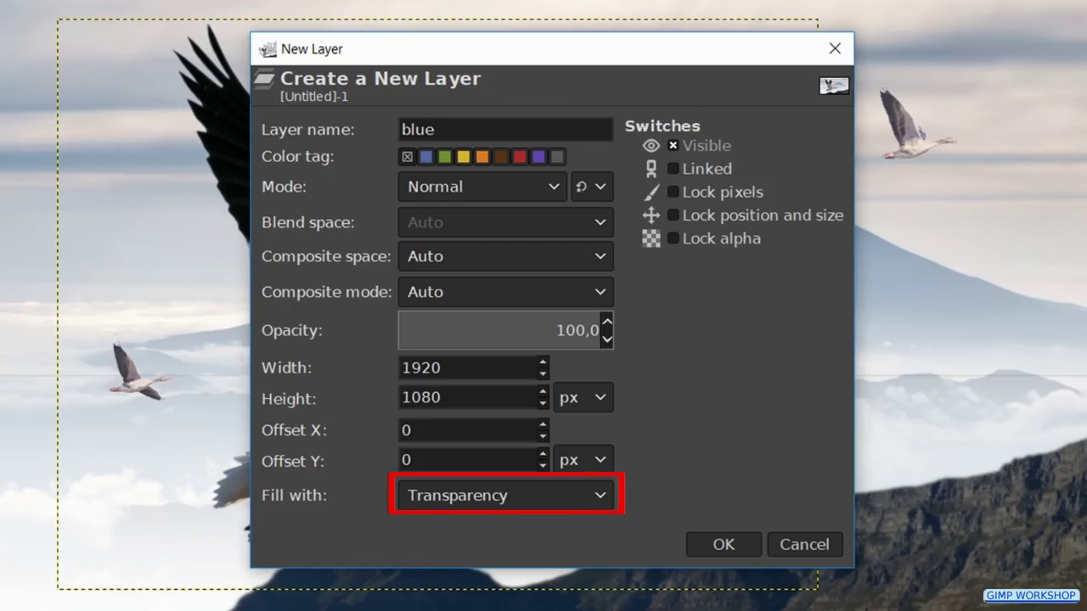
click(710, 546)
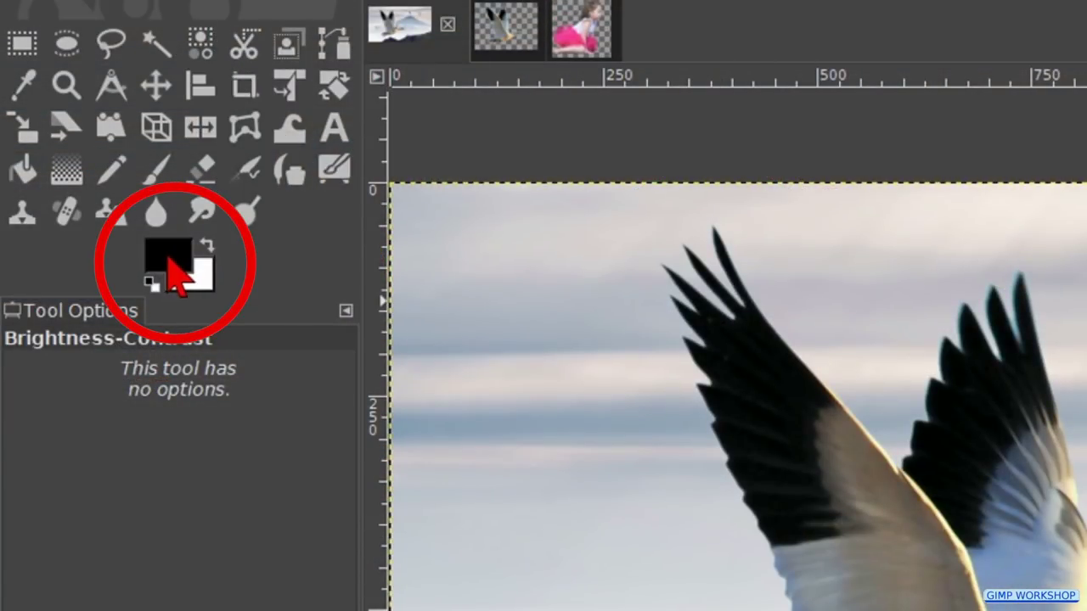
click(169, 255)
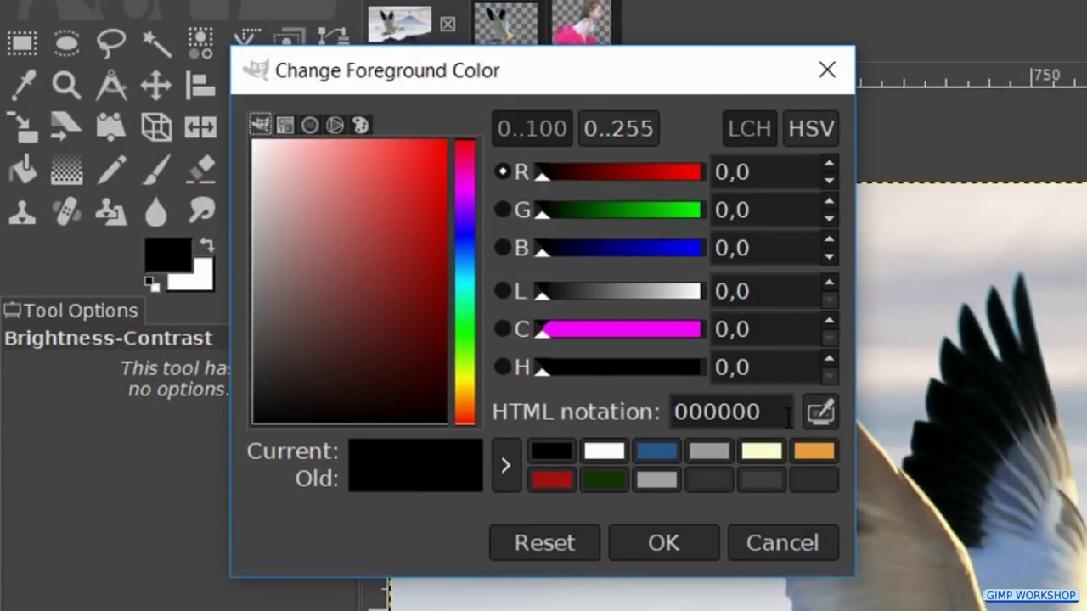
double_click(788, 414)
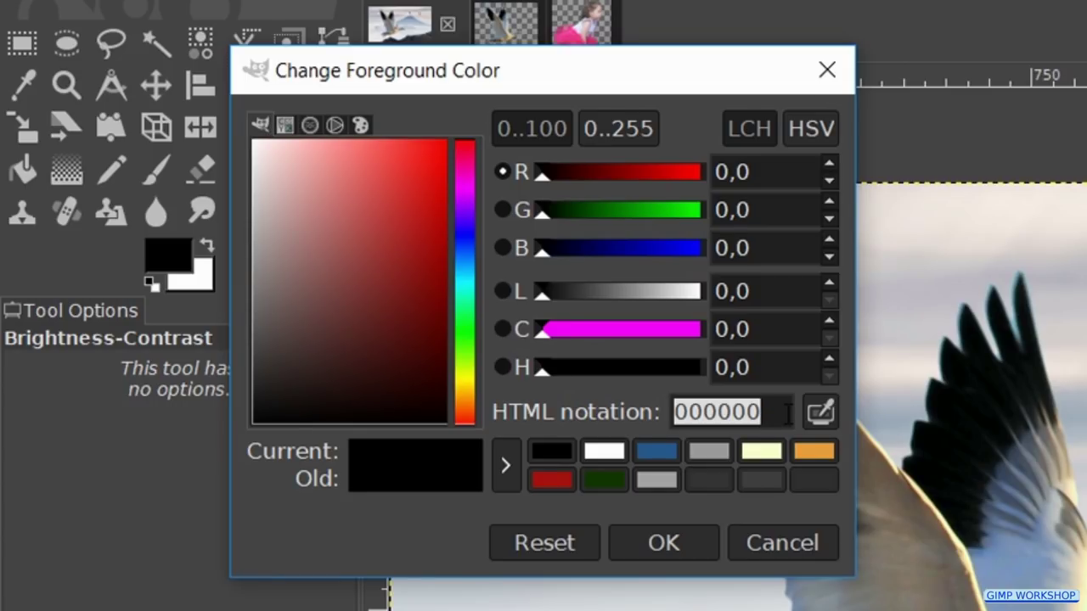
text(275)
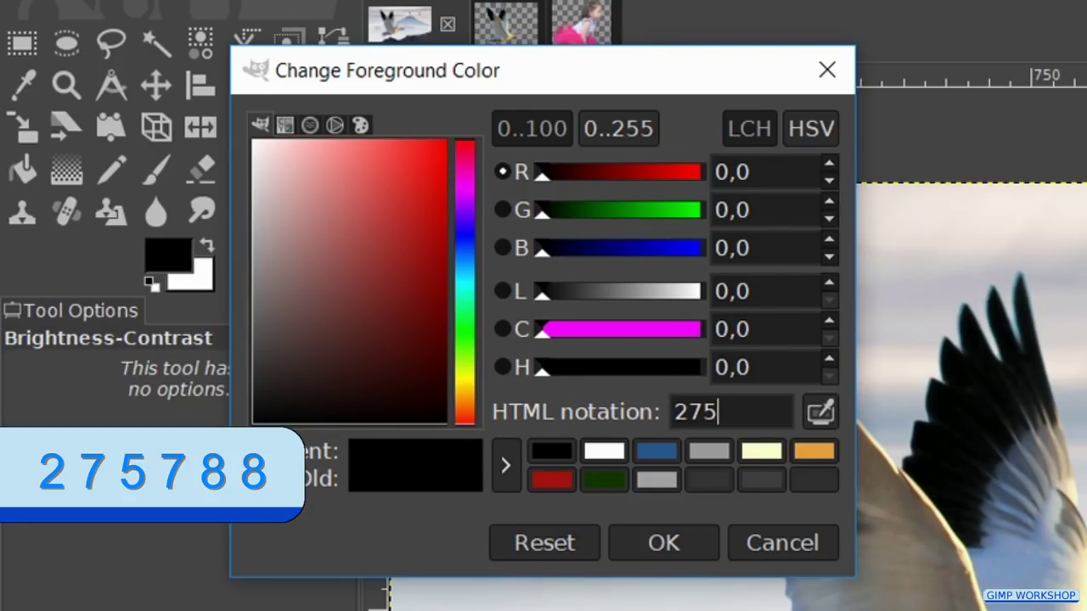
text(788)
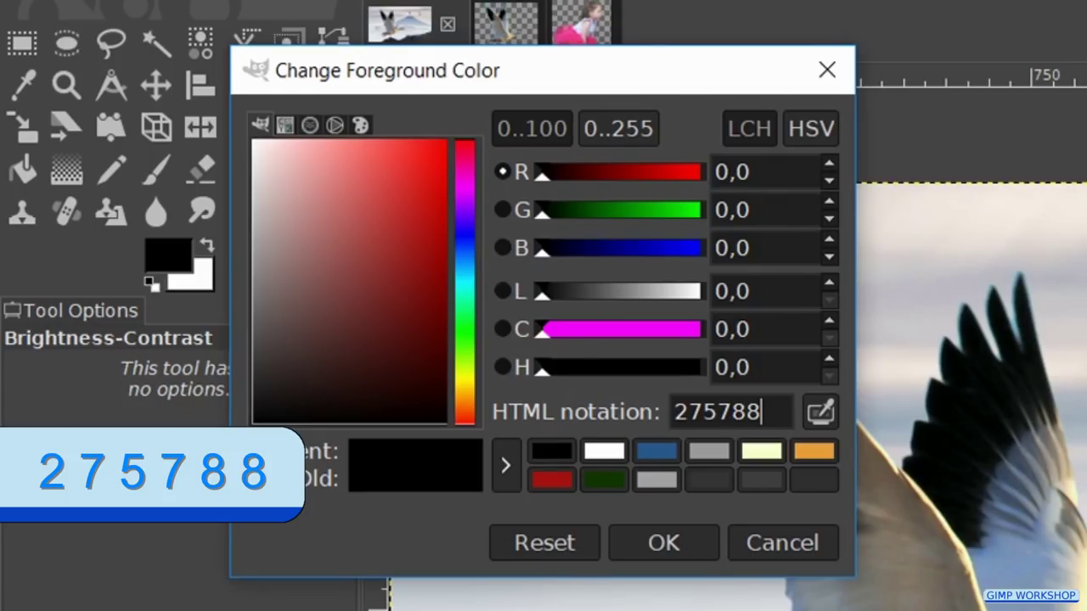
key(Return)
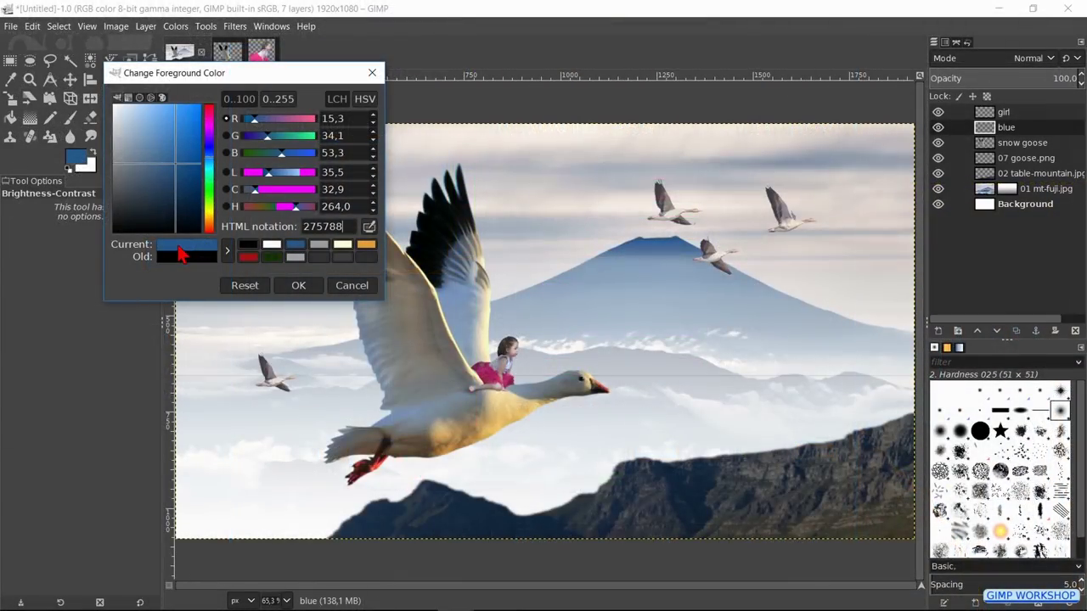
drag(399, 454, 563, 610)
drag(253, 334, 250, 328)
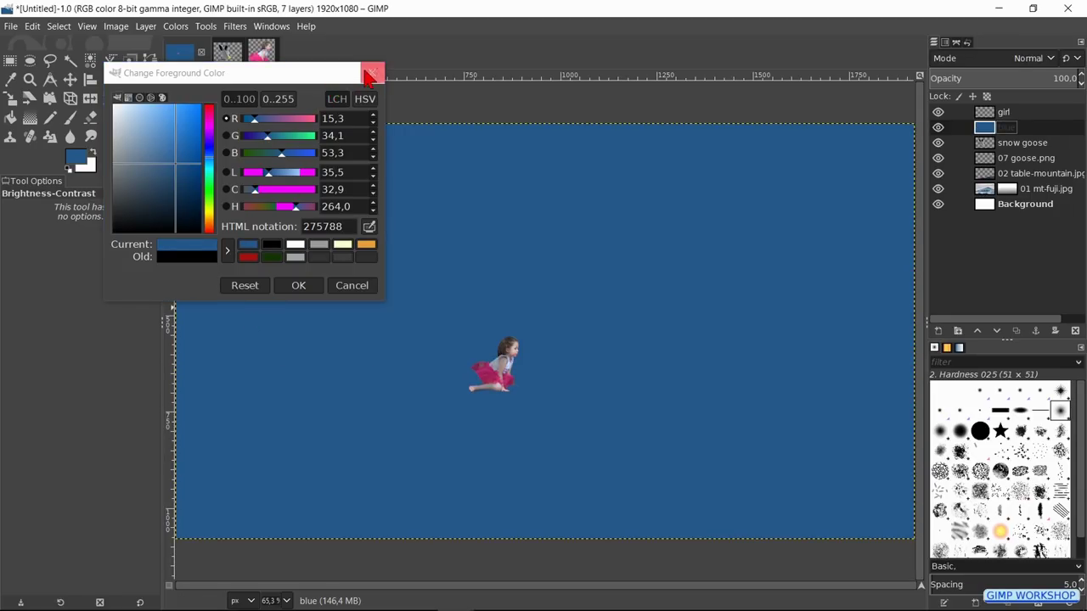
click(372, 75)
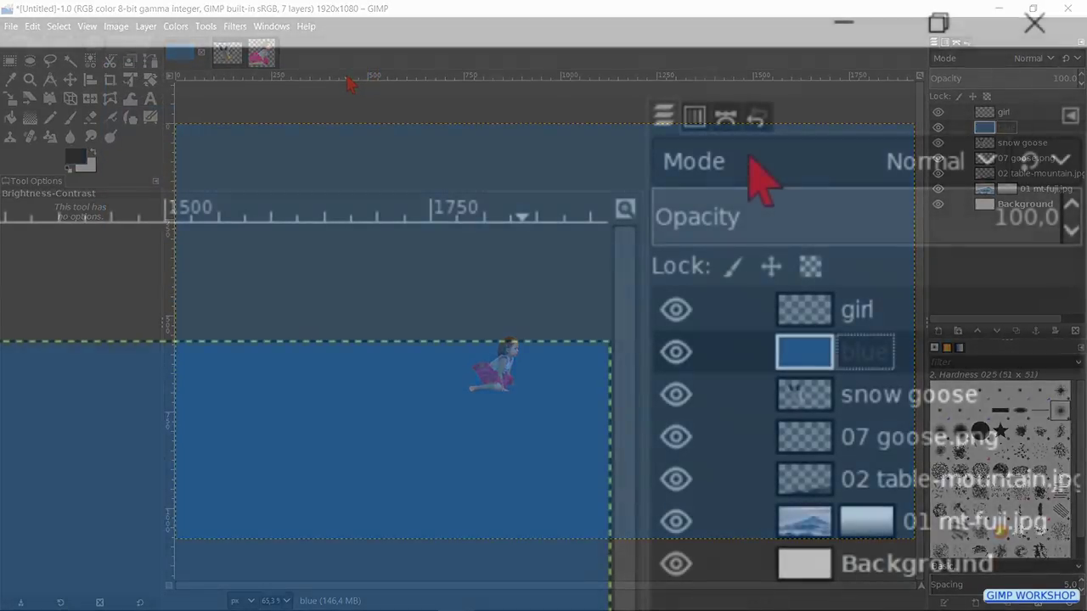
Set the blue layer to Color (HSL) mode at about 60% opacity
click(968, 65)
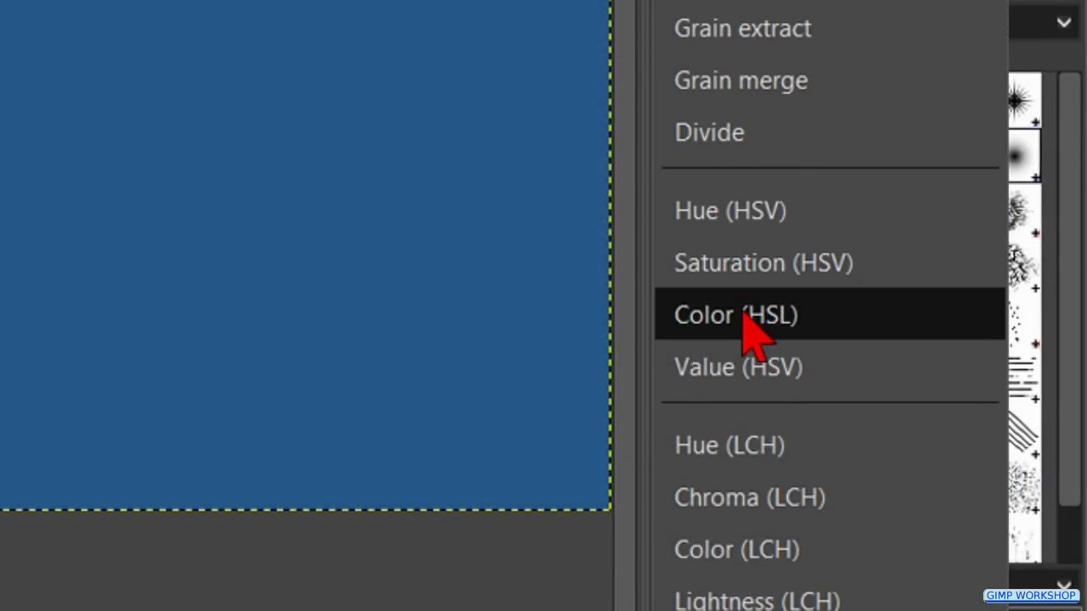
click(744, 314)
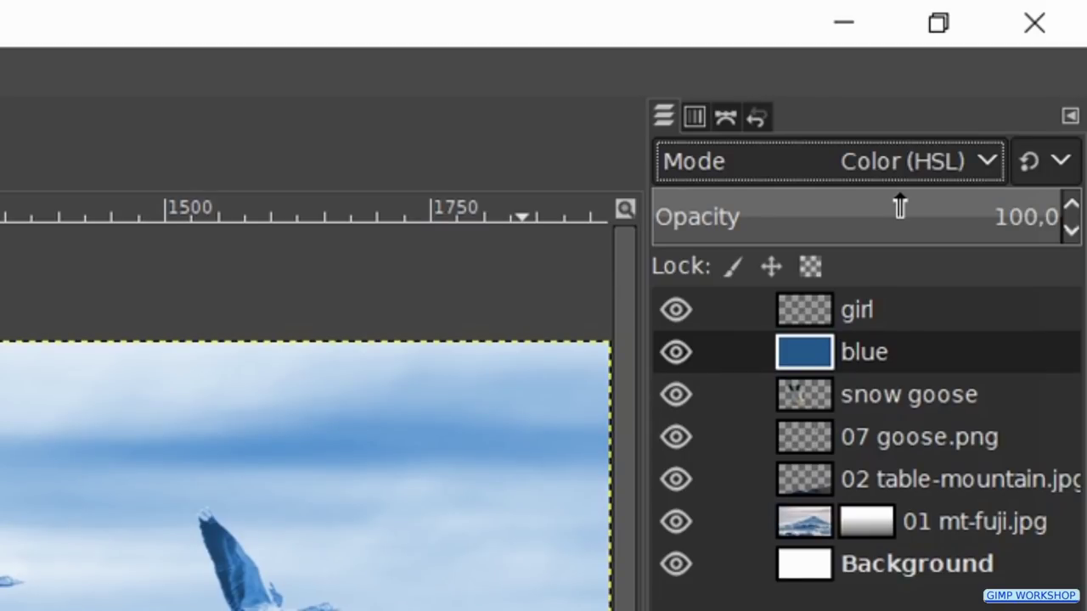
click(900, 207)
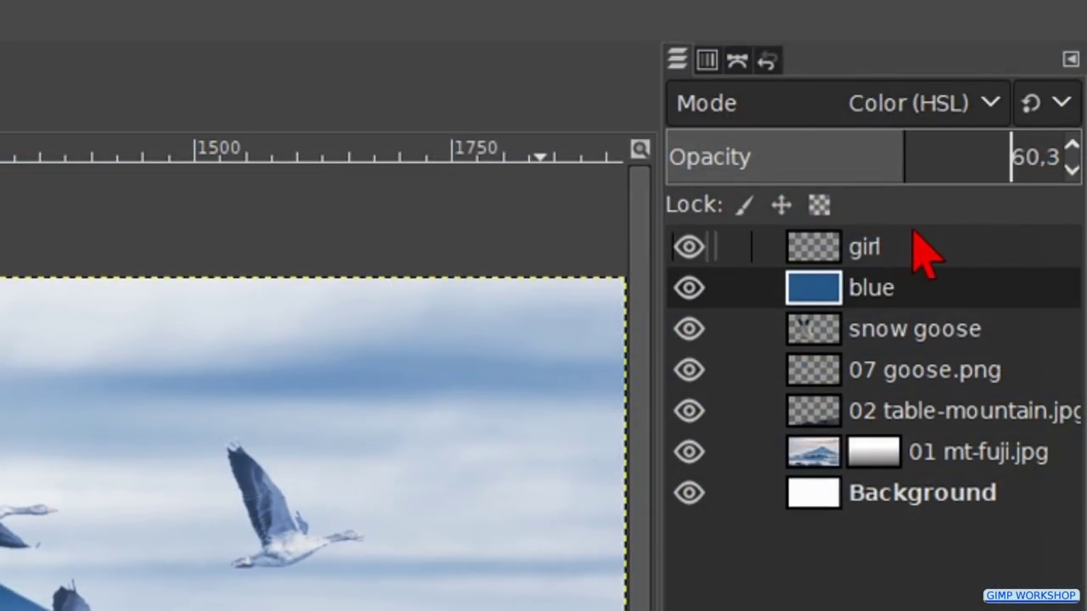
Apply Color Temperature to the girl layer with an original temperature of 9500
double_click(916, 244)
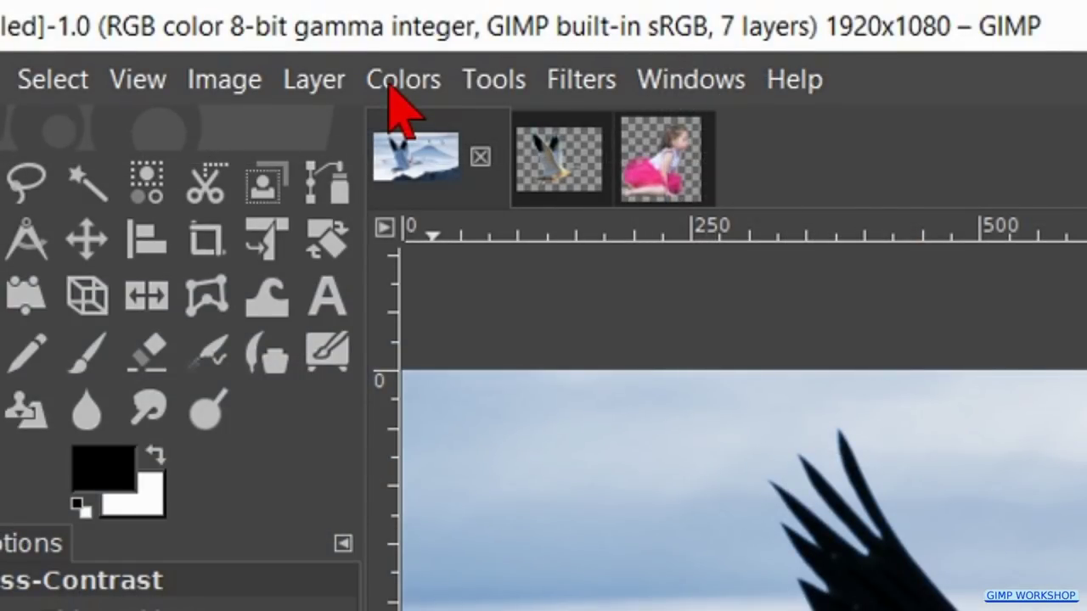
click(401, 85)
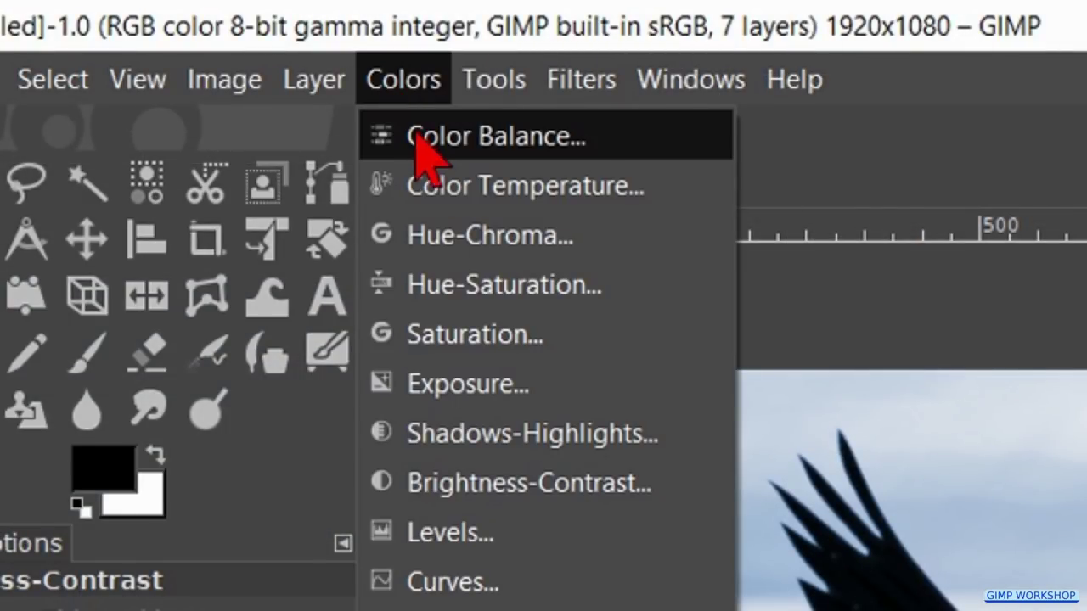
click(465, 189)
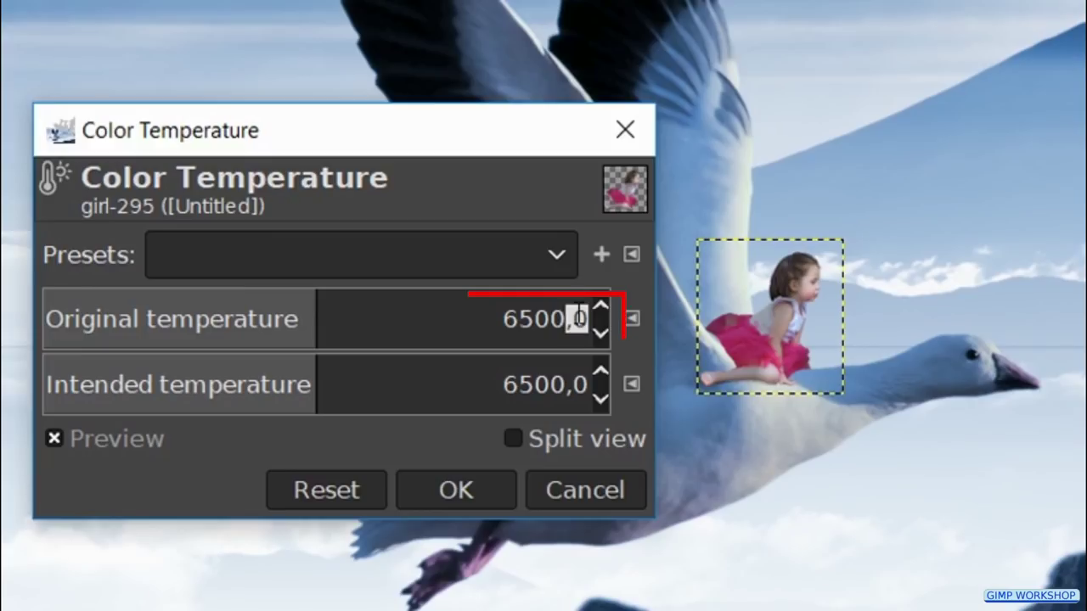
double_click(577, 319)
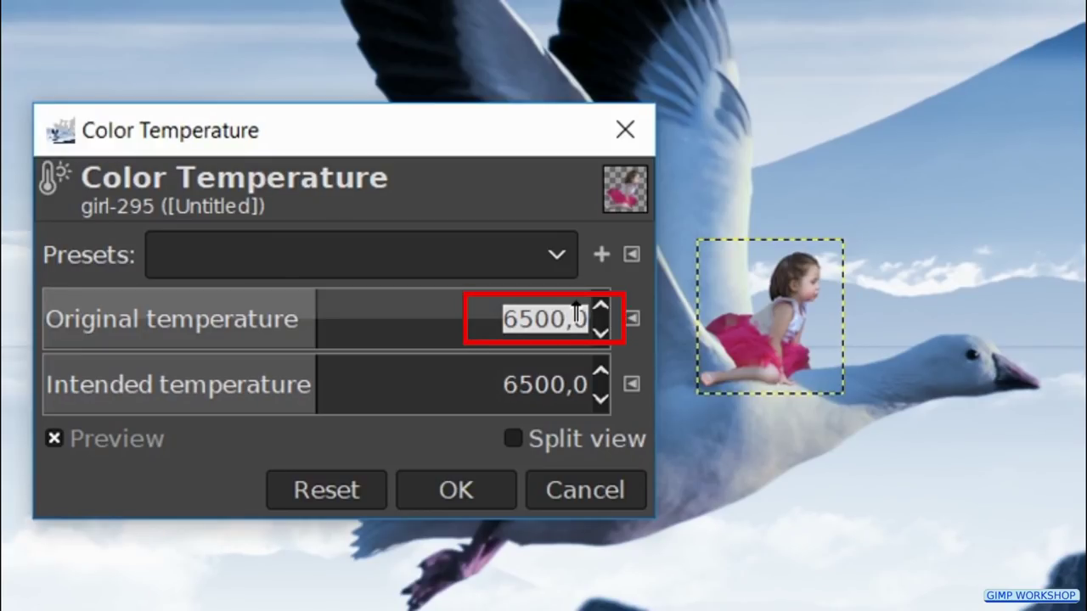
text(9500)
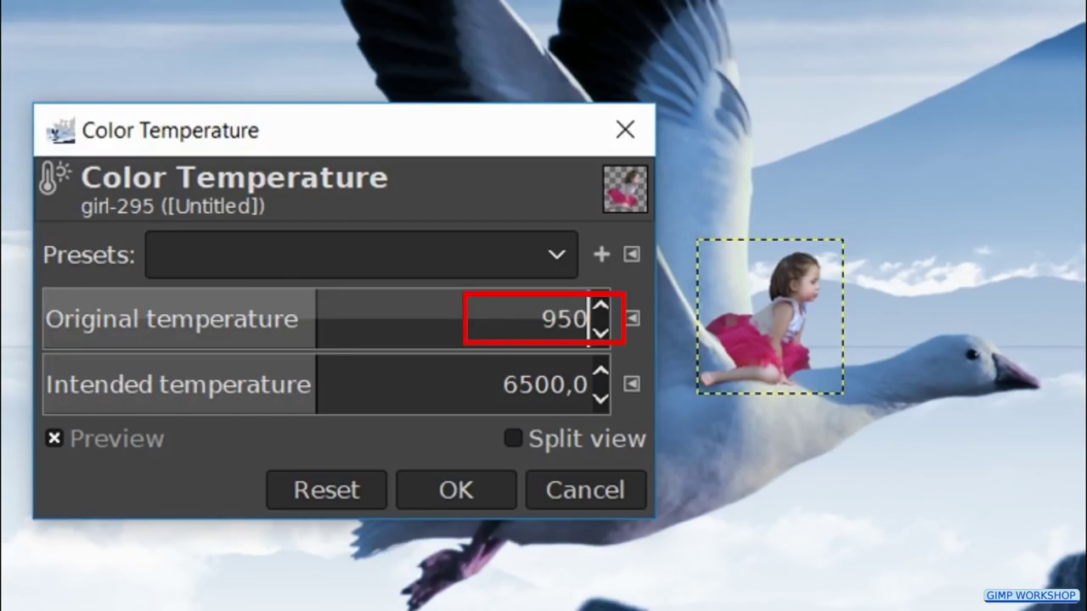
key(Return)
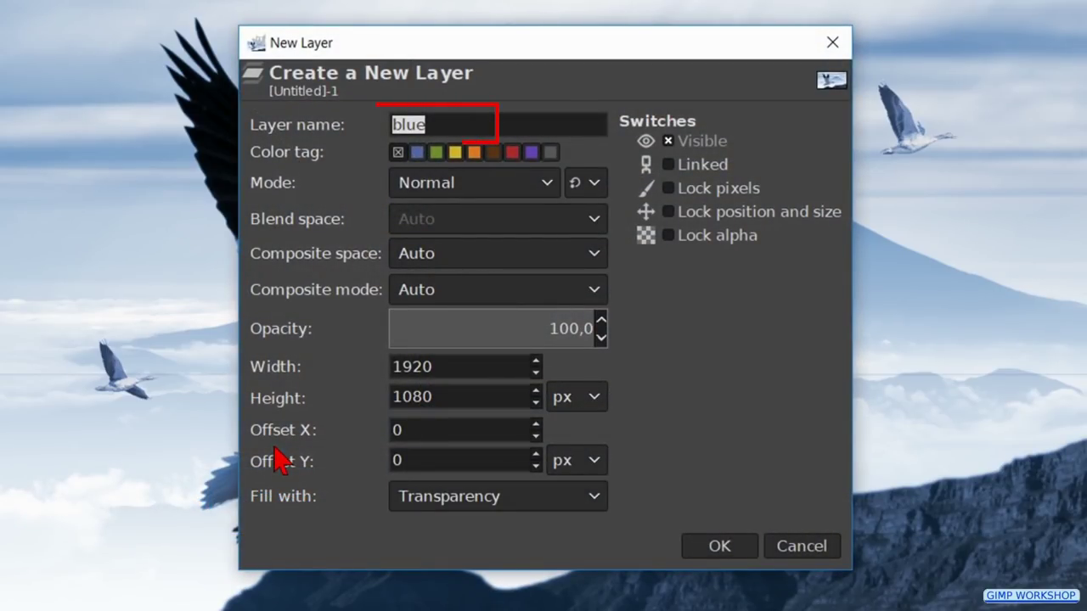
Name the new layer 'snow', make white the painting colour, and raise brush opacity to 100
text(snow)
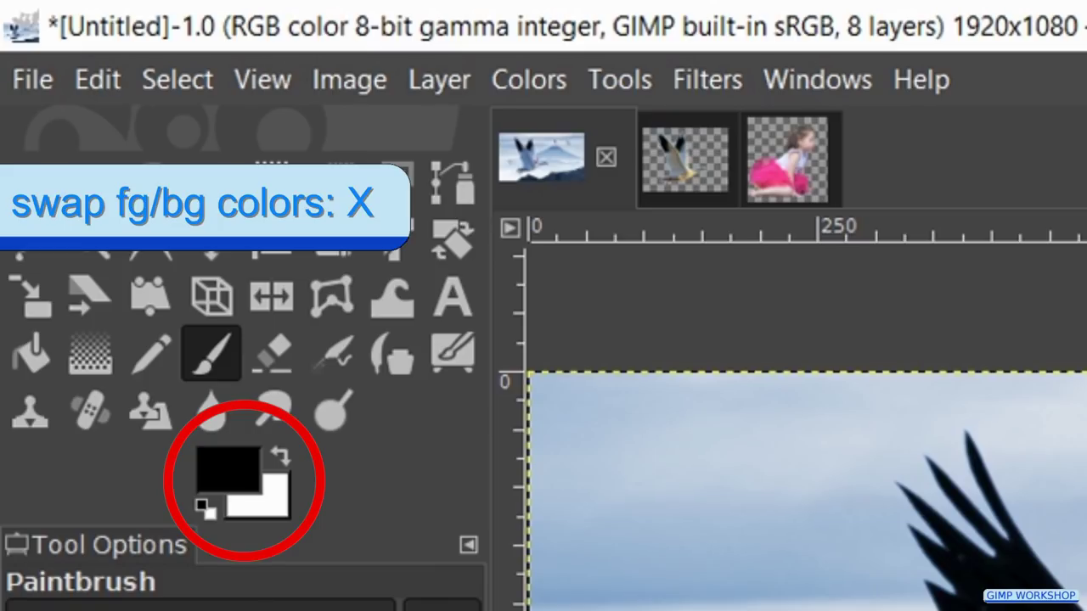
key(x)
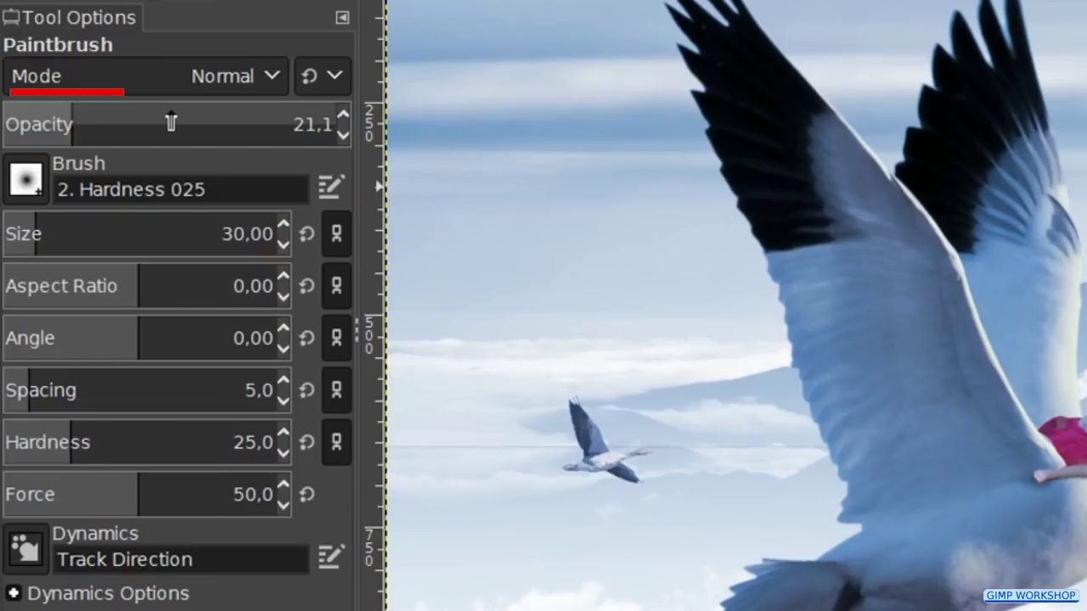
mouse_move(171, 121)
mouse_down()
mouse_move(335, 122)
mouse_move(360, 140)
mouse_up()
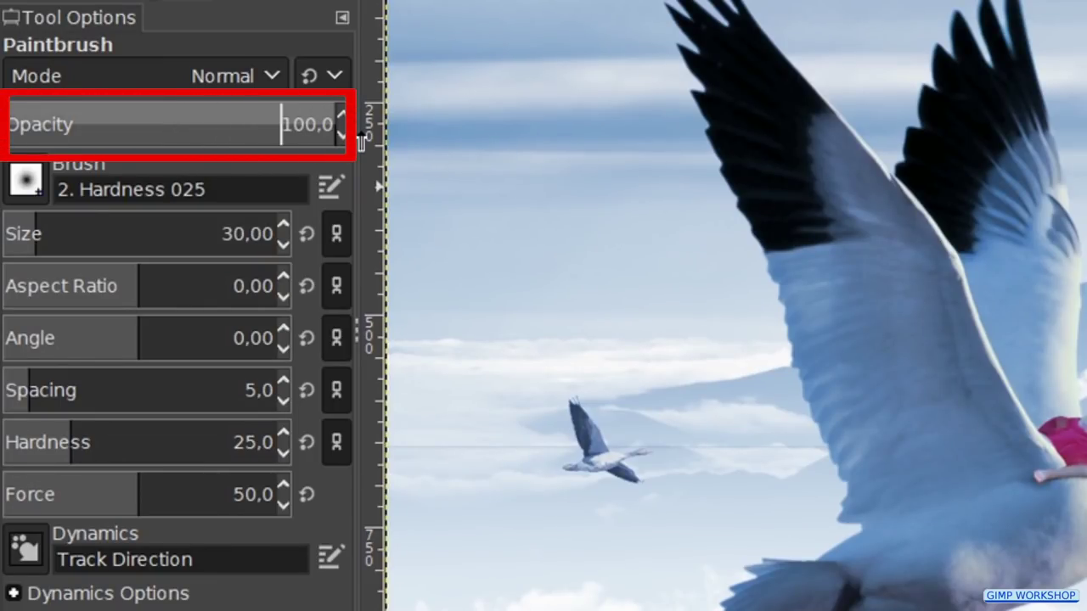
Choose the Splats 01 brush and set its spacing just above 100
click(26, 180)
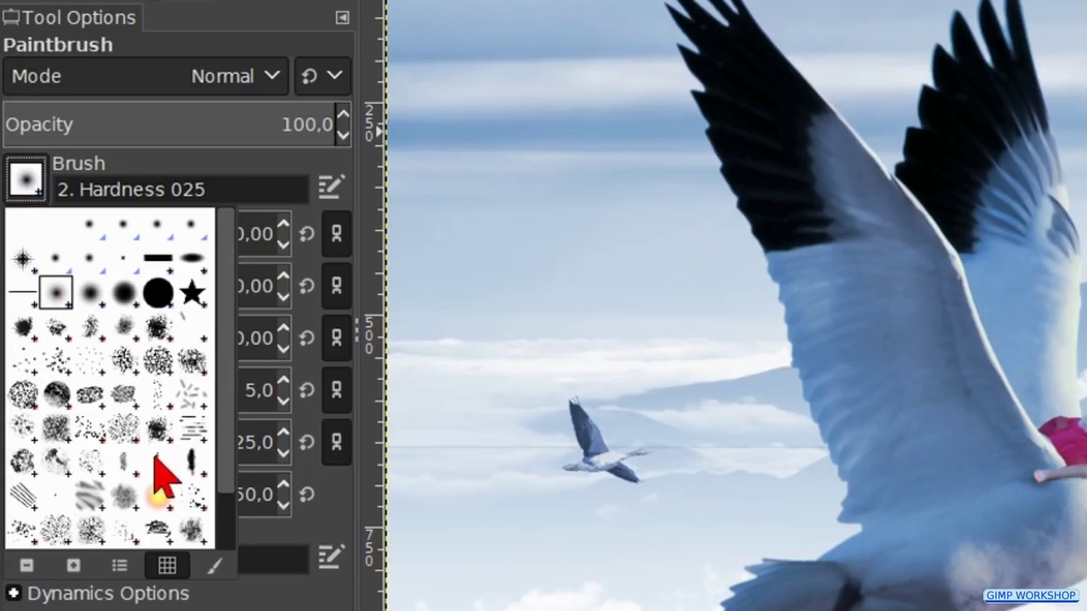
click(190, 499)
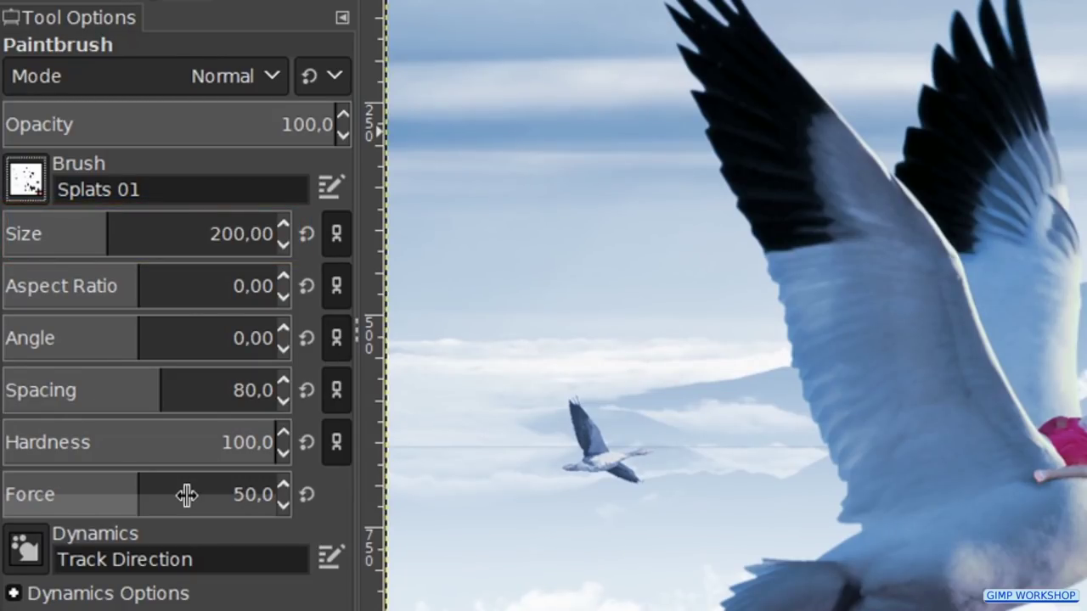
click(182, 381)
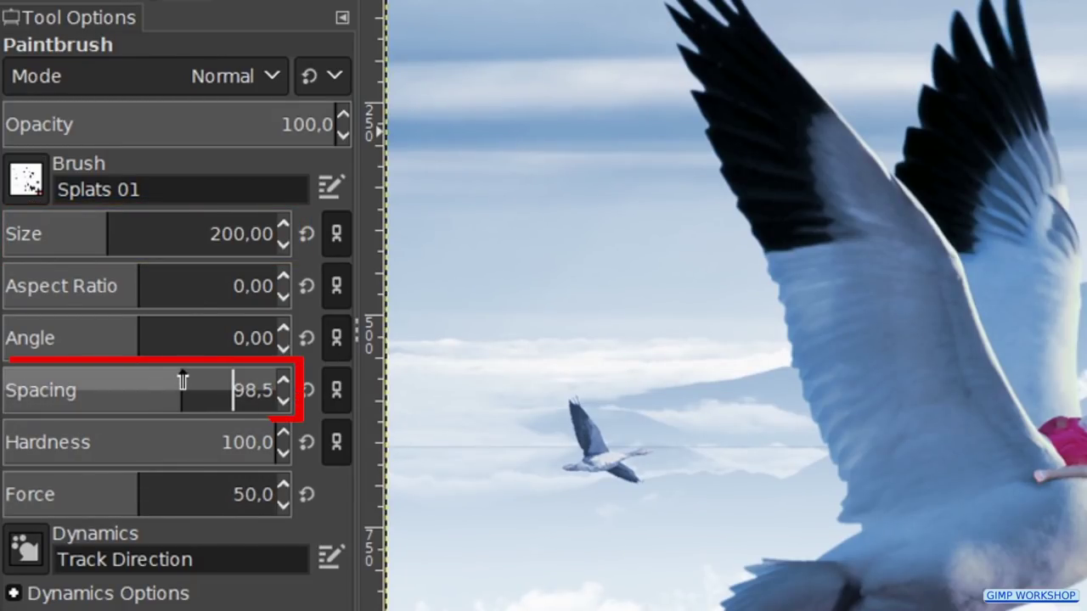
click(185, 383)
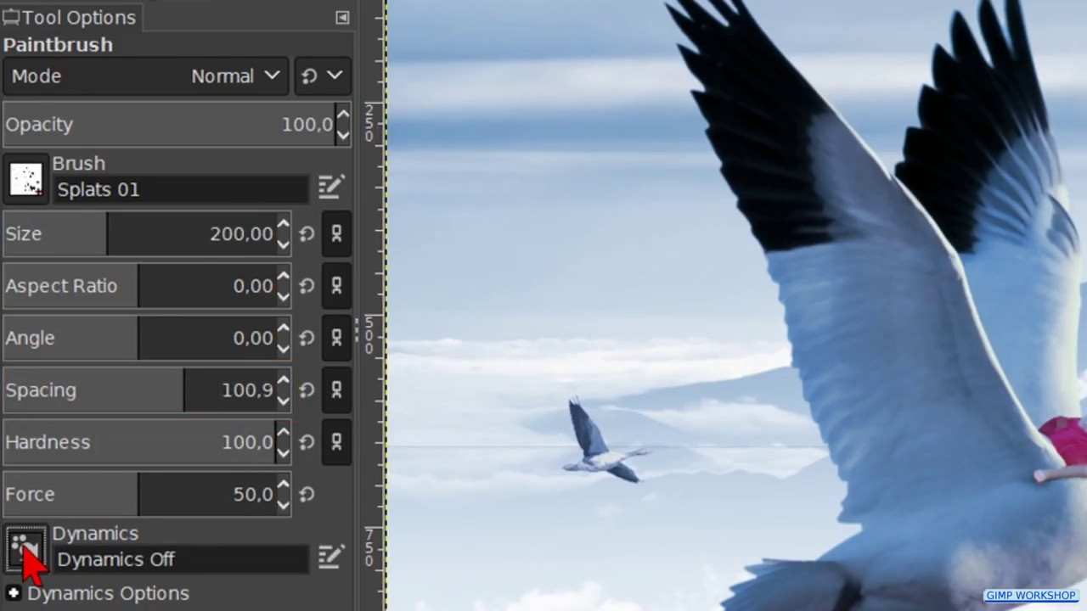
click(24, 548)
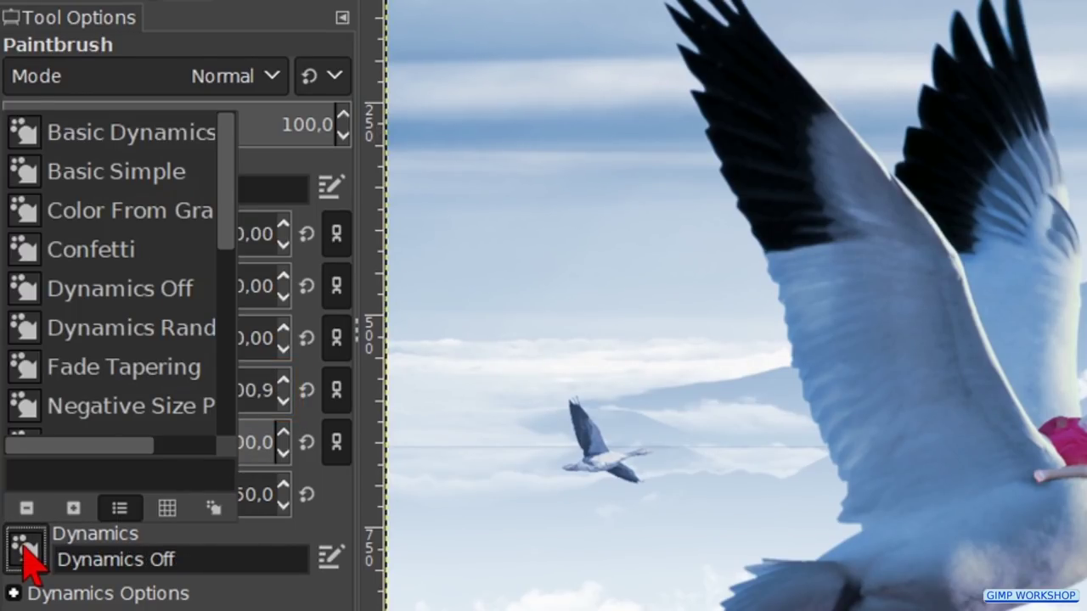
scroll(189, 330, down, 5)
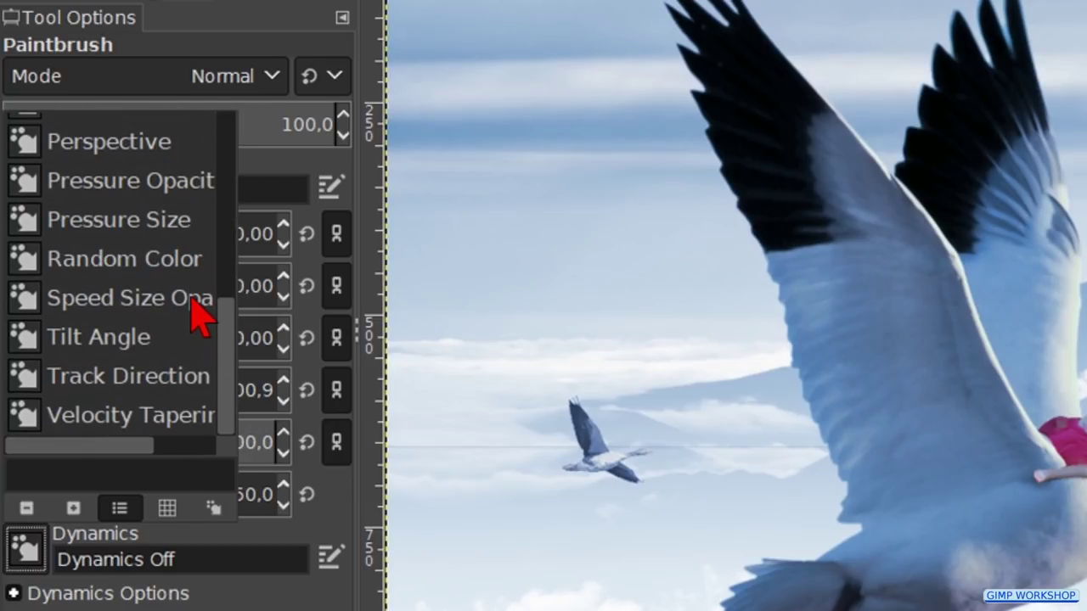
Set the paintbrush dynamics to Track Direction
click(177, 389)
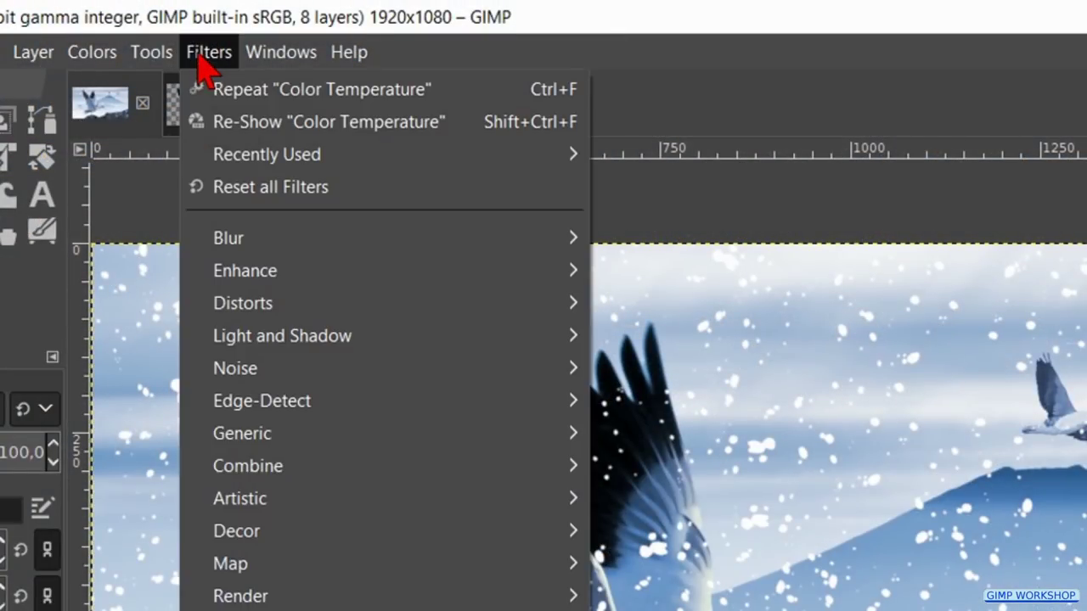
Apply Linear Motion Blur with length 40 and angle -29.64, comparing in split view
mouse_move(488, 246)
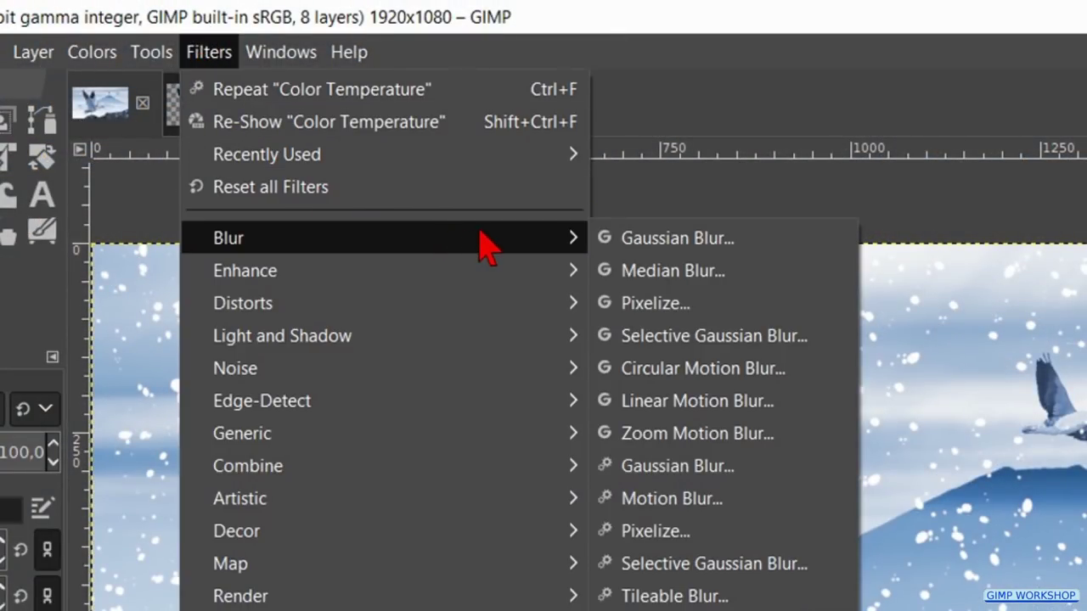
click(712, 406)
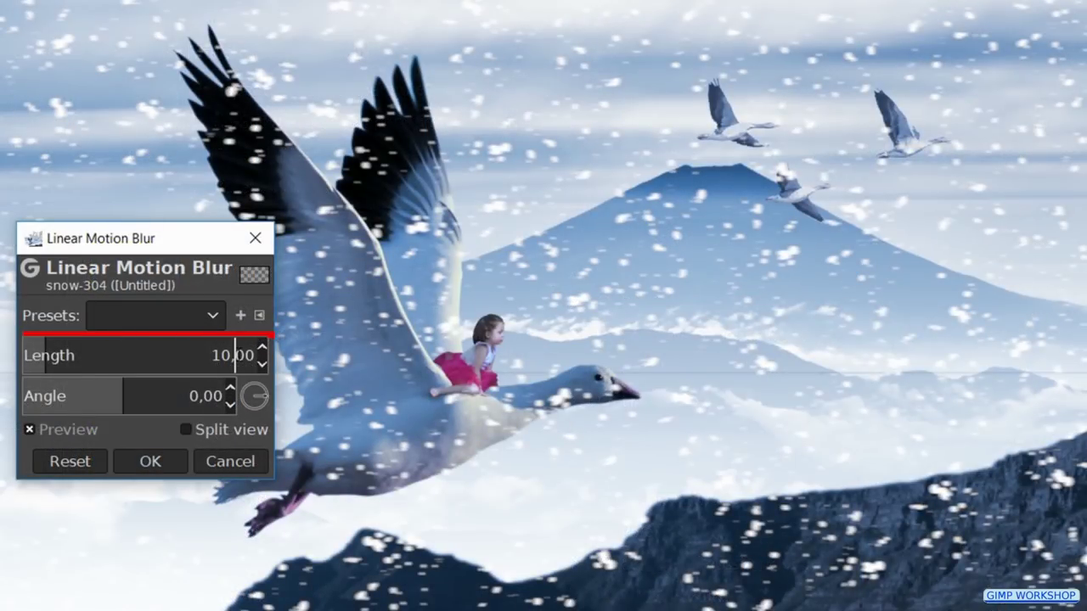
triple_click(235, 355)
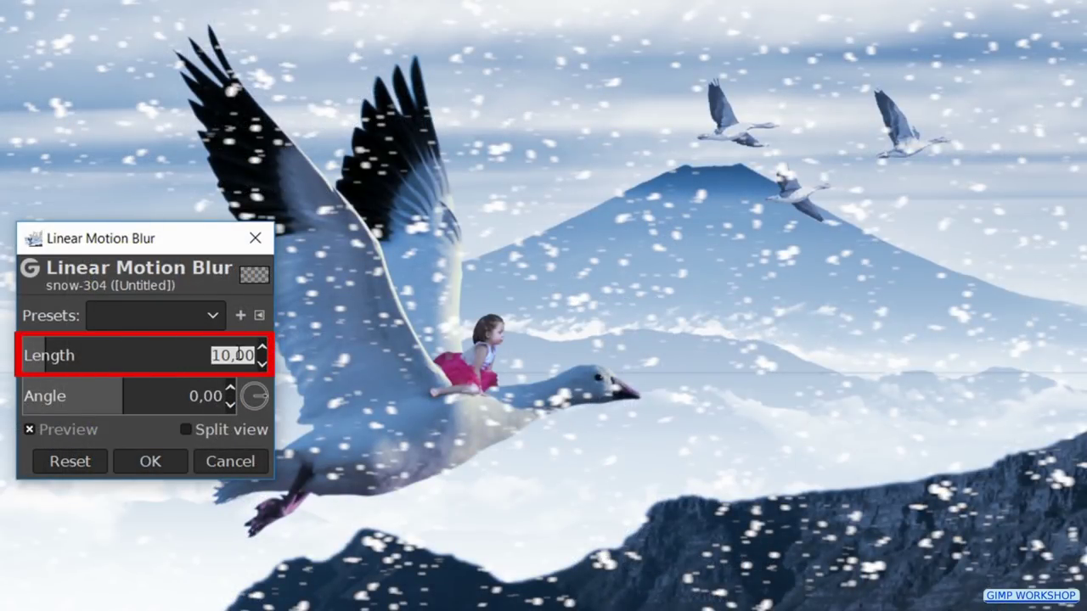
text(40)
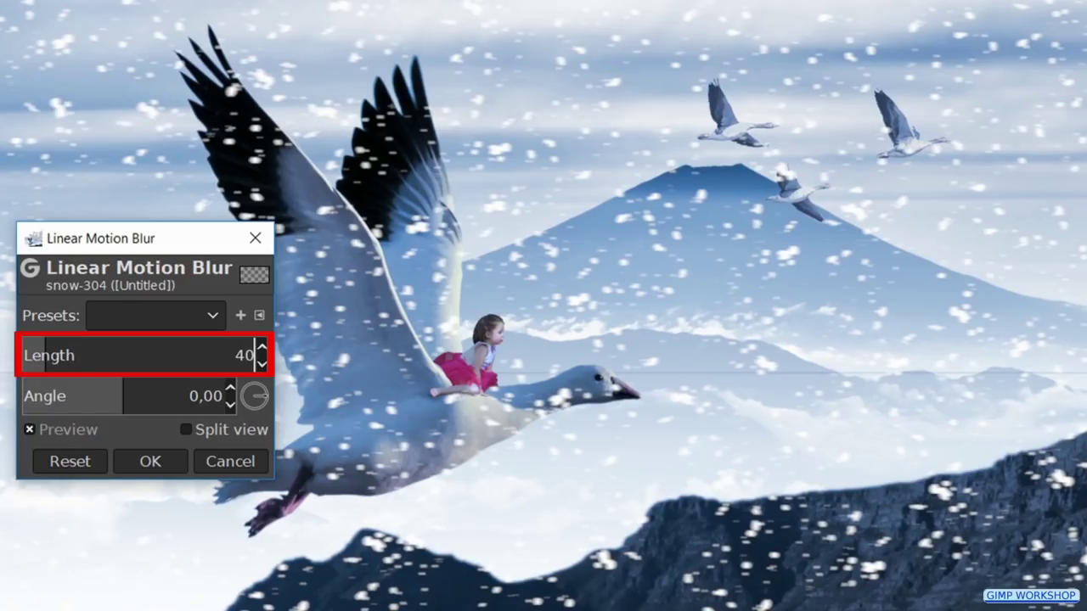
key(Return)
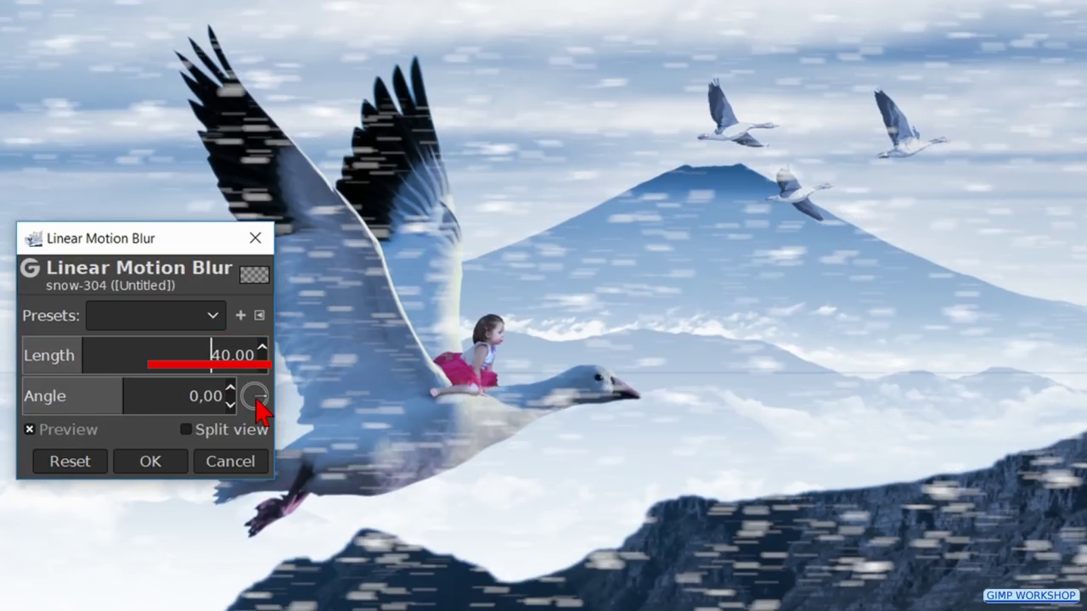
drag(266, 407, 270, 403)
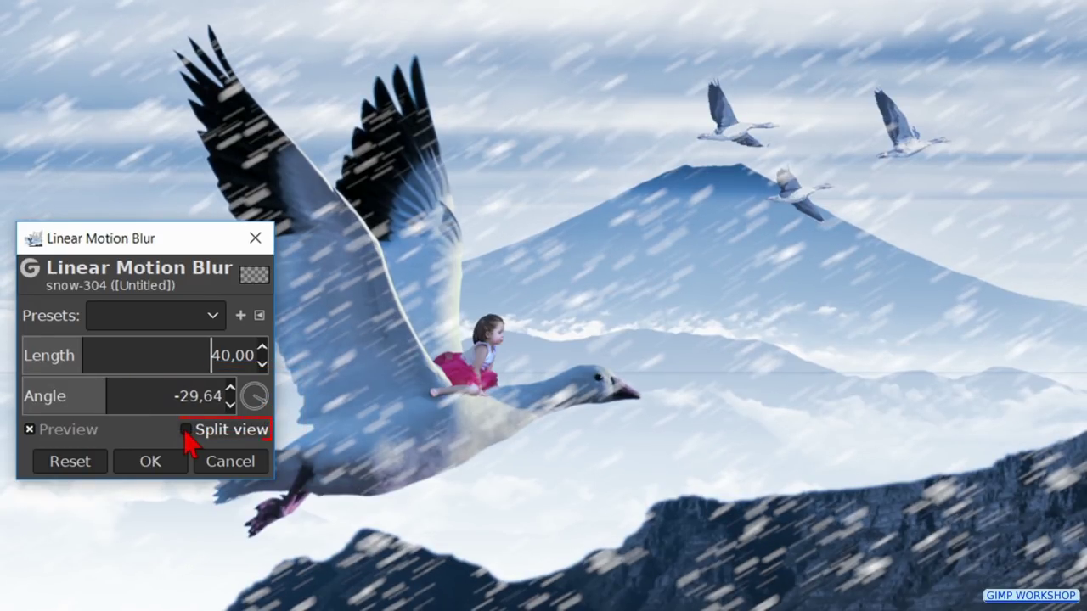
click(185, 430)
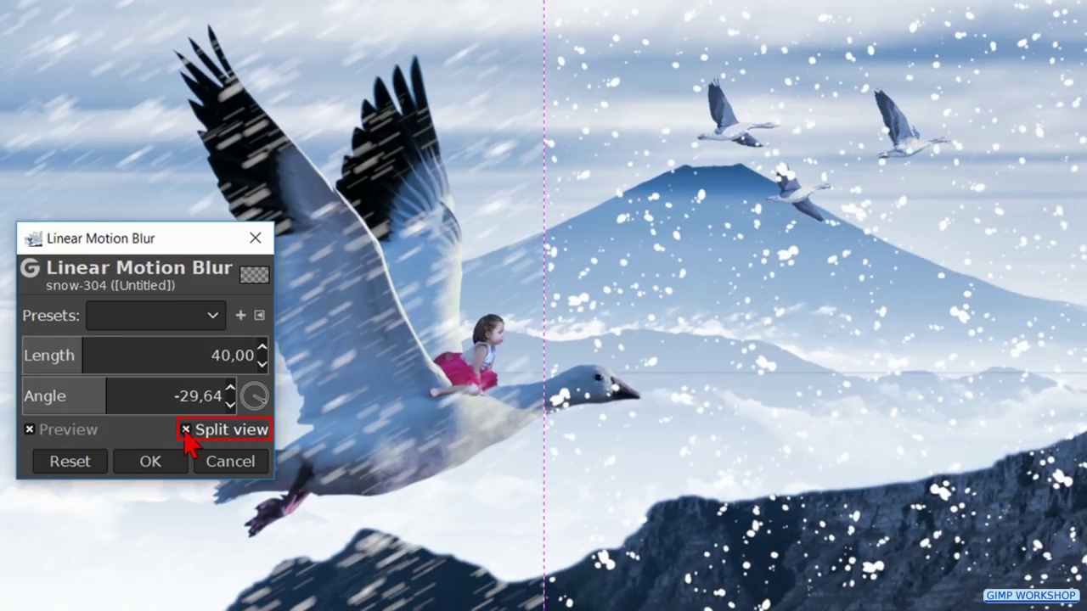
click(185, 430)
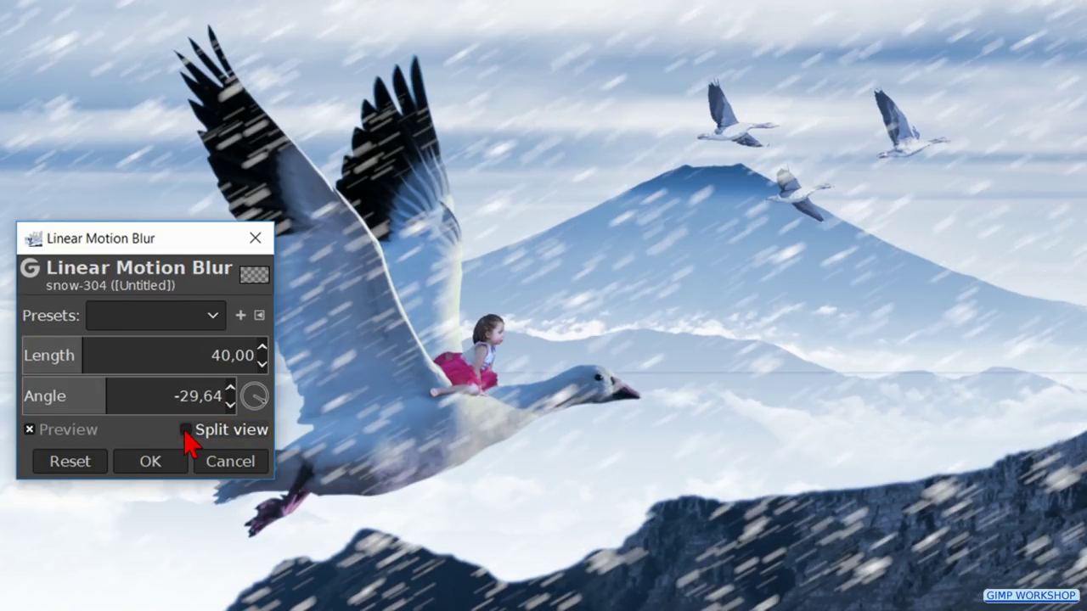